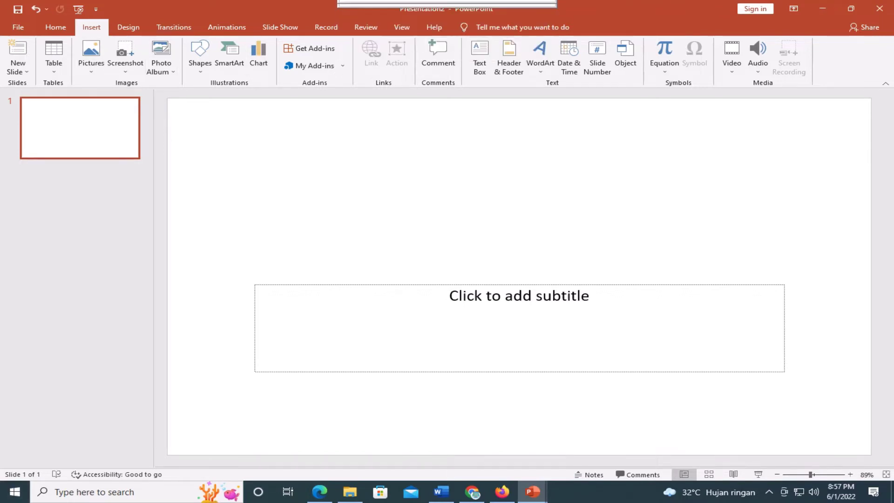
- Set the slide size to the Banner preset (8 × 1 in), scaling content to fit
click(128, 27)
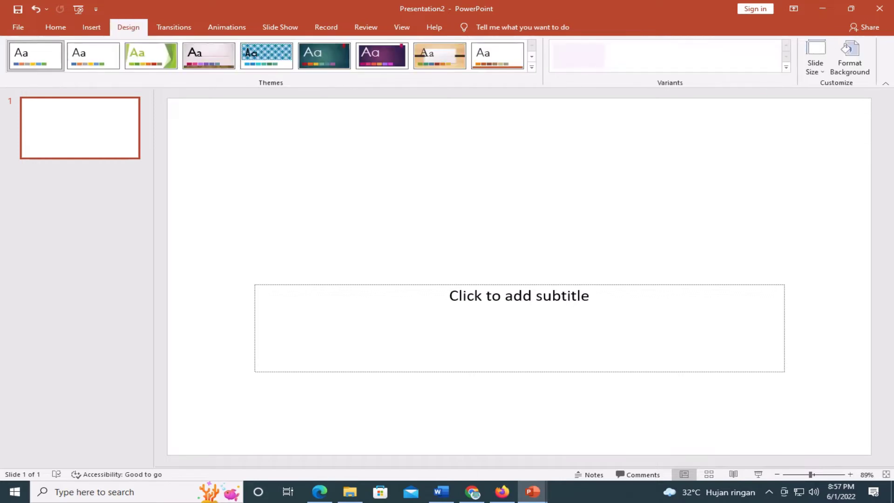
click(816, 56)
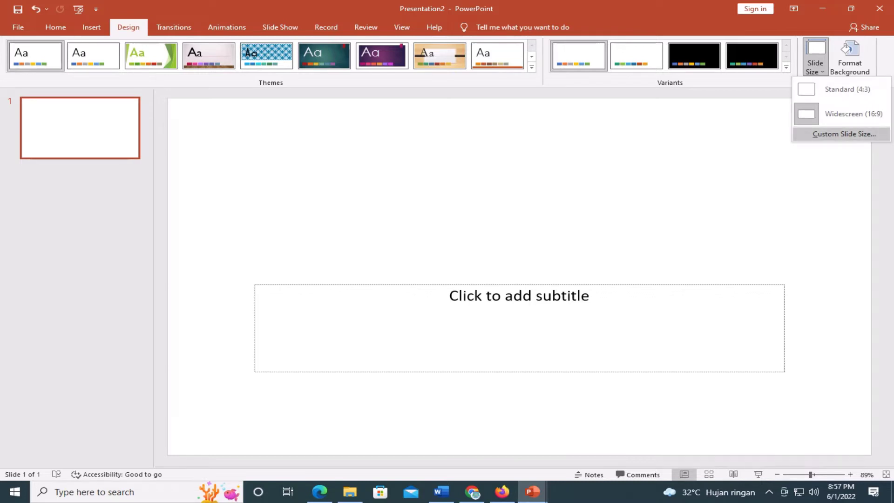
click(844, 134)
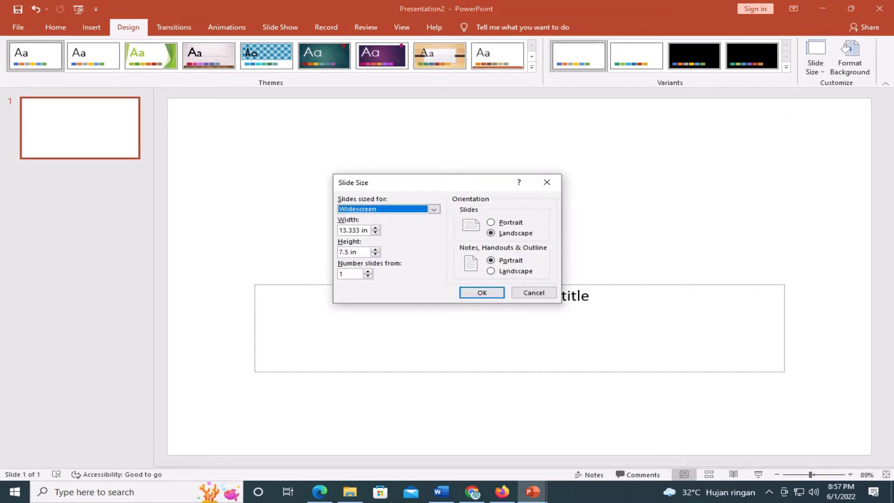
click(434, 209)
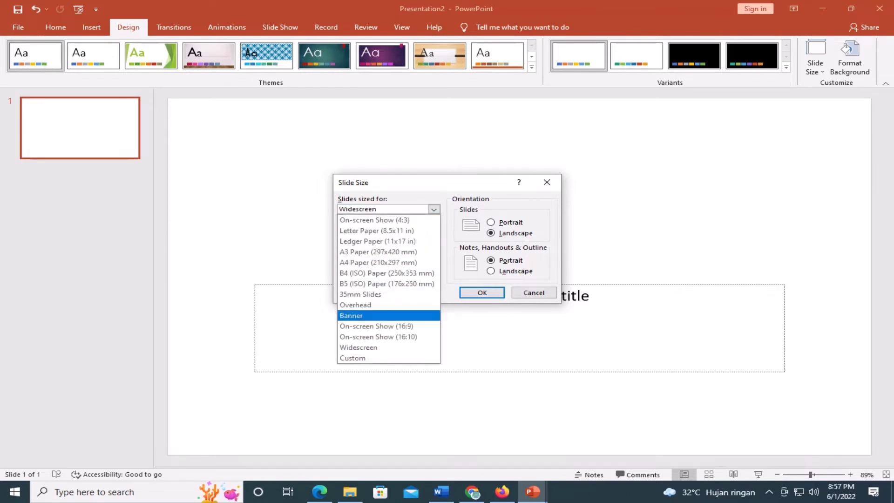
click(351, 315)
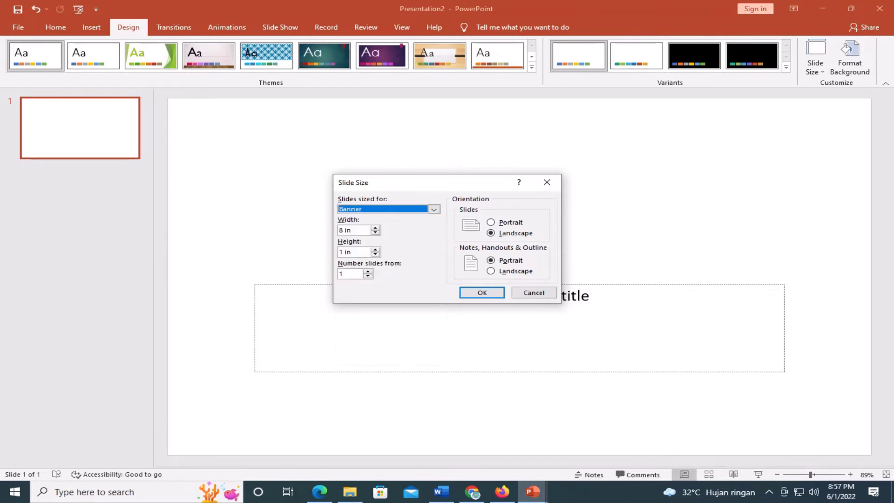
key(Return)
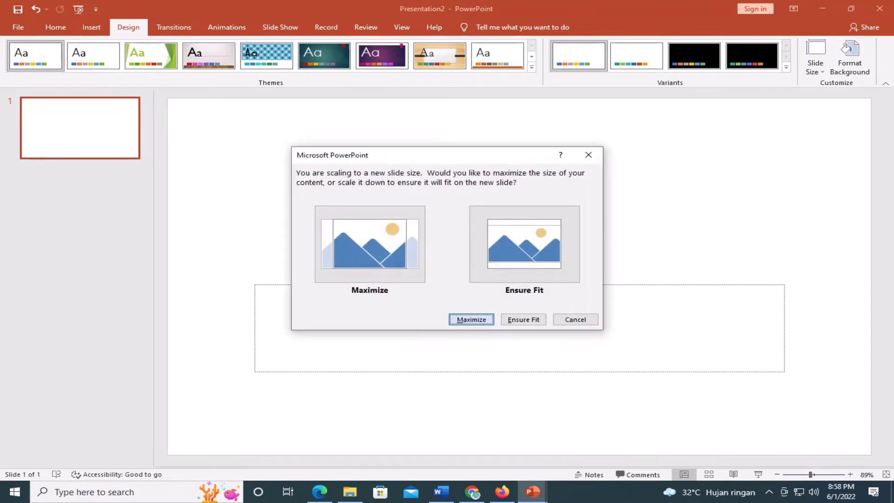
key(Return)
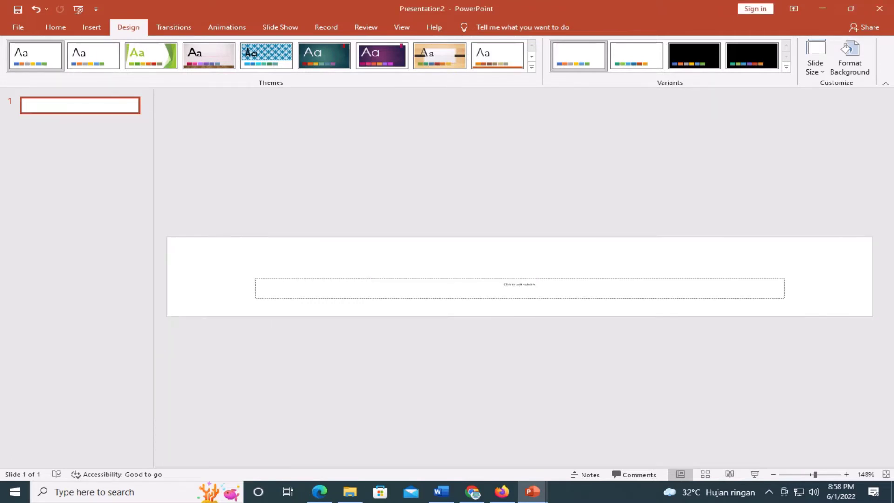
- Delete the empty subtitle placeholder
click(519, 288)
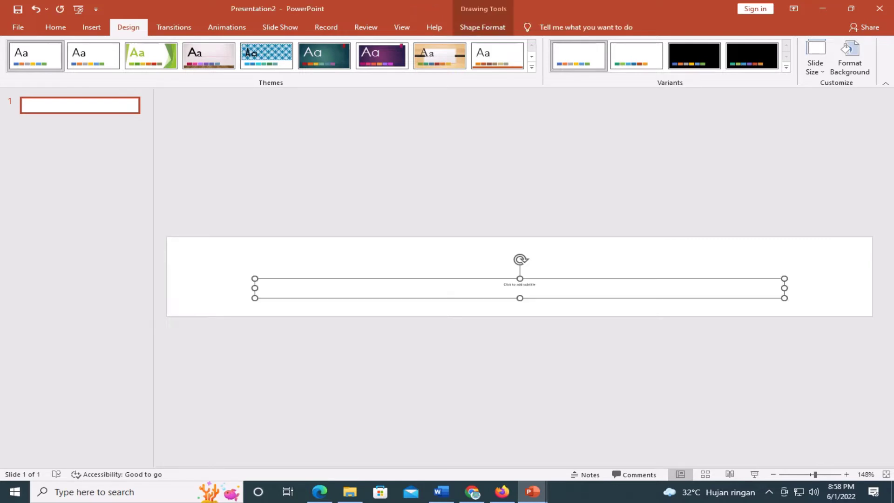
key(Delete)
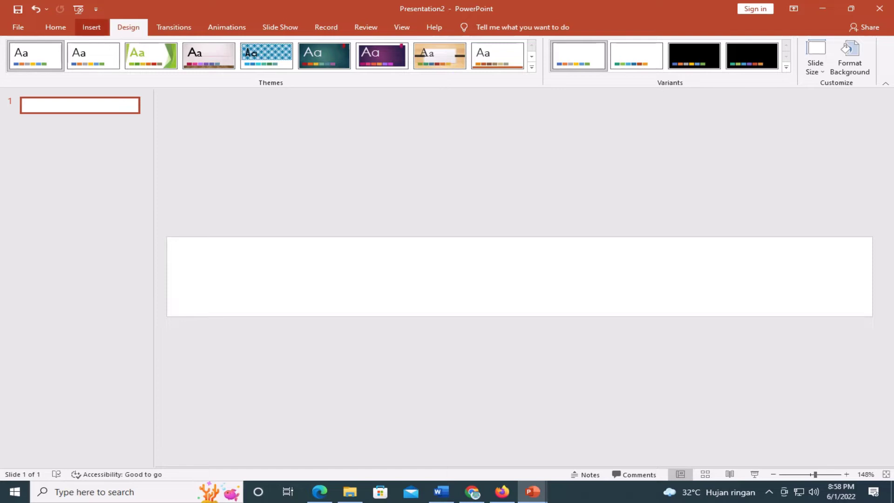
click(91, 27)
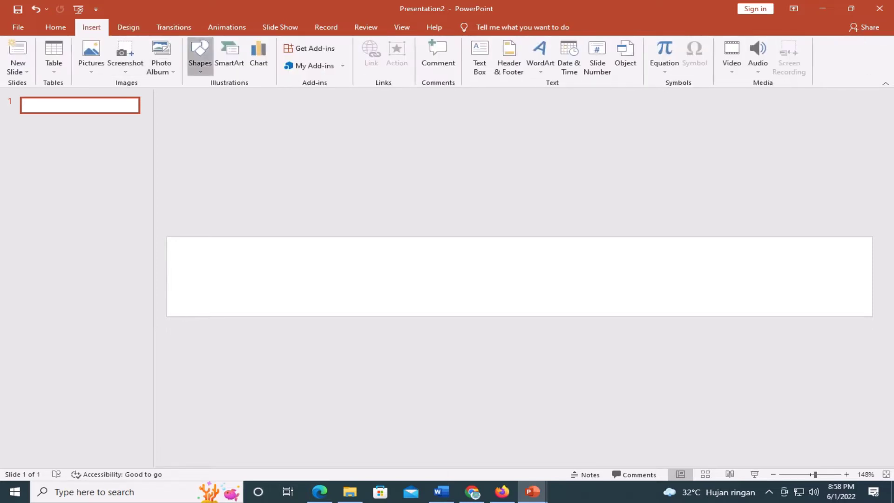
- Draw a blue oval at the lower-left edge, add a tilted overlapping copy narrowed to 1.35 in
click(200, 56)
click(244, 95)
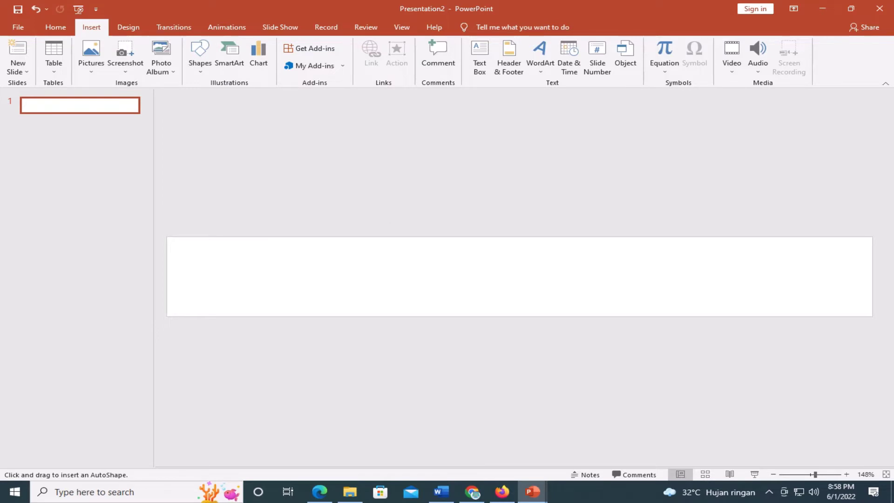
drag(166, 289, 315, 364)
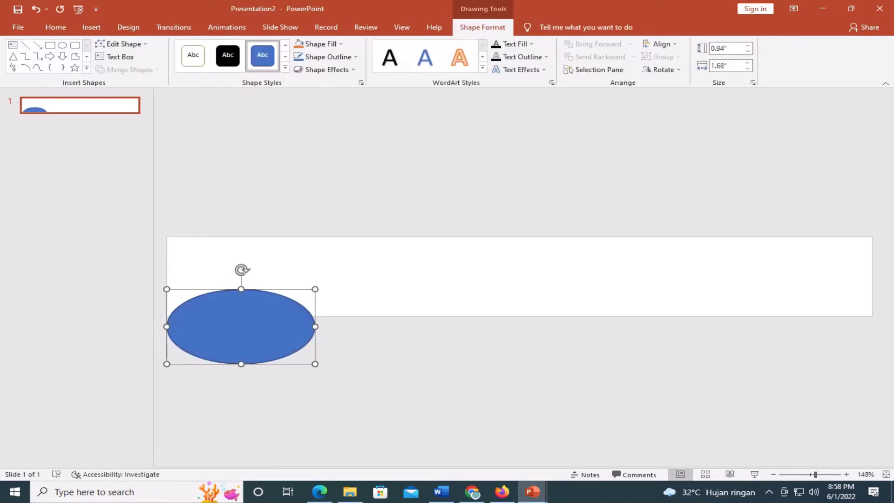
mouse_move(241, 326)
mouse_down()
mouse_move(330, 339)
mouse_move(316, 335)
mouse_up()
drag(325, 278, 335, 278)
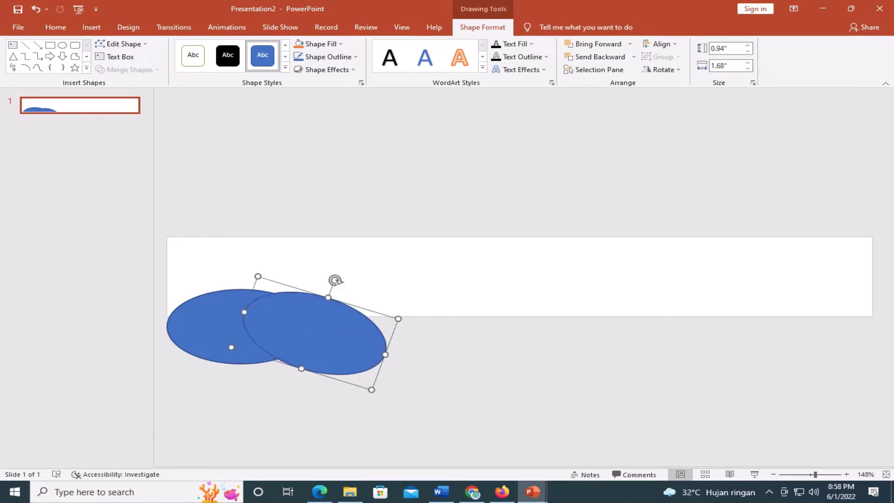
mouse_move(315, 334)
mouse_down()
mouse_move(315, 345)
mouse_move(309, 336)
mouse_up()
drag(379, 359, 352, 350)
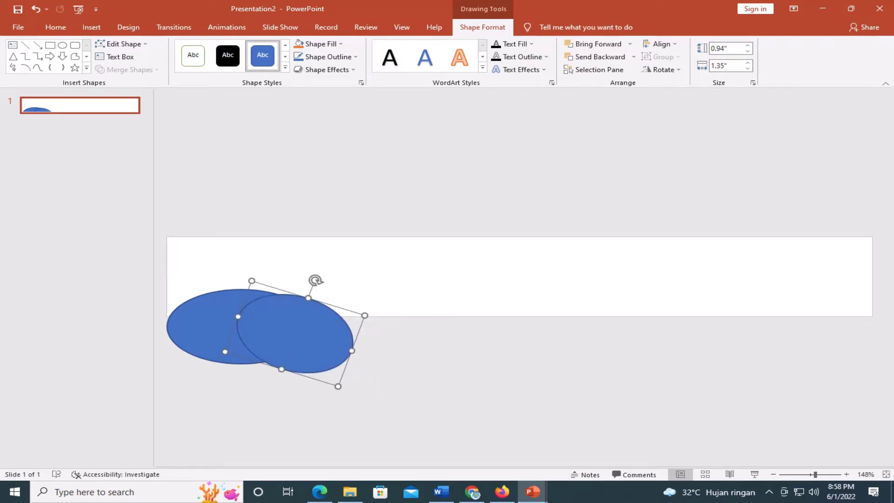
- Duplicate the right oval and place the third copy at the upper left over the others
key(ctrl+d)
mouse_move(361, 337)
mouse_down()
mouse_move(200, 298)
mouse_move(201, 315)
mouse_up()
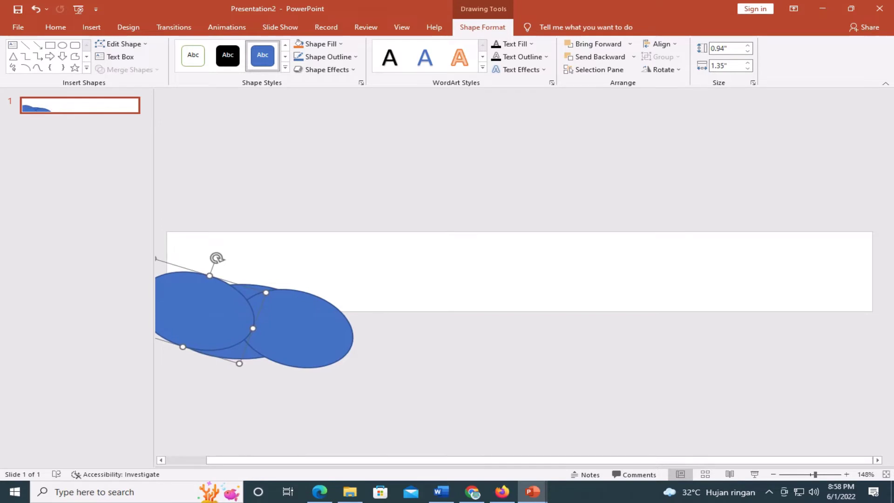
mouse_move(205, 312)
mouse_down()
mouse_move(214, 321)
mouse_move(205, 312)
mouse_up()
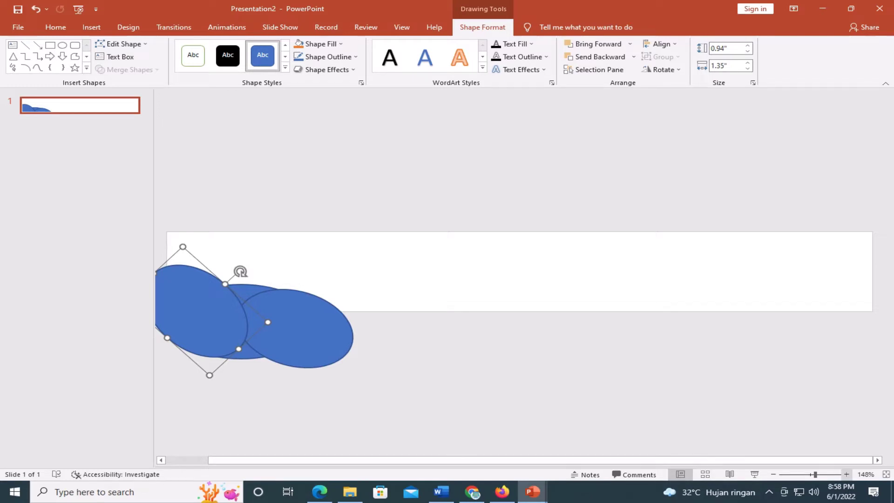
click(846, 474)
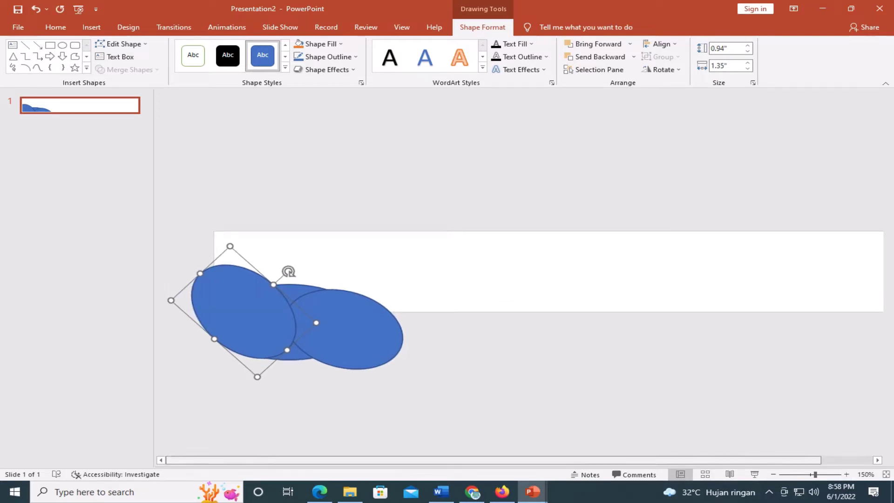
key(Escape)
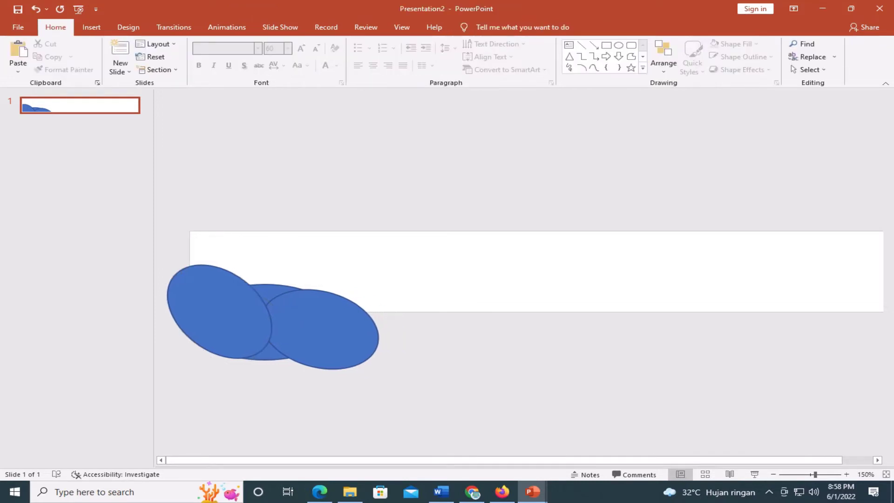
- Select all three ovals and merge them with Union into one cloud shape
drag(167, 386, 445, 198)
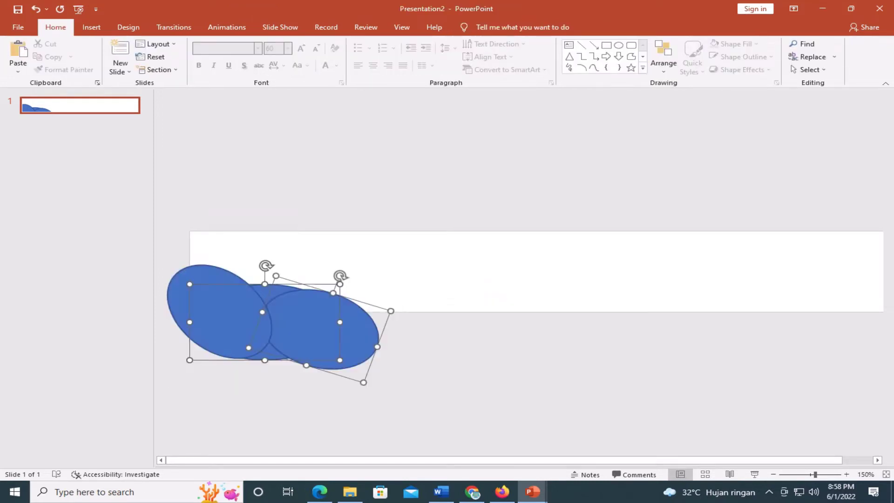
key(Escape)
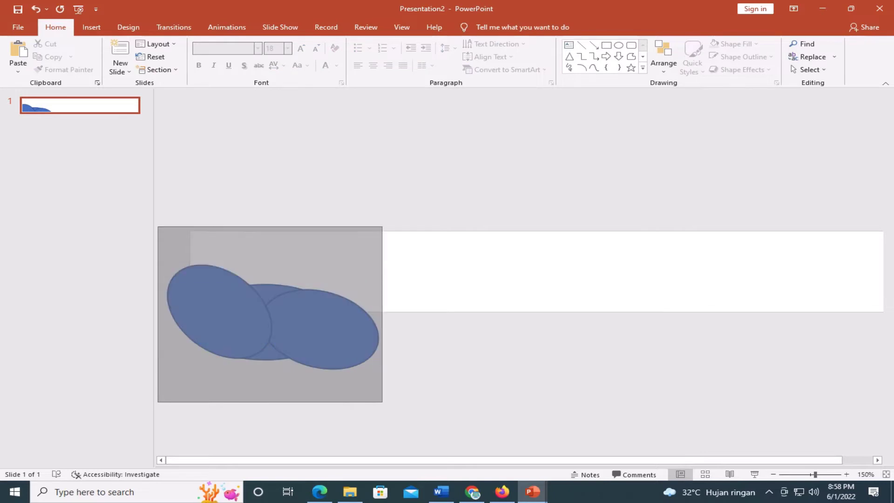
drag(382, 227, 399, 201)
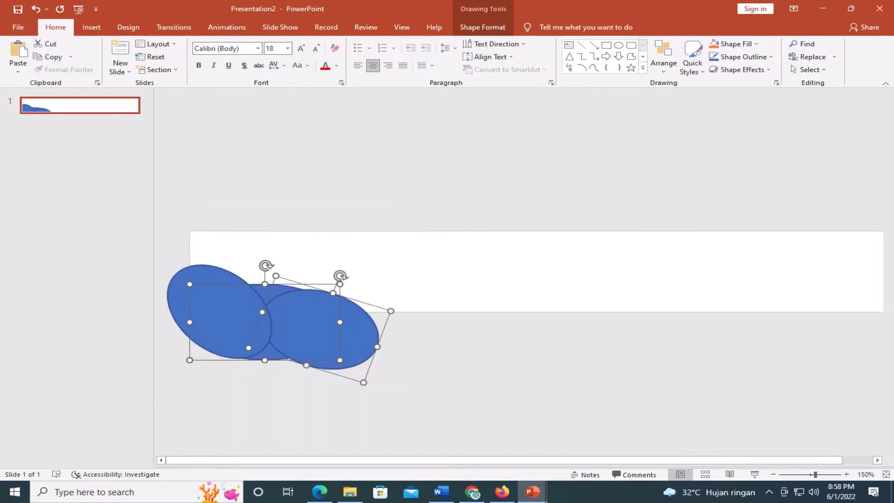
click(483, 27)
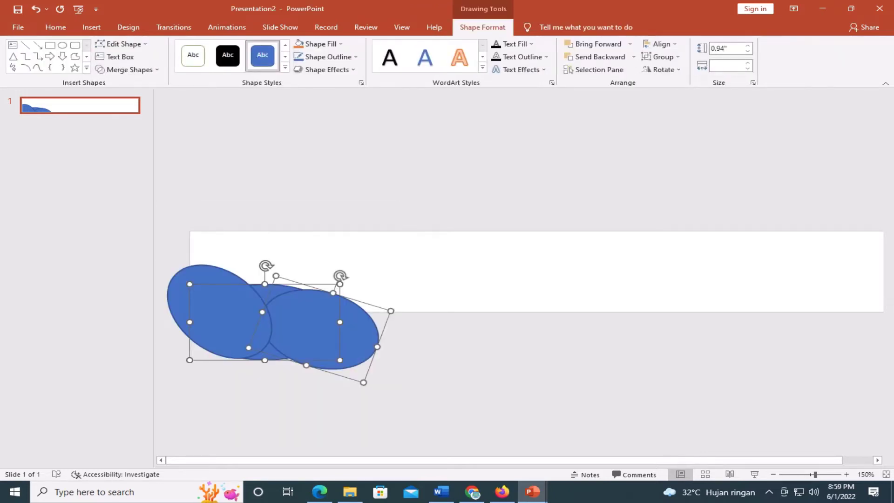
click(126, 69)
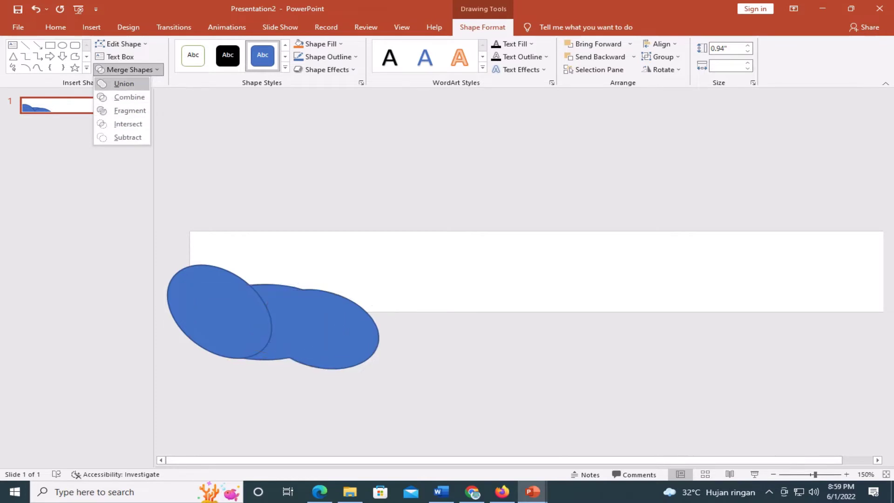
click(122, 84)
key(ctrl+z)
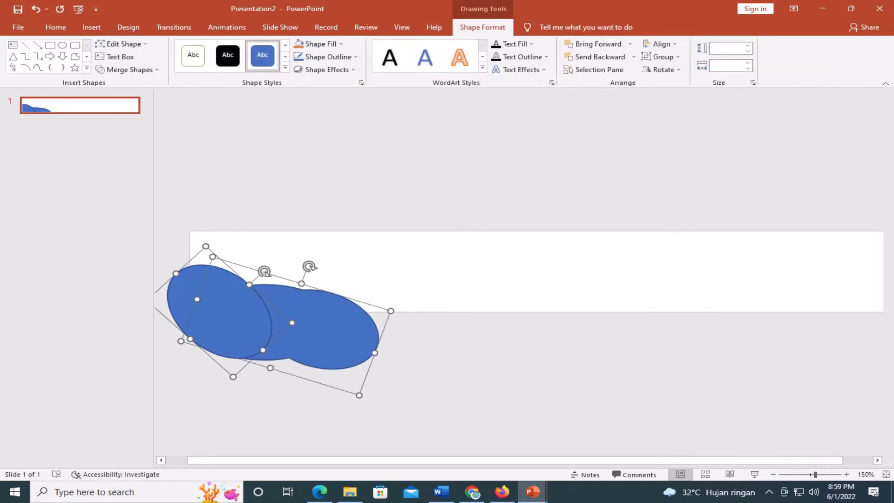
click(126, 69)
click(122, 84)
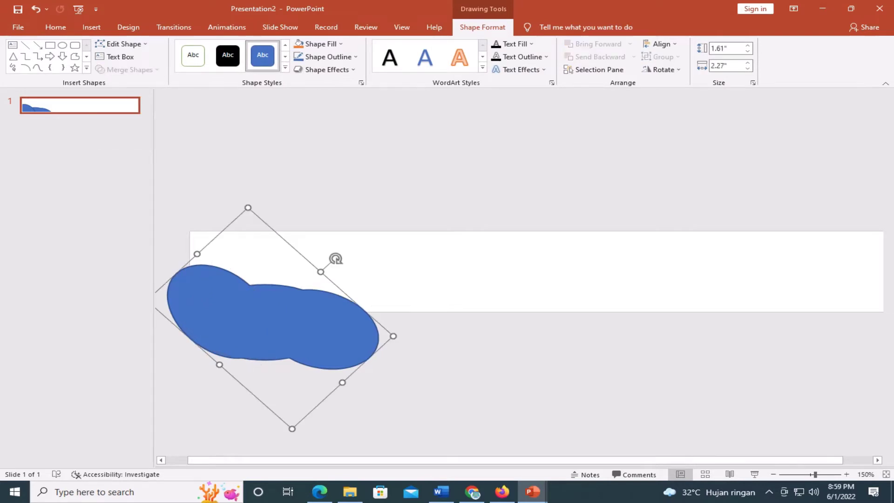
key(Escape)
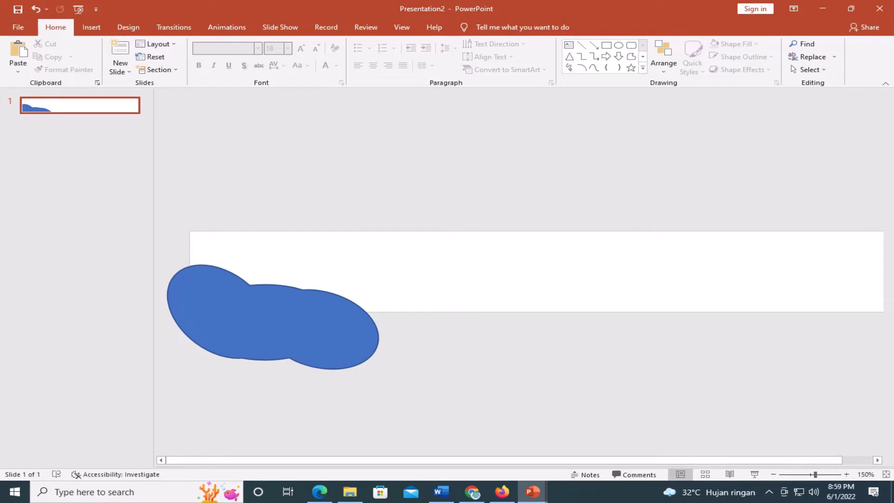
- Draw a blue rectangle along the banner's bottom edge under the cloud, widened to 3.26 in
click(92, 27)
click(201, 59)
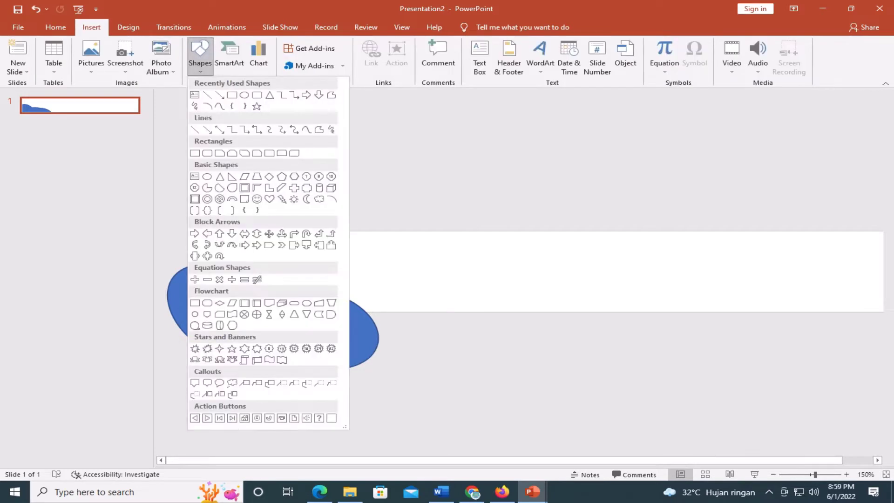
click(232, 95)
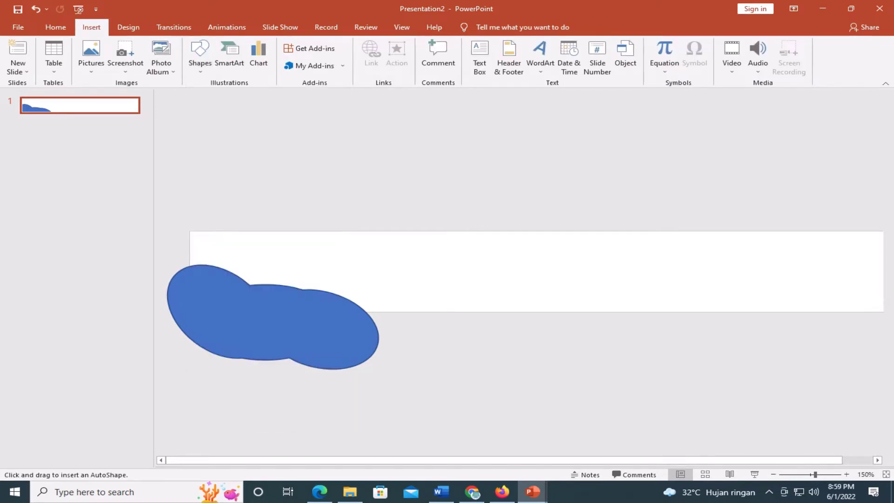
drag(177, 317, 448, 379)
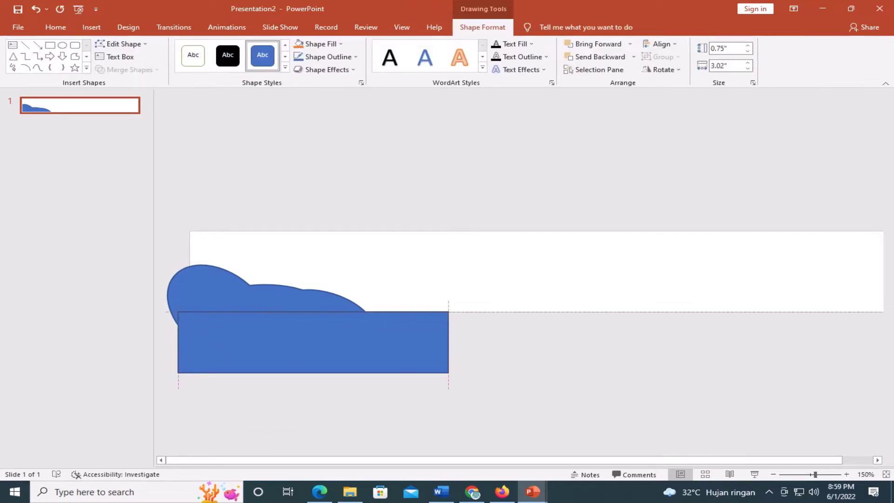
drag(313, 348, 312, 342)
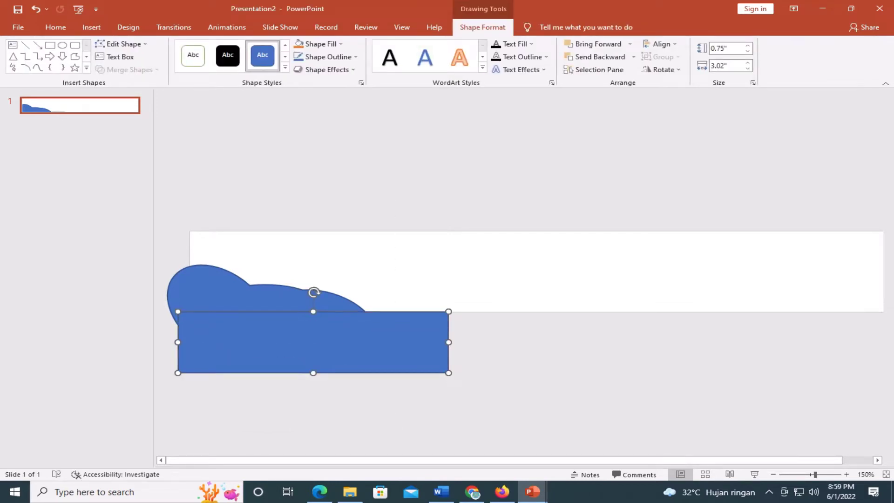
drag(178, 342, 156, 343)
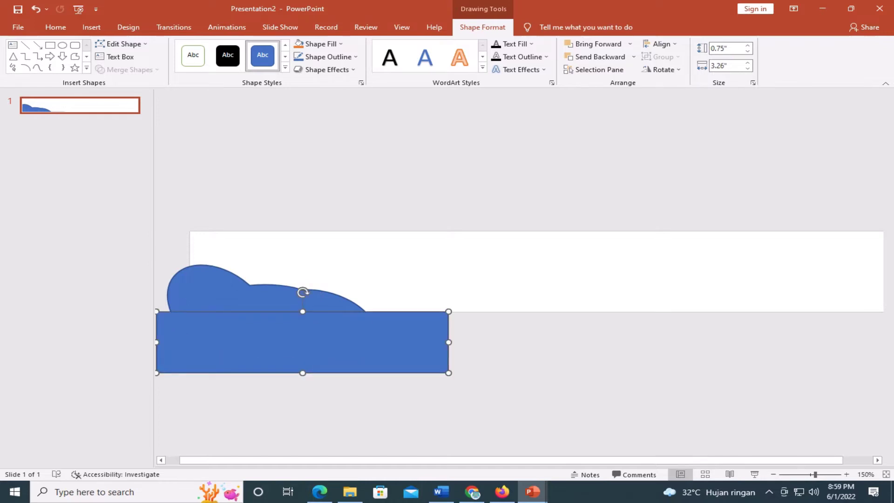
- Select the cloud and rectangle together and Subtract the rectangle from the cloud
shift+click(210, 279)
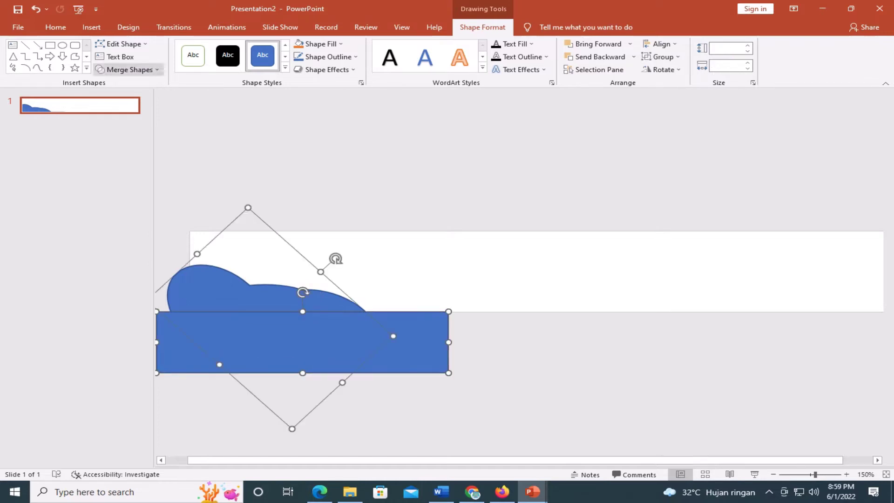
click(128, 69)
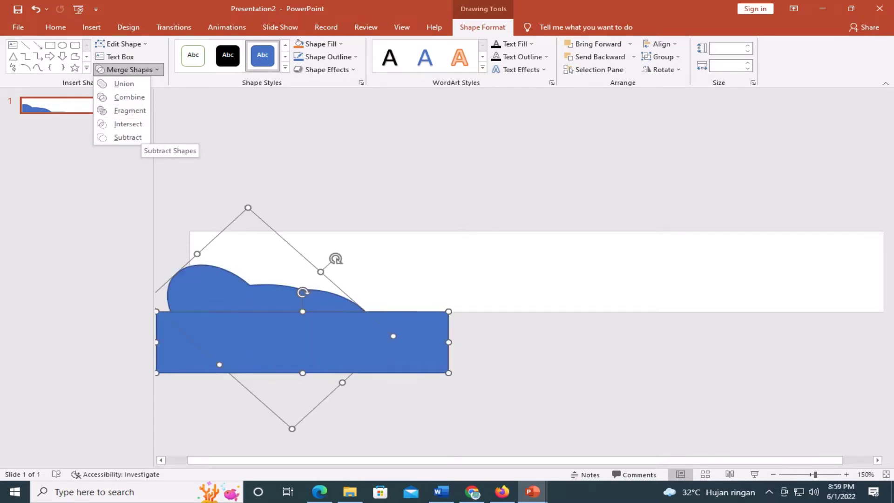
click(335, 259)
key(Escape)
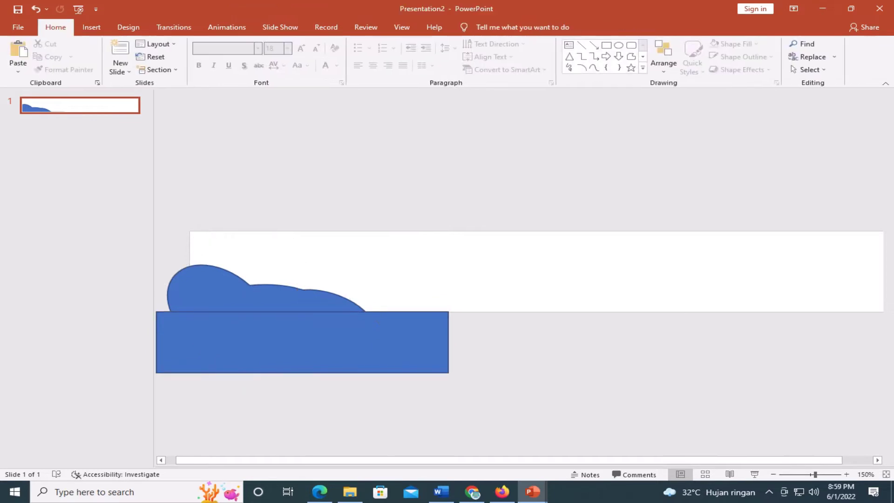
key(Tab)
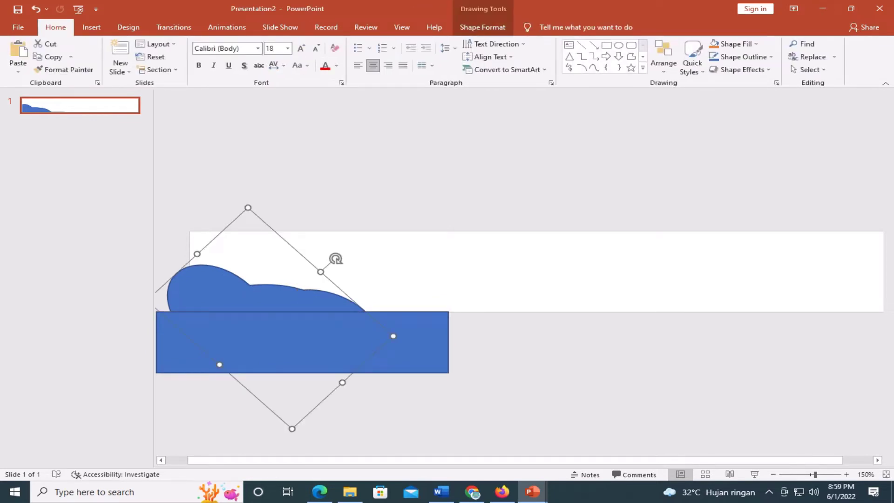
key(ctrl+a)
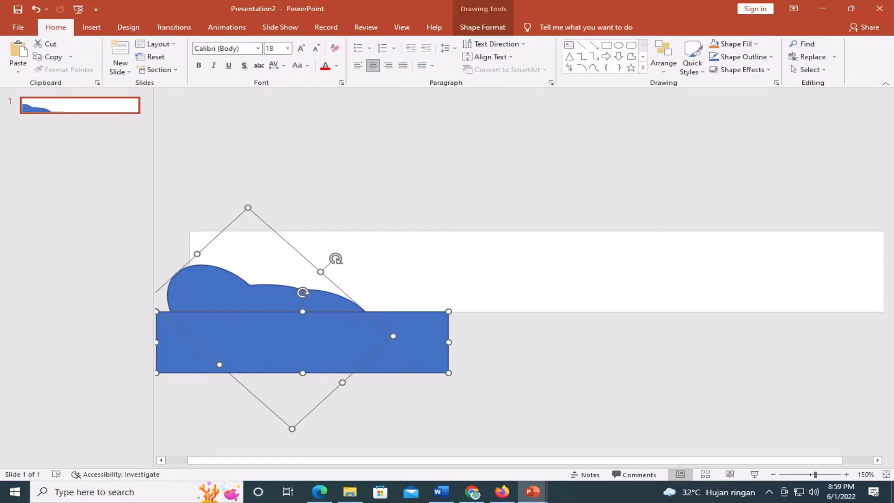
click(482, 27)
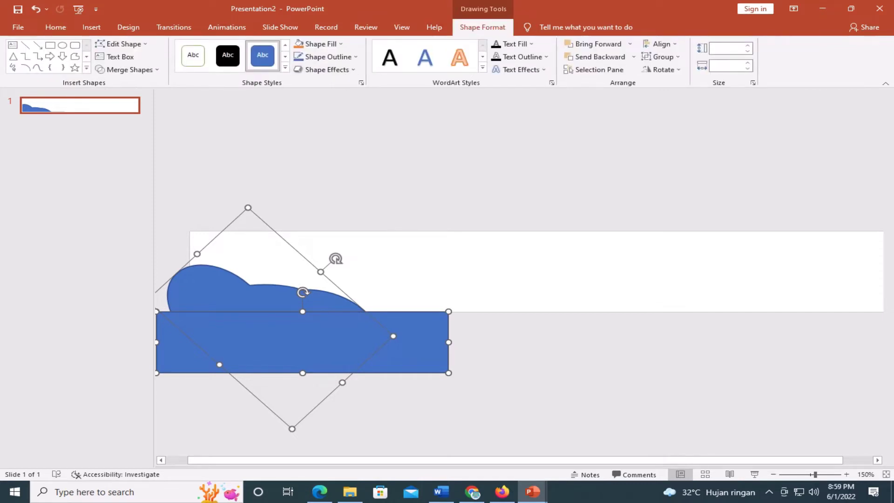
click(127, 70)
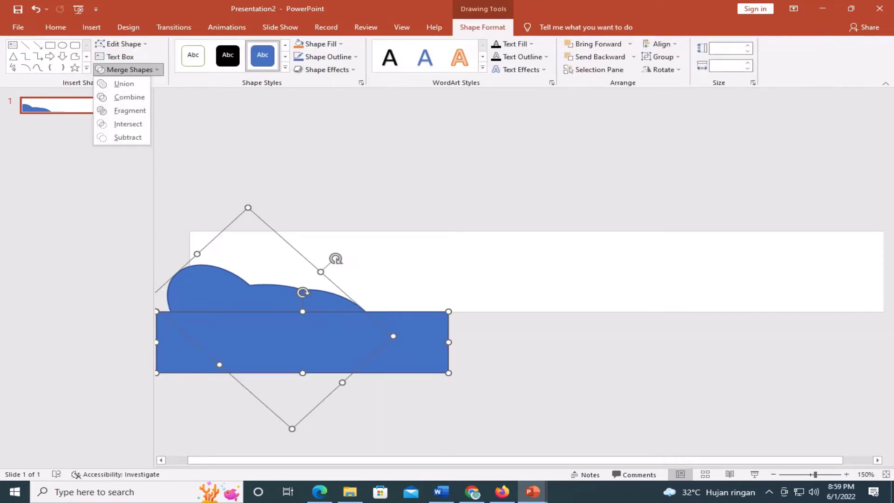
click(127, 138)
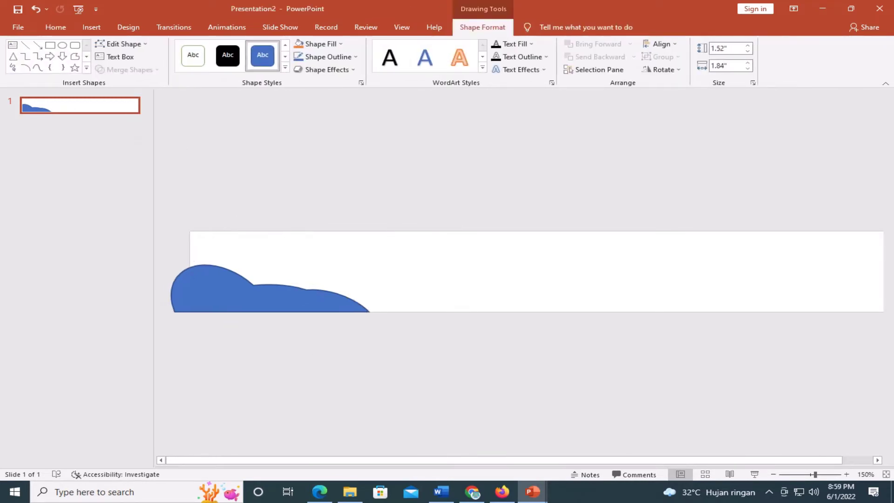
- Nudge the cloud right and draw a narrow 0.36 × 1.13 in rectangle over its left end
key(Right)
key(Right)
key(Right)
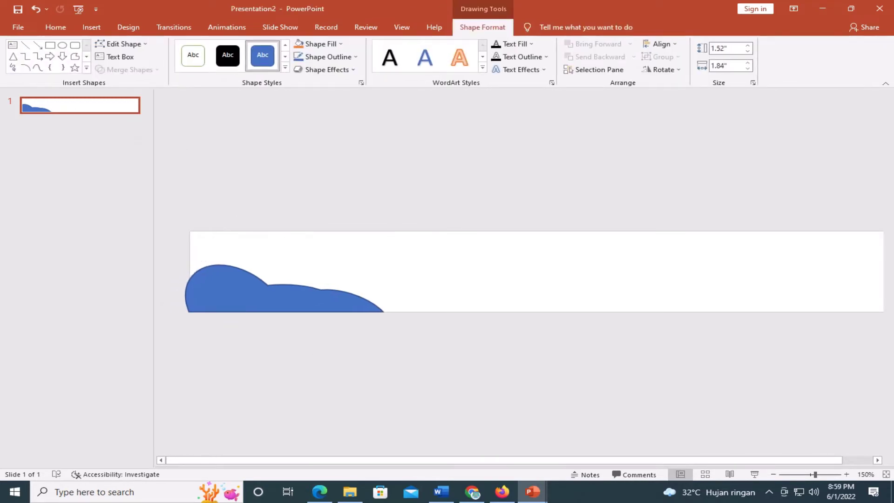
key(Left)
key(Left)
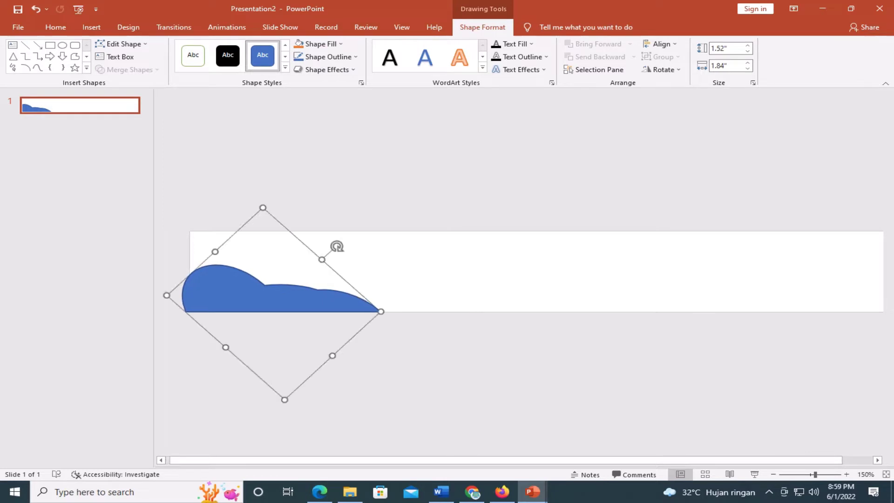
click(92, 27)
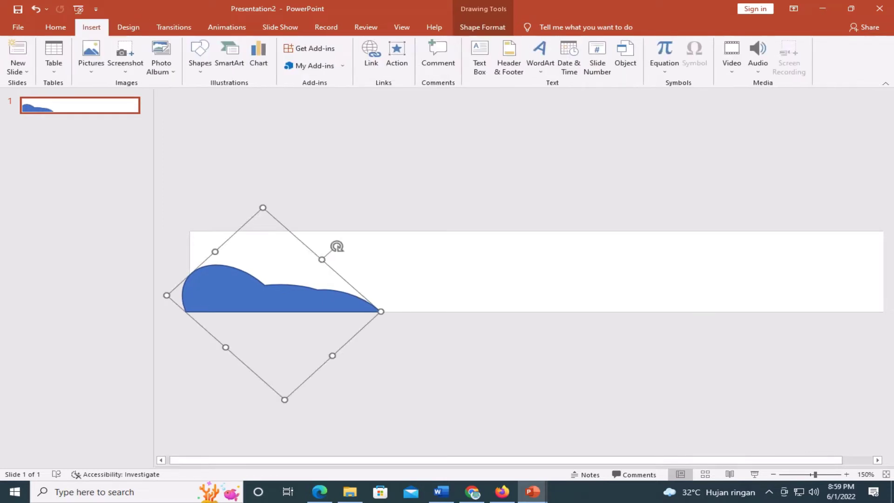
click(200, 56)
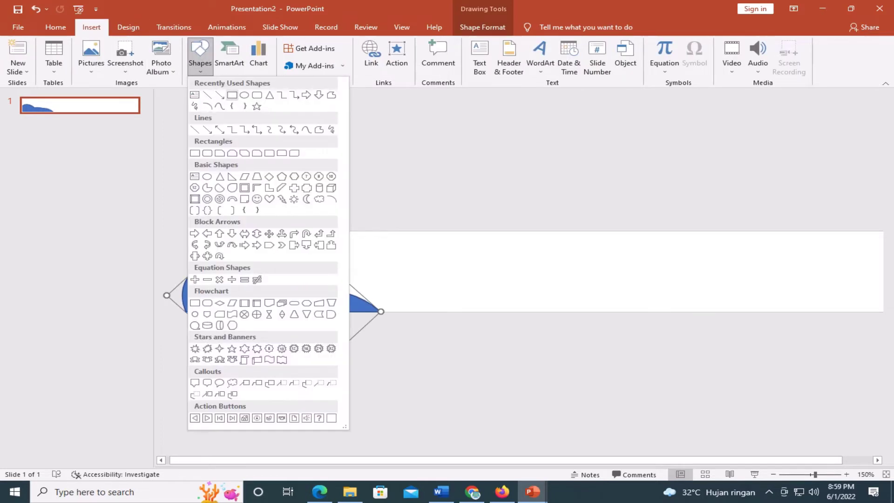
click(232, 95)
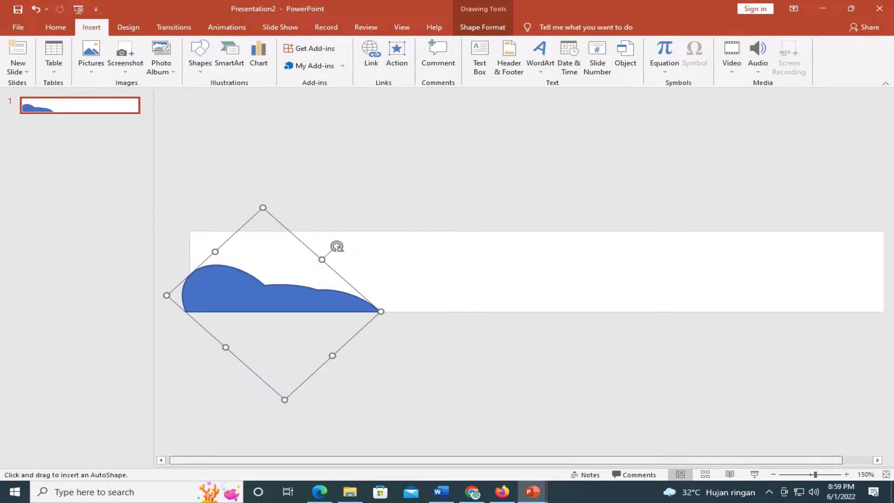
scroll(535, 302, left, 1)
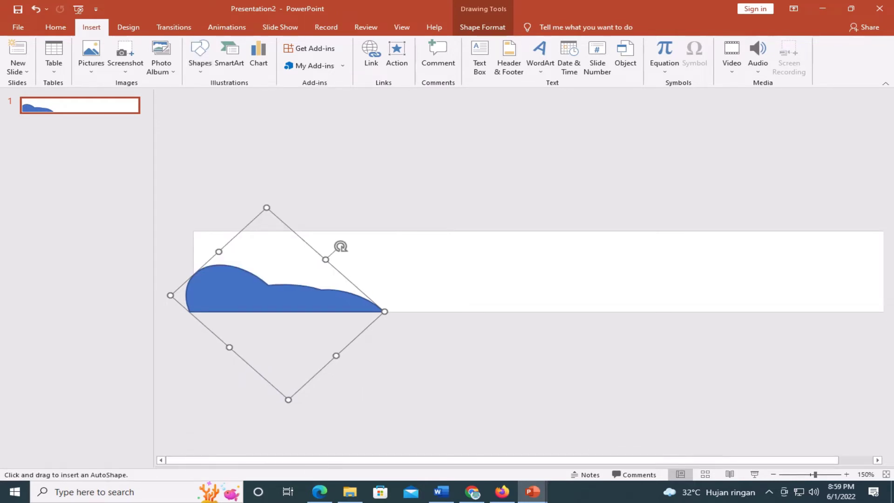
drag(161, 246, 194, 337)
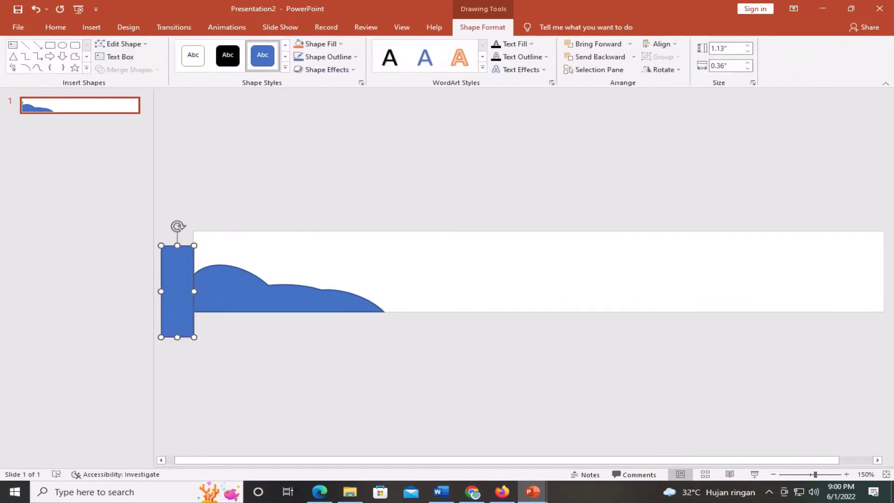
key(ctrl+a)
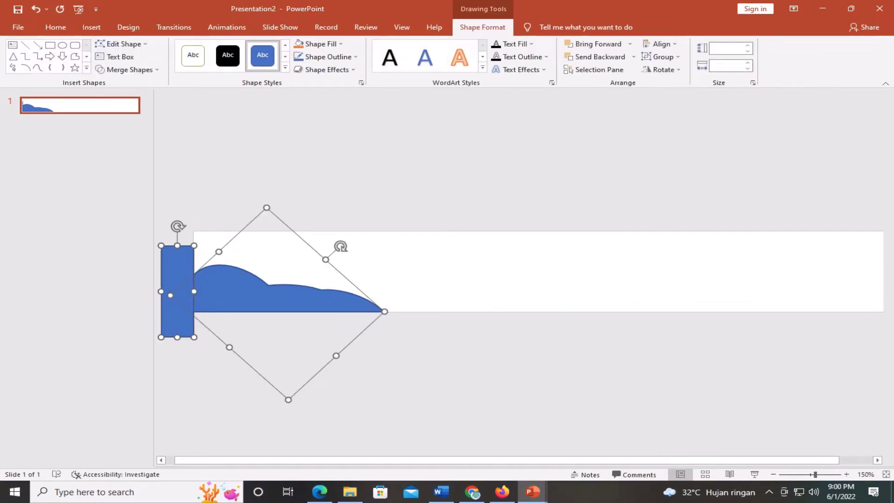
click(126, 69)
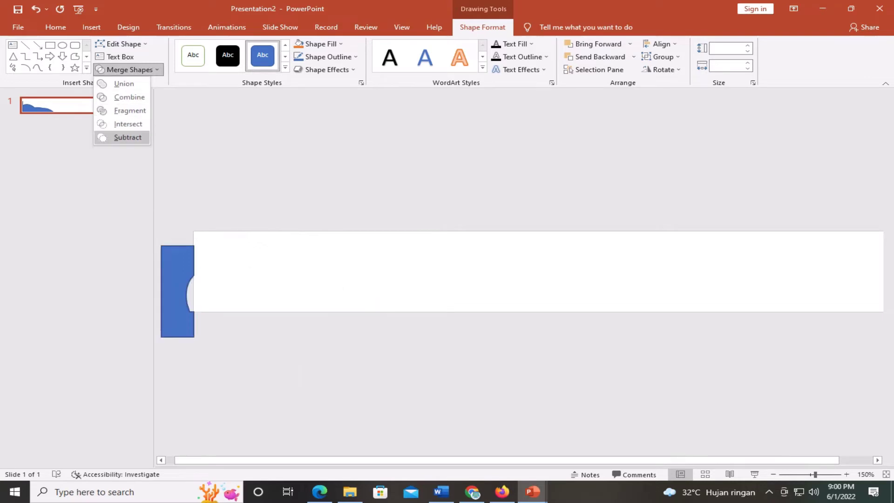
- Subtract the narrow rectangle from the cloud, cutting its left end flush with the edge
key(Escape)
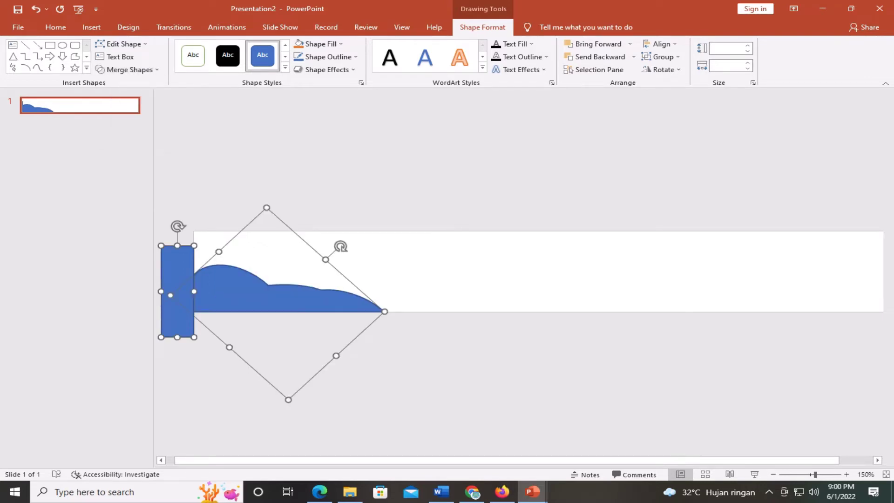
key(Escape)
key(ctrl+a)
click(126, 69)
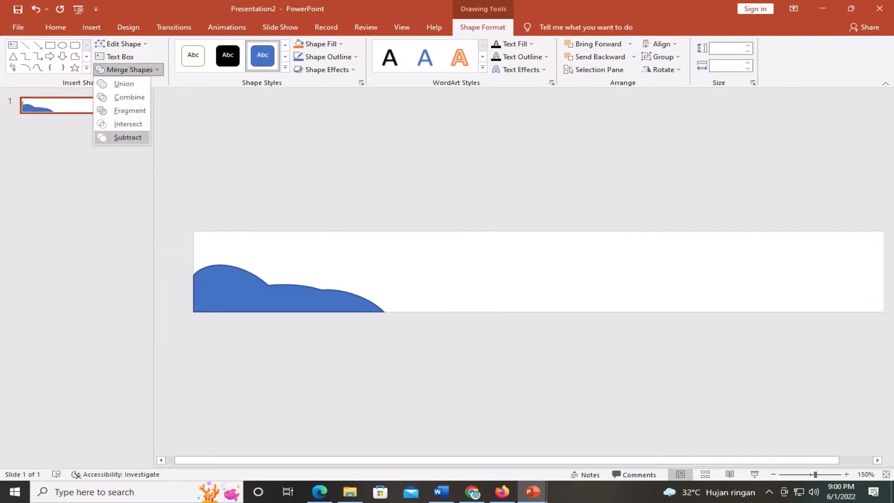
click(130, 136)
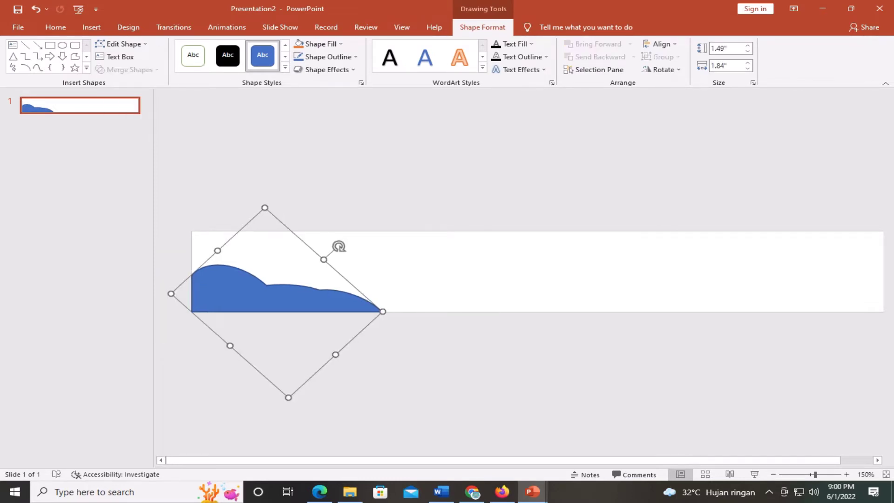
click(321, 43)
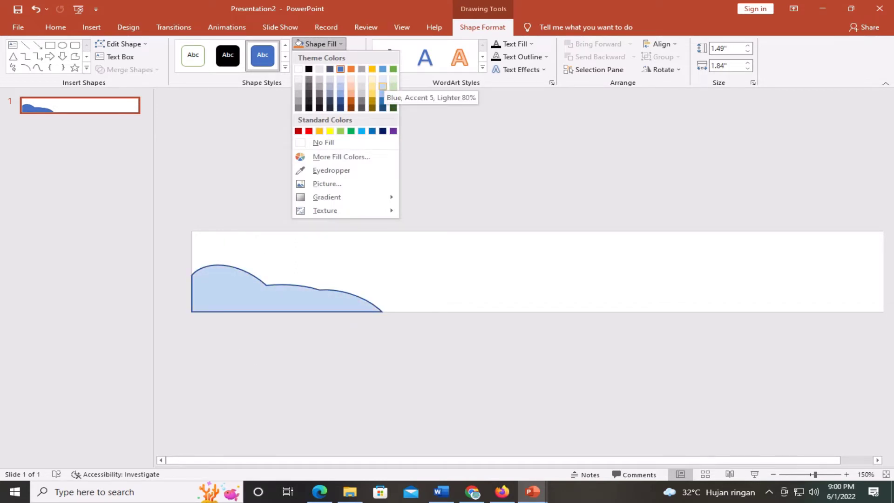
- Fill the cloud with Blue, Accent 5, Lighter 80% and set No Outline
click(382, 87)
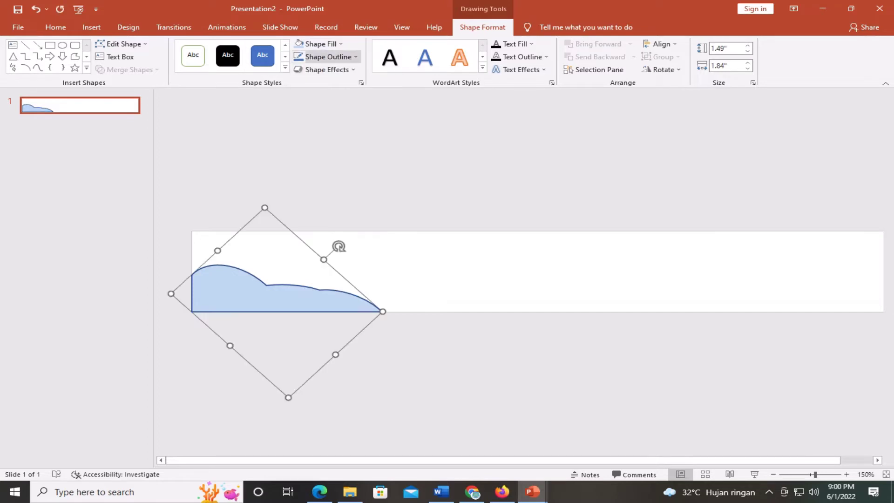
click(328, 57)
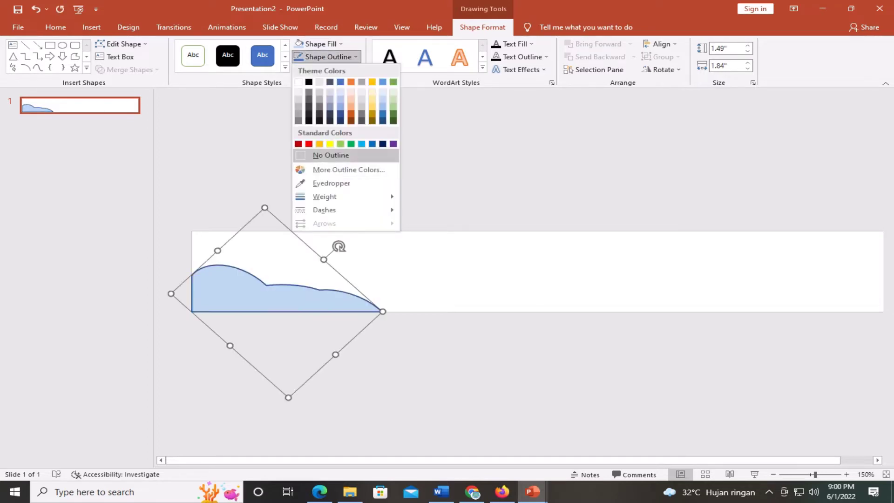
click(316, 154)
click(339, 246)
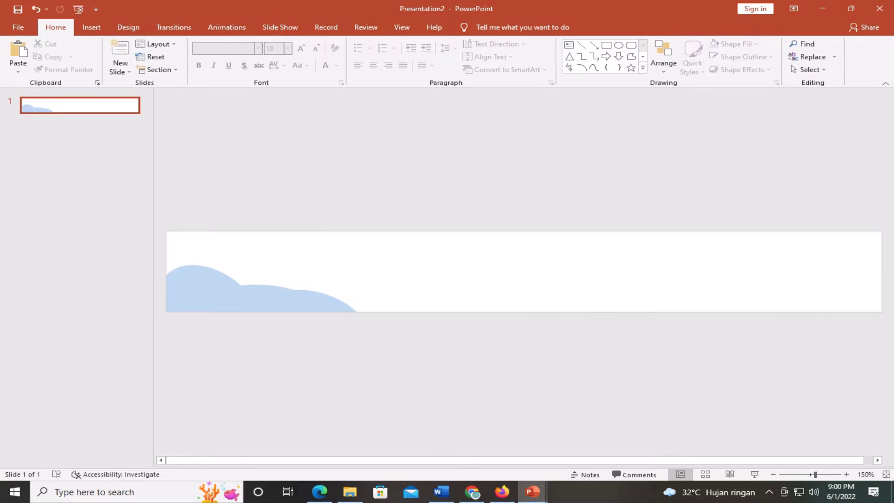
- Copy the pale blue cloud to the banner's right side and rotate it upside down
click(209, 289)
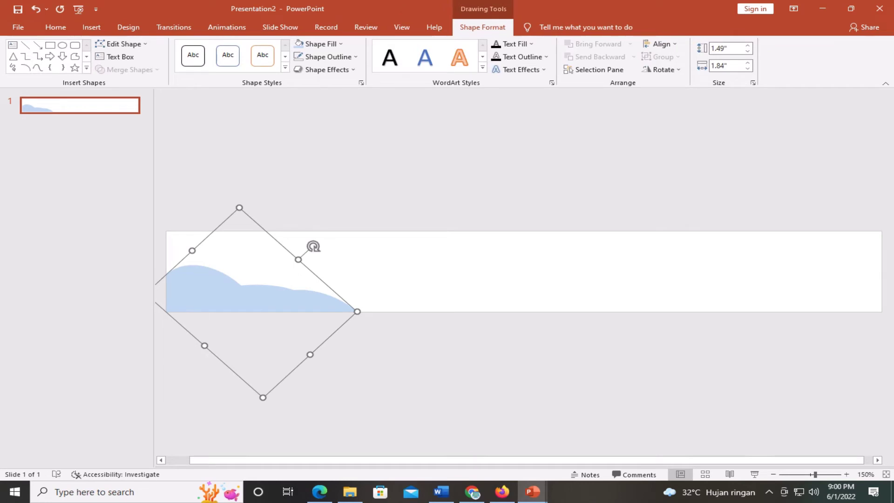
drag(242, 293, 738, 283)
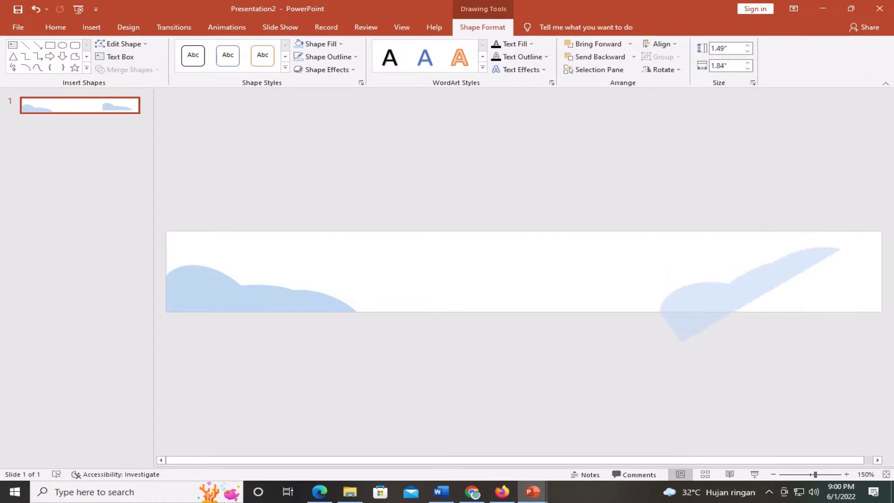
drag(809, 237, 766, 215)
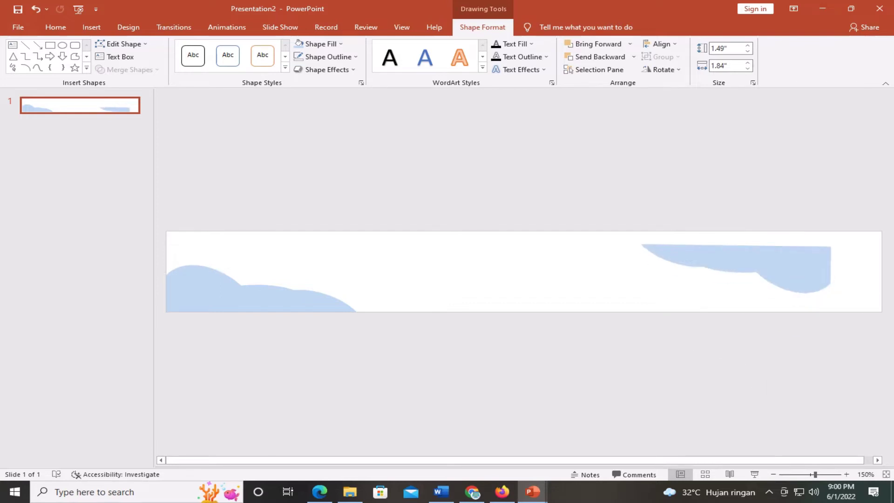
key(Right)
key(Right)
key(Right)
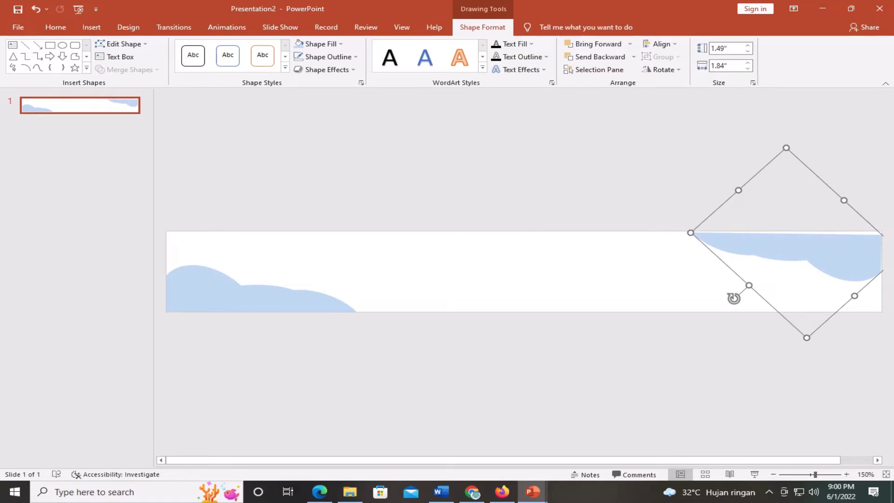
key(Escape)
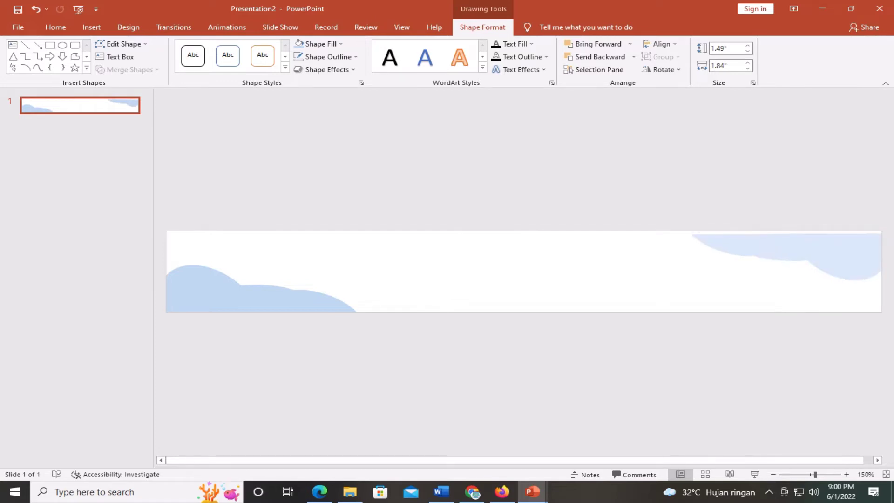
- Nudge the right-hand cloud upward until it hangs from the top-right edge
click(791, 251)
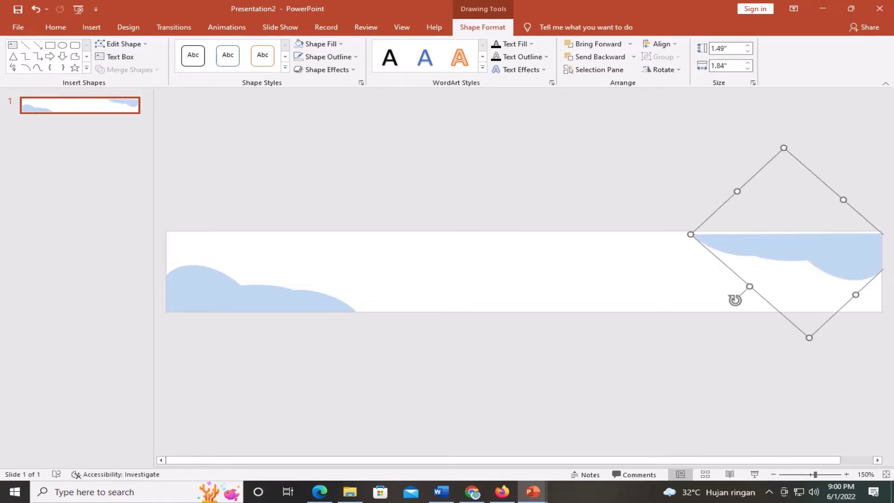
key(ctrl+Up)
key(ctrl+Up)
key(ctrl+Up)
key(ctrl+Up)
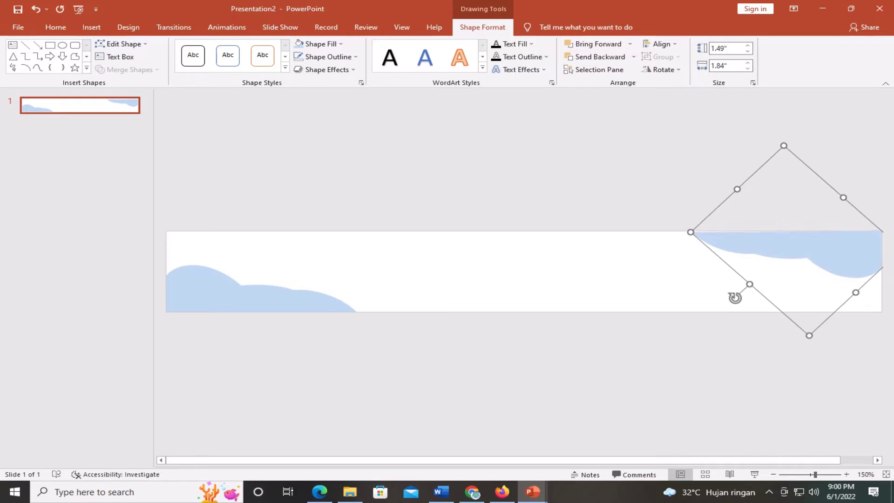
key(ctrl+Up)
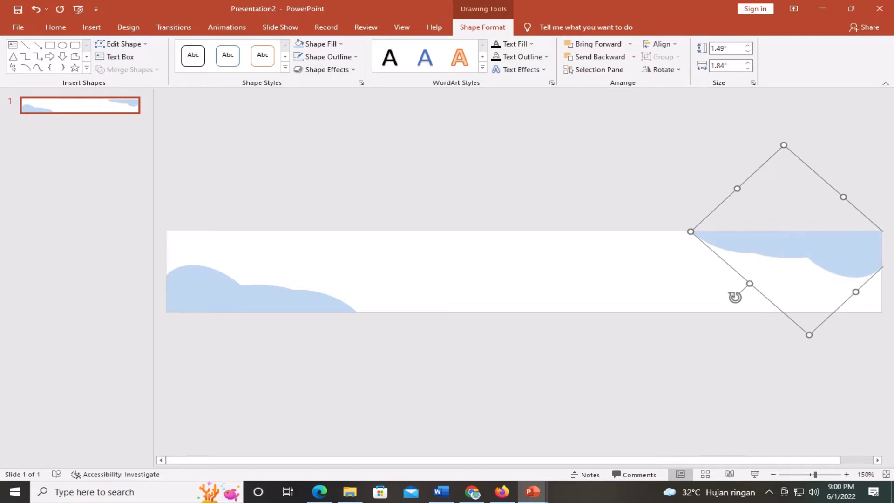
key(ctrl+Up)
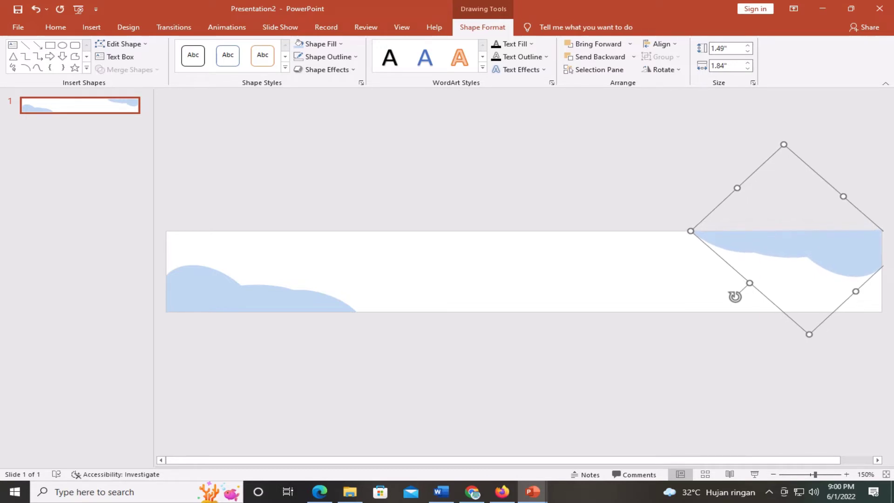
key(Escape)
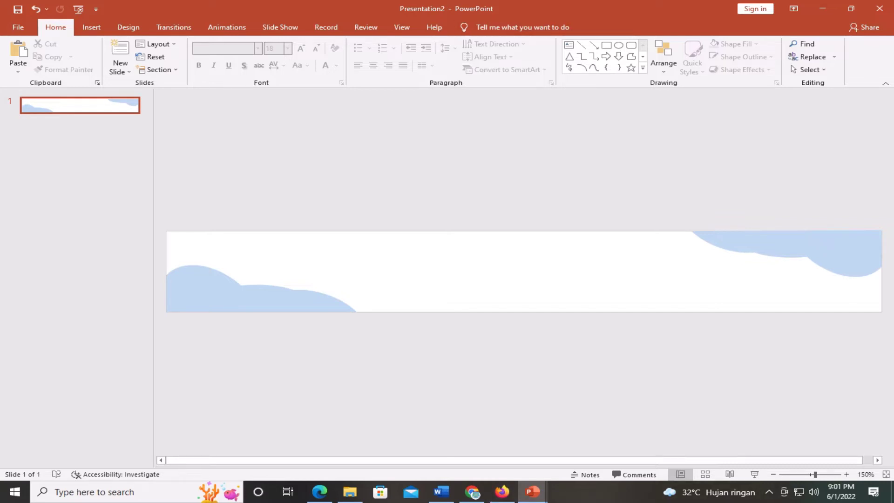
- Insert a plain black WordArt text box reading PERINGATAN and select its text
click(91, 27)
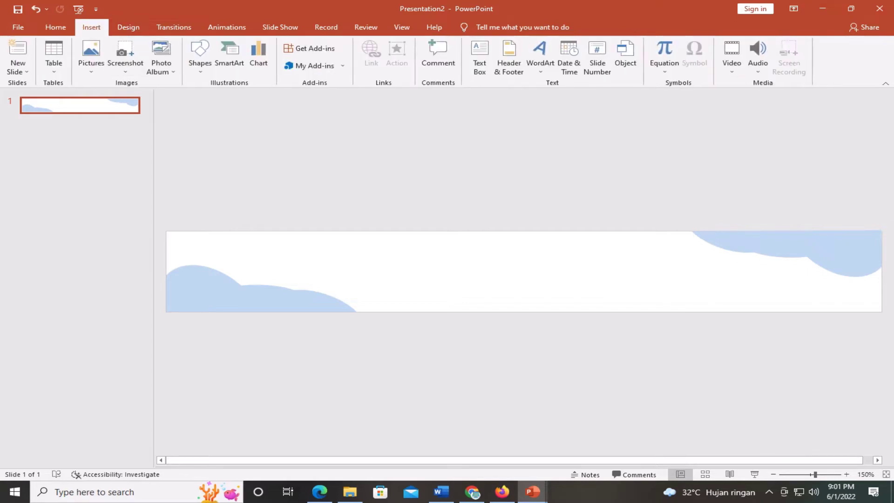
click(540, 53)
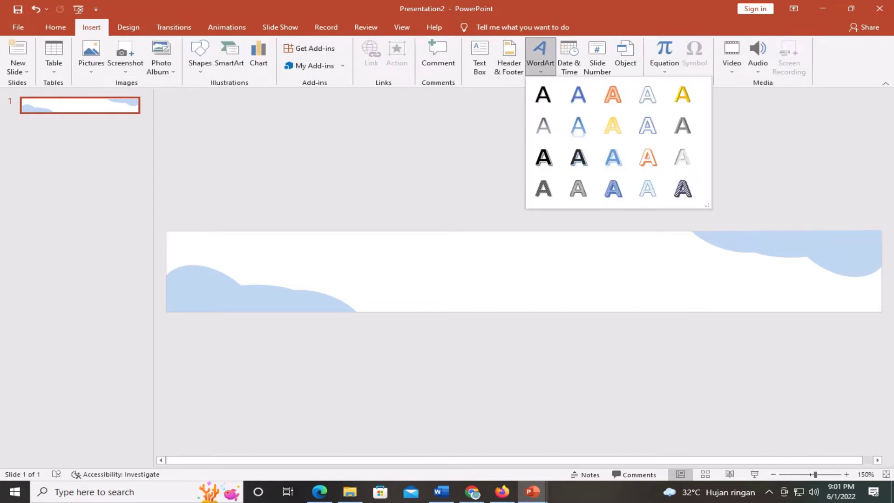
click(544, 94)
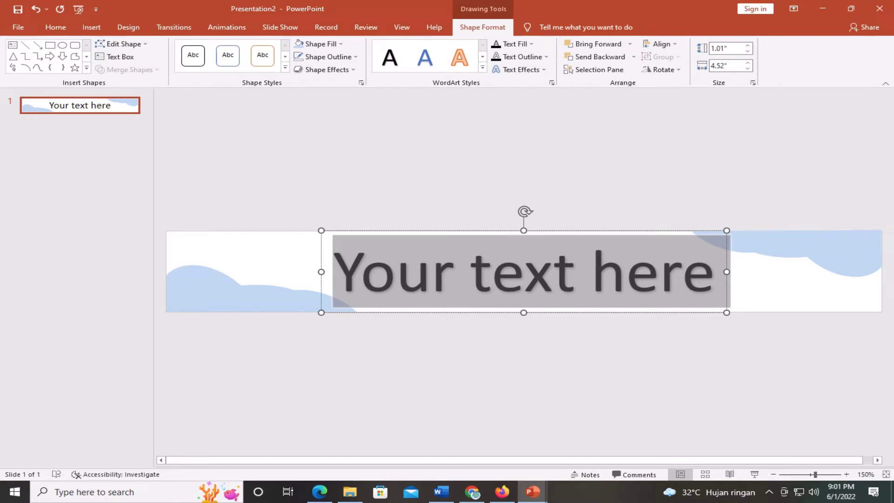
text(PERI)
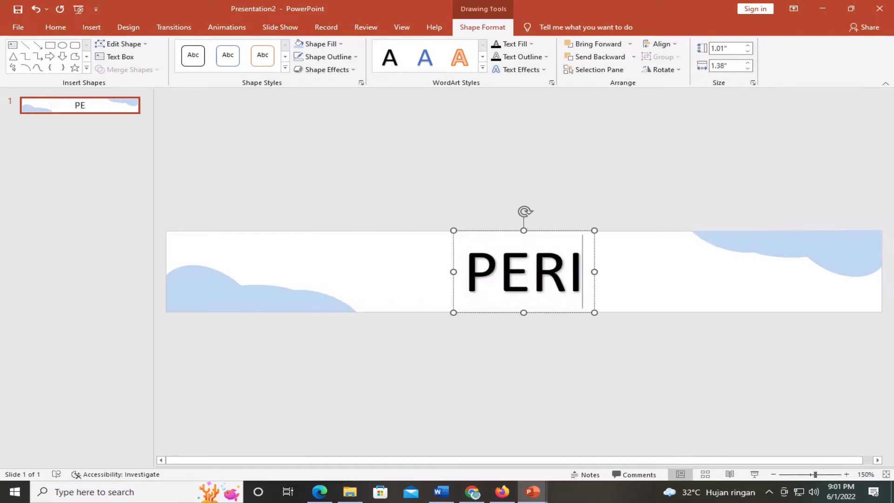
text(NGA)
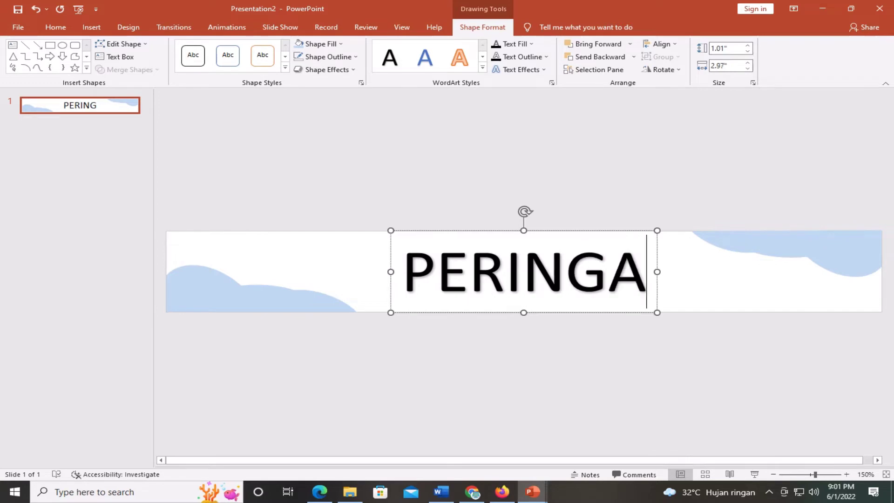
text(TAN)
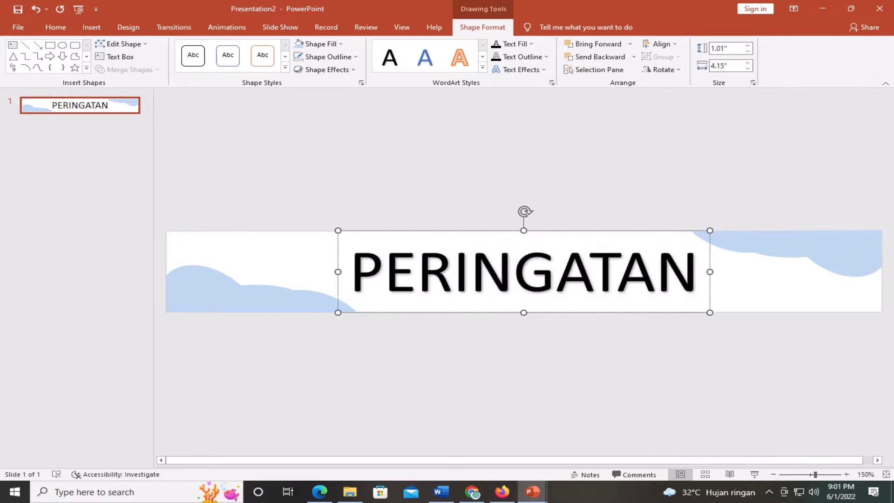
key(shift+Left)
key(shift+Left)
key(shift+Left)
key(shift+Left)
key(shift+Left)
key(shift+Left)
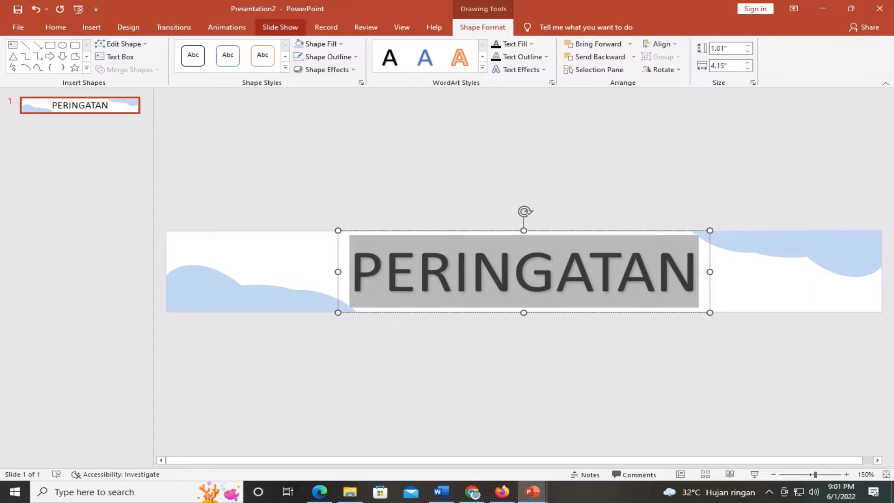
- Shrink PERINGATAN to 18 pt with six size-down steps and make it bold
click(55, 27)
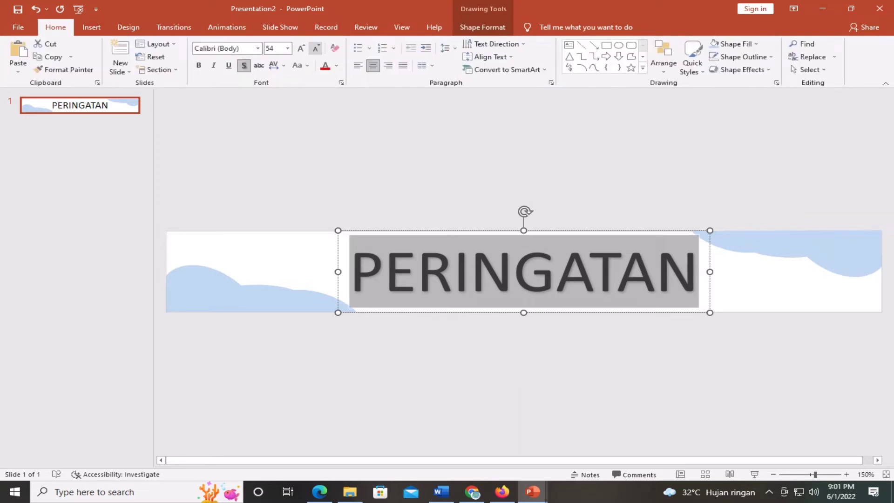
click(315, 48)
click(315, 48)
click(315, 48)
click(315, 48)
click(315, 48)
click(315, 48)
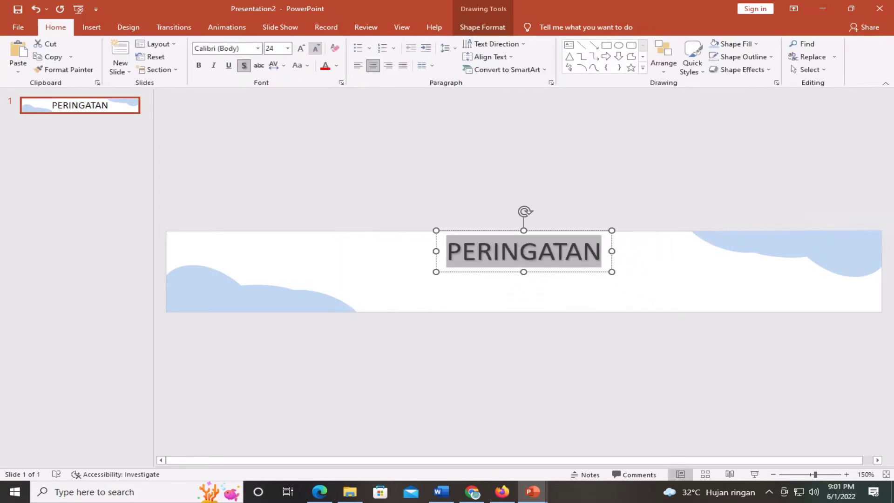
click(315, 48)
click(315, 48)
click(315, 48)
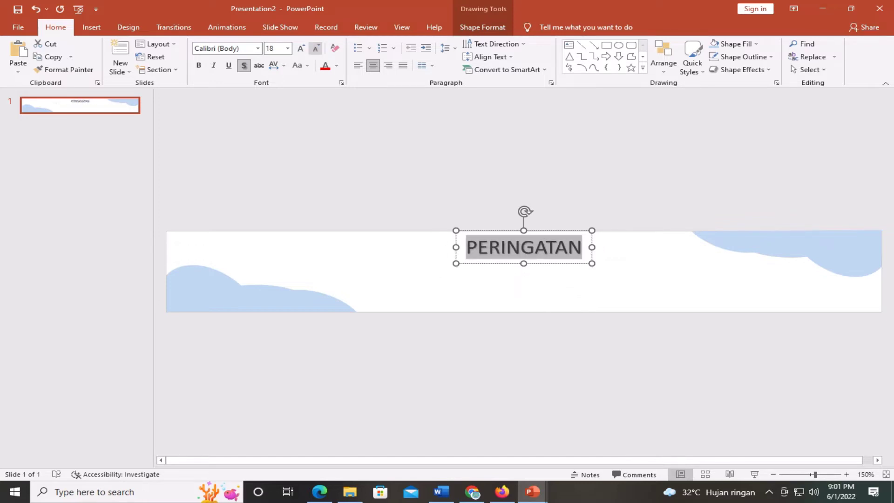
key(ctrl+b)
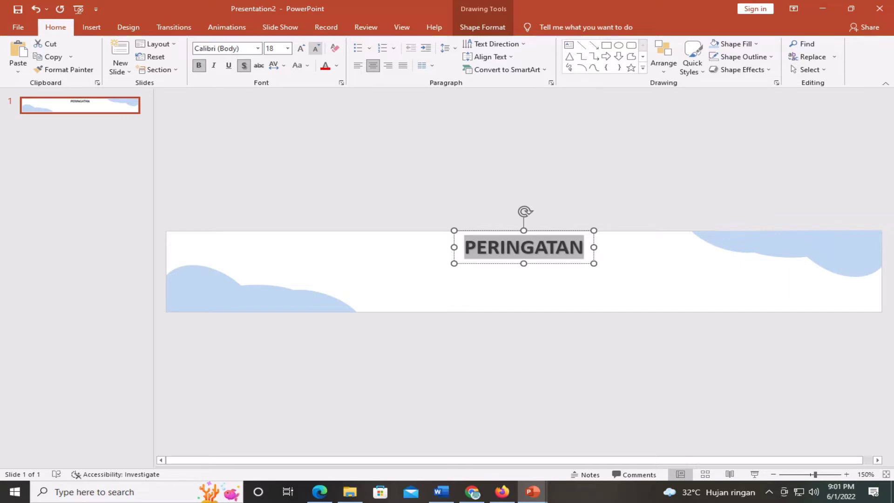
- Set PERINGATAN in the Bahnschrift font, keeping the title at 18 pt
click(258, 48)
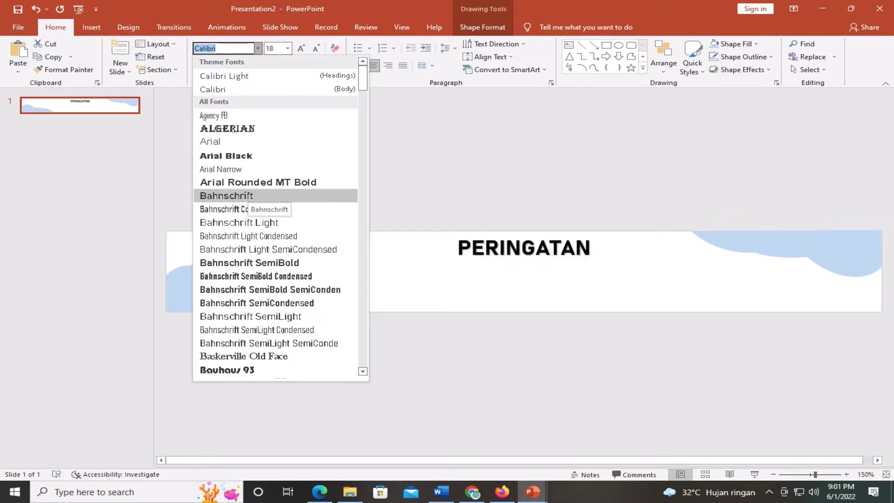
click(233, 196)
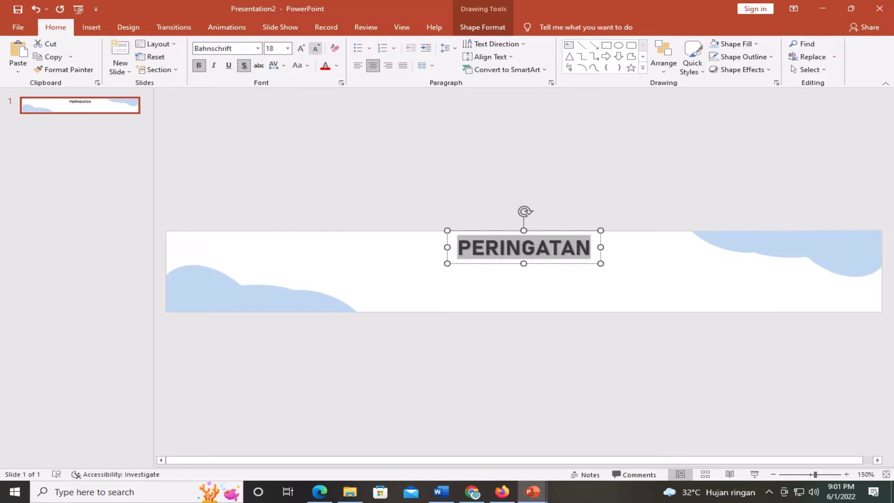
click(315, 47)
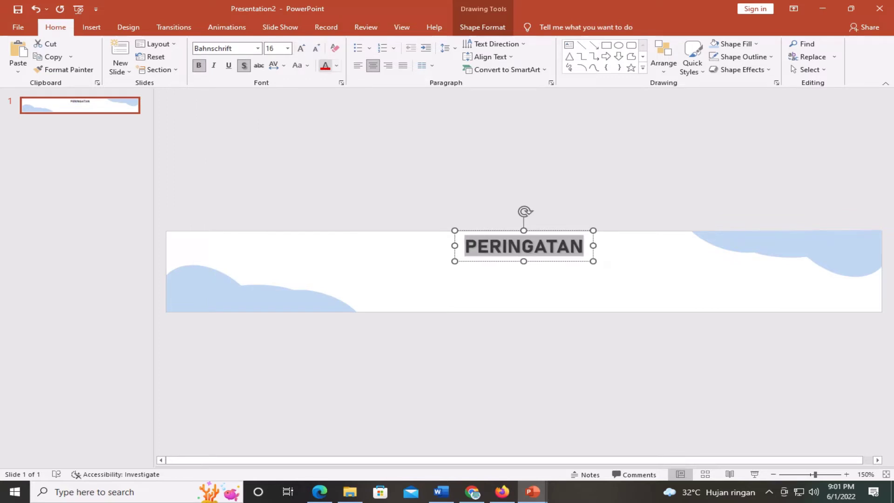
click(301, 48)
key(Escape)
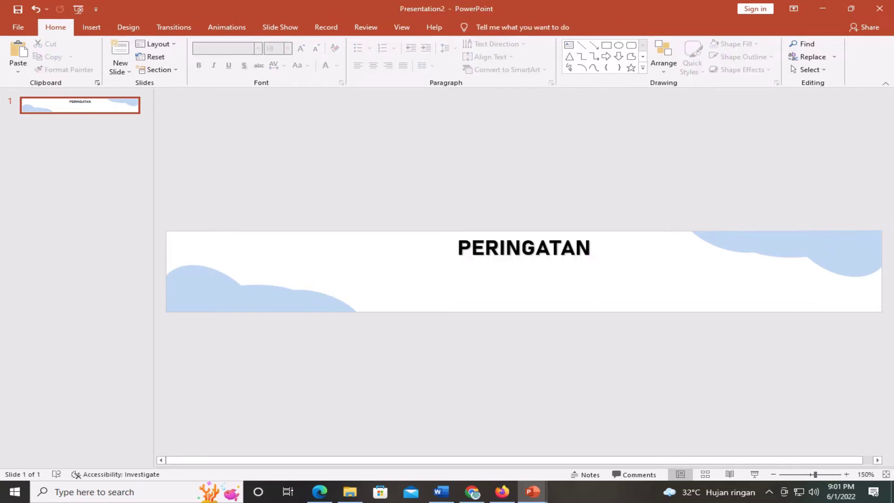
click(91, 27)
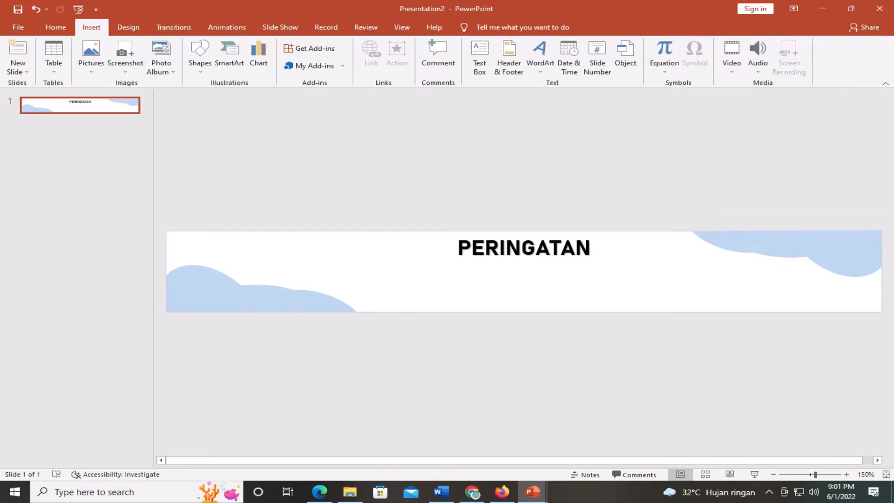
- Insert a first-style WordArt box and shrink its text to 36 pt
click(541, 51)
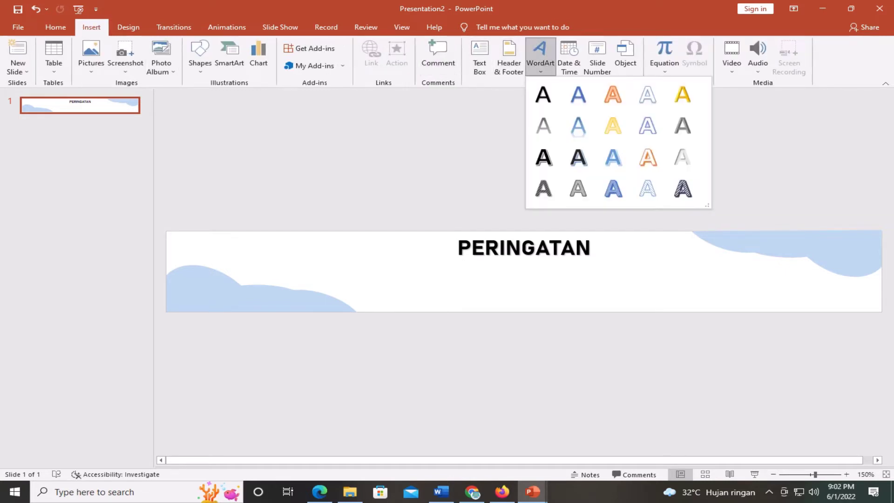
click(543, 95)
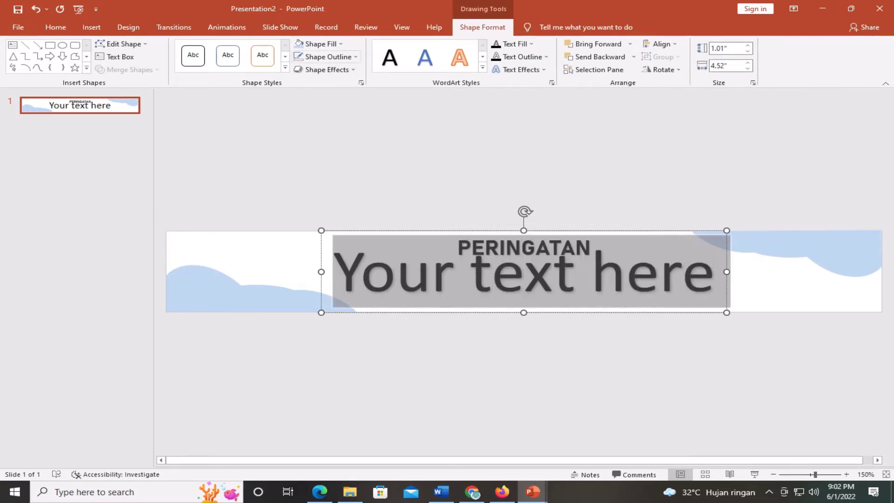
click(55, 27)
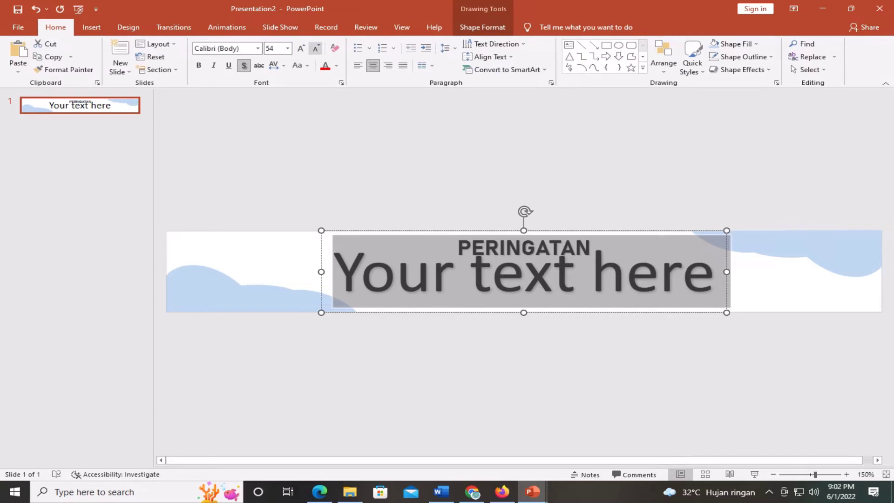
click(316, 48)
click(316, 48)
click(317, 48)
click(316, 48)
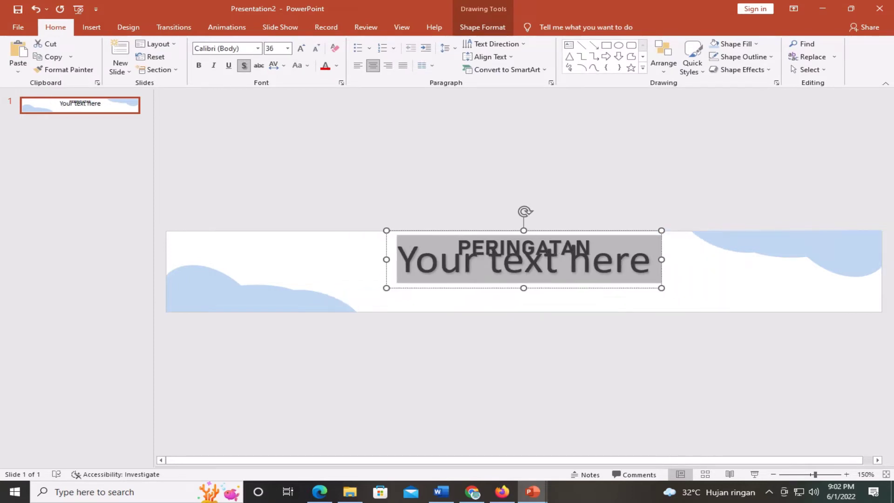
- Replace the WordArt placeholder with 'maulid Nabi Muhammad 1444 H'
click(651, 260)
key(BackSpace)
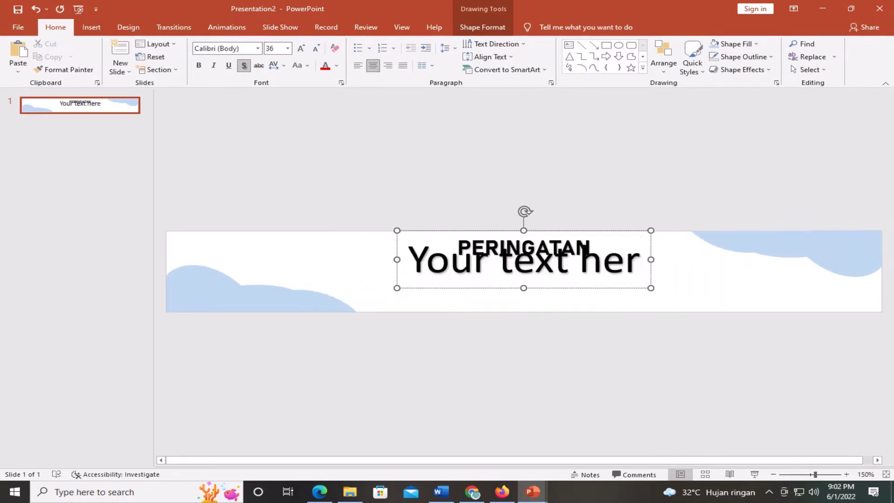
key(BackSpace)
key(BackSpace)
key(BackSpace)
key(BackSpace)
key(BackSpace)
key(BackSpace)
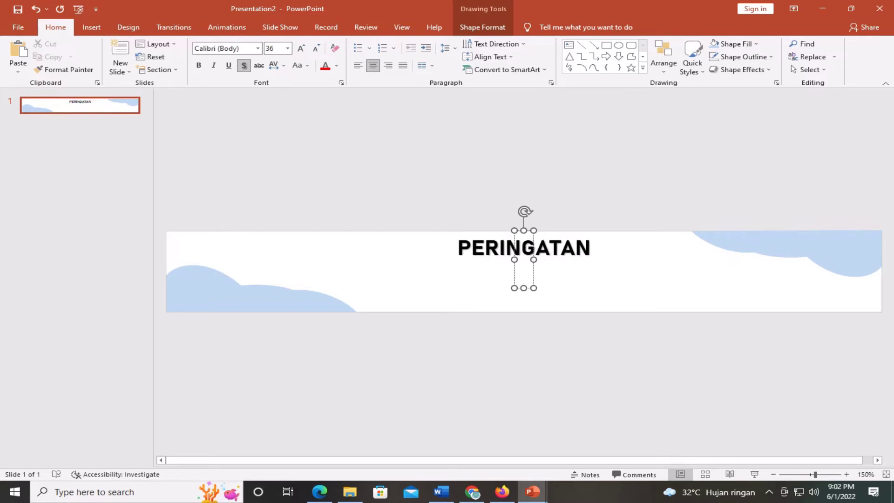
text(MAU)
key(BackSpace)
key(BackSpace)
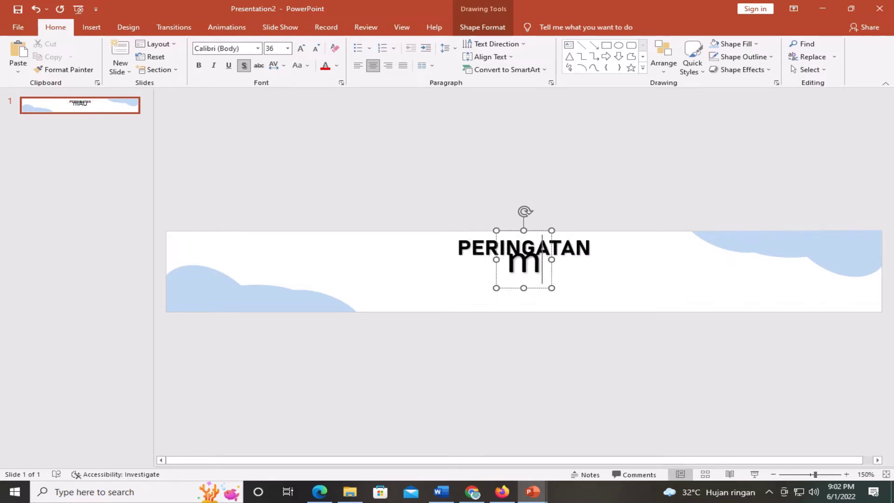
key(BackSpace)
text(ma)
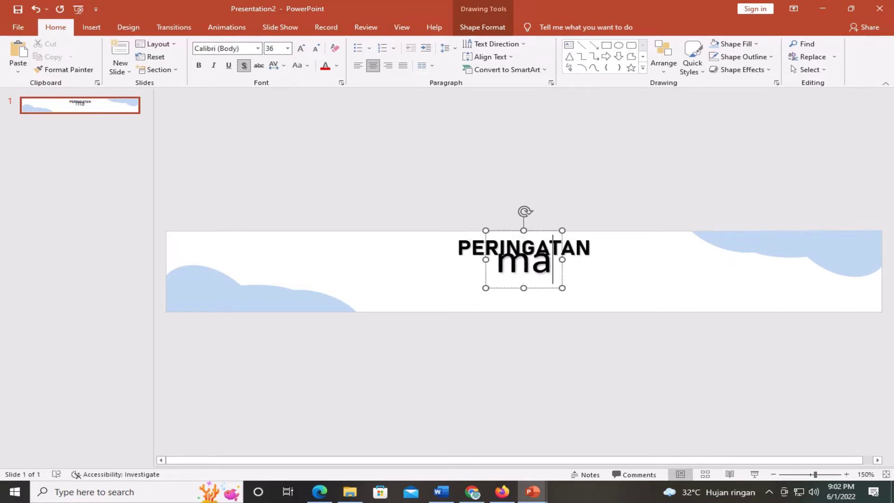
text(ul)
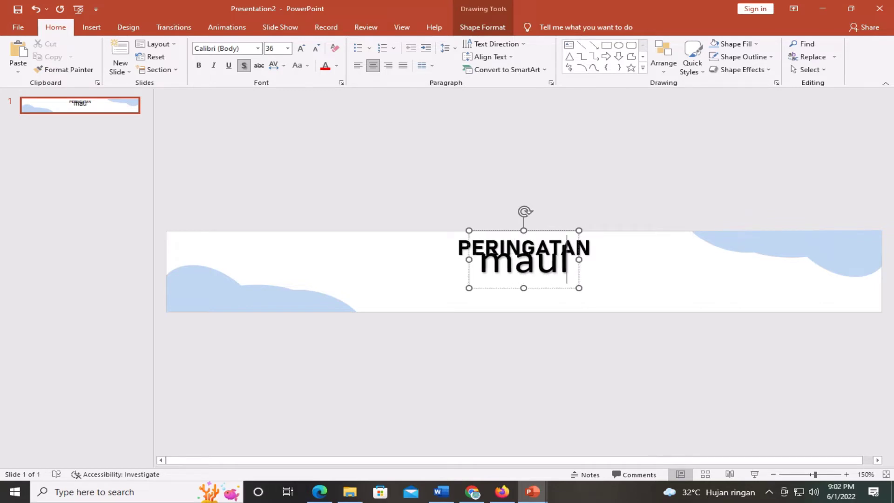
text(id )
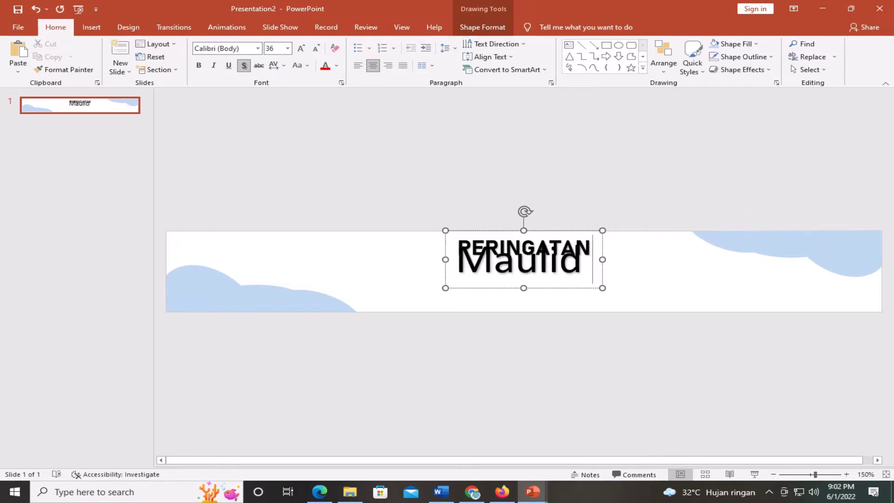
text(Nab)
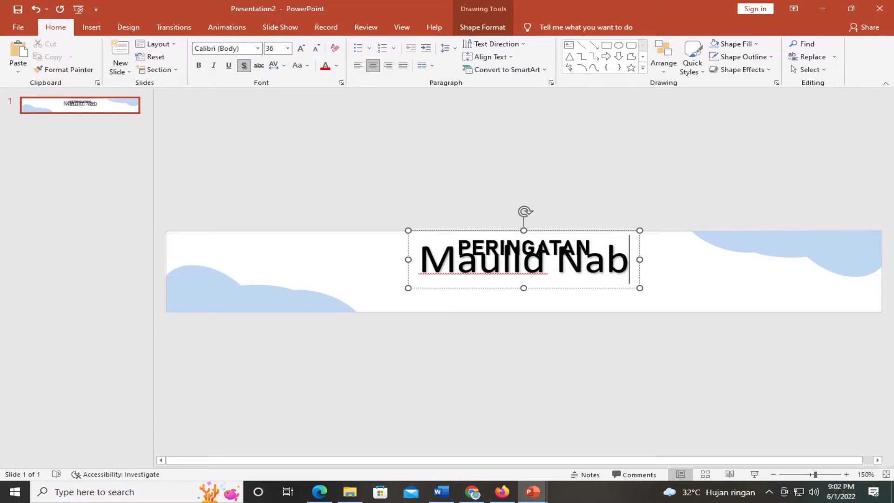
text(i Muha)
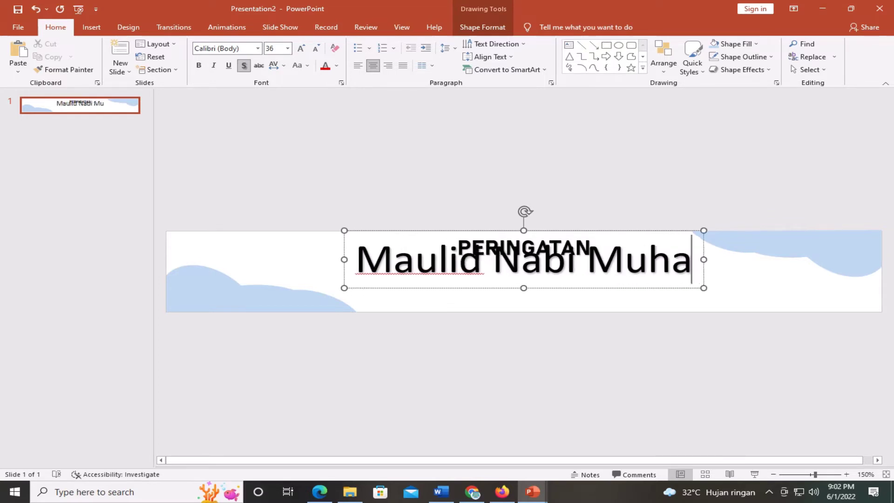
text(mmad)
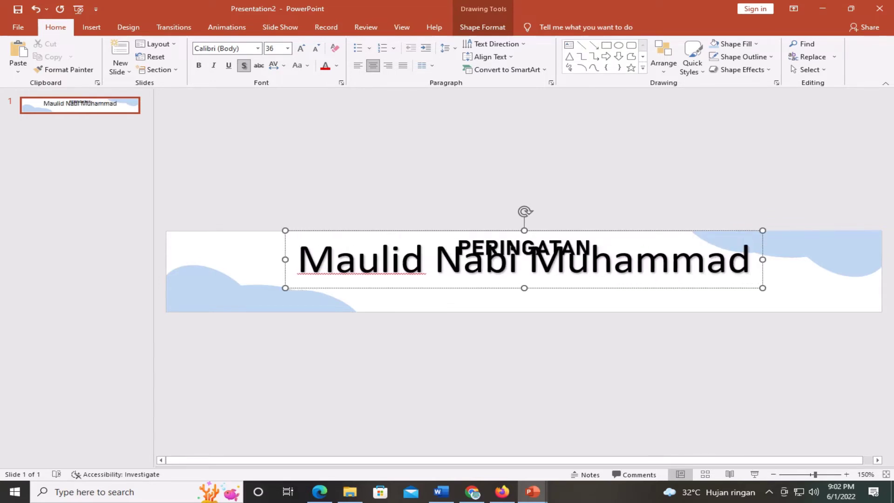
text( 144)
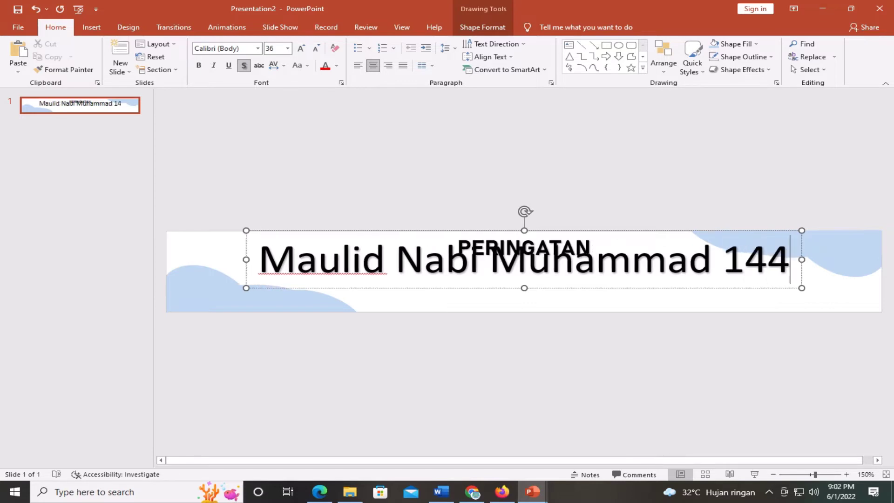
text(4 H)
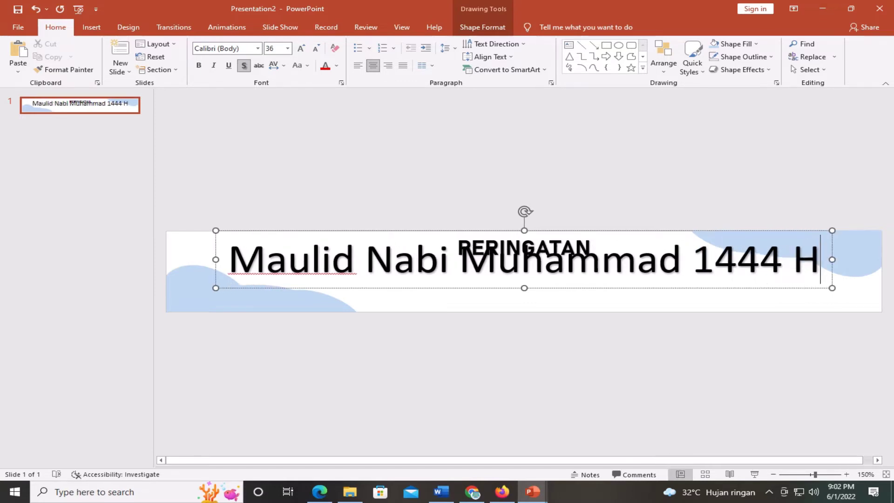
- Select the Maulid Nabi Muhammad 1444 H line and shrink it to 20 pt
key(shift+Left)
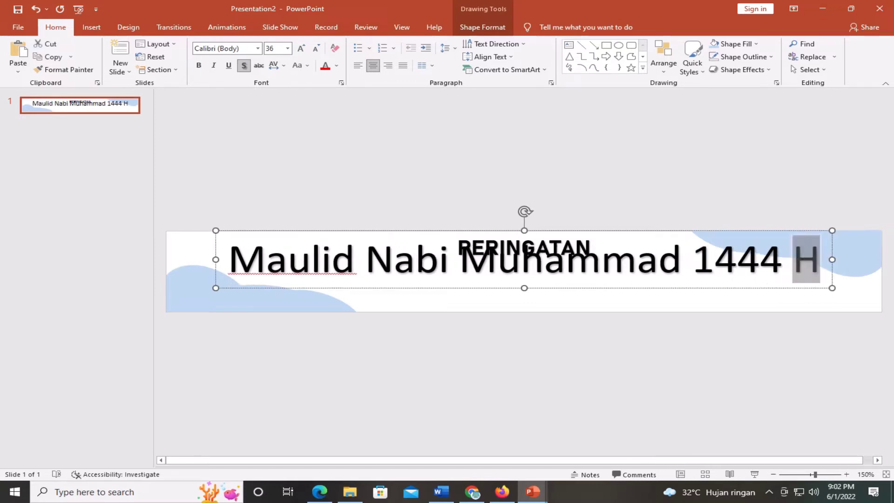
key(shift+Left)
key(shift+Left)
key(shift+Left)
key(shift+Left)
key(shift+Left)
key(shift+Left)
key(shift+Left)
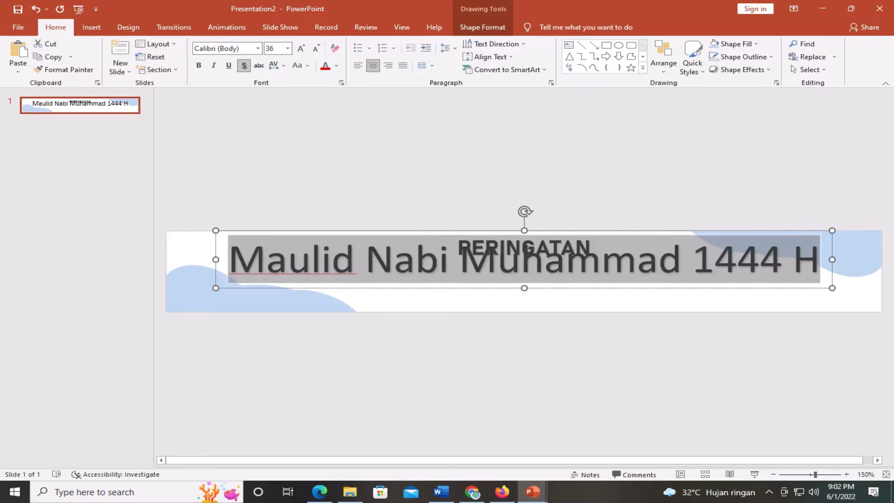
click(317, 48)
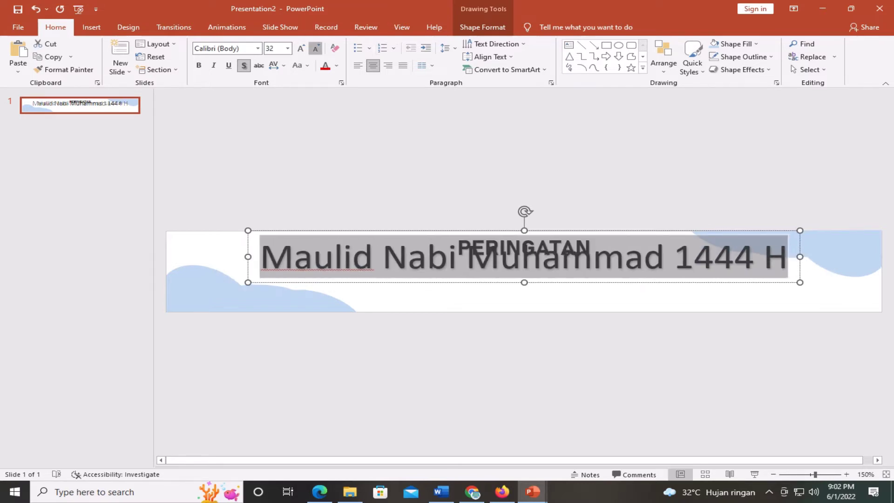
click(316, 48)
click(316, 48)
click(316, 48)
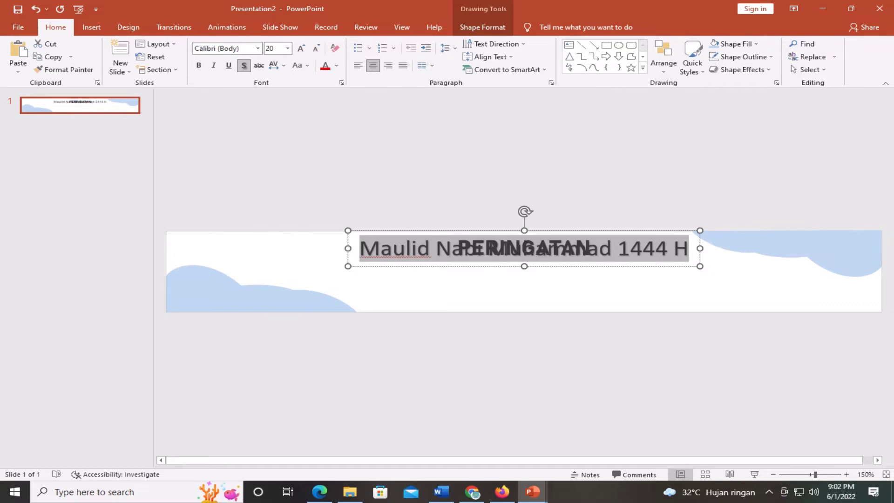
- Move the Maulid line directly beneath PERINGATAN and make it bold
drag(419, 266, 419, 284)
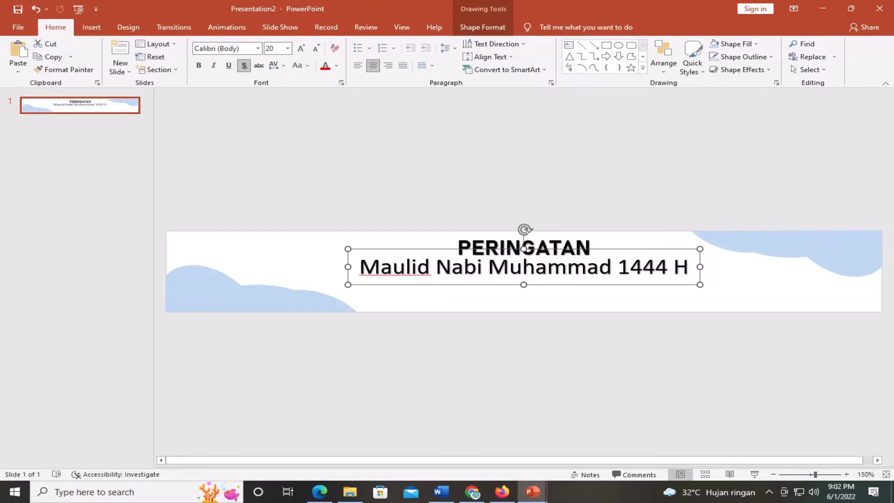
key(Escape)
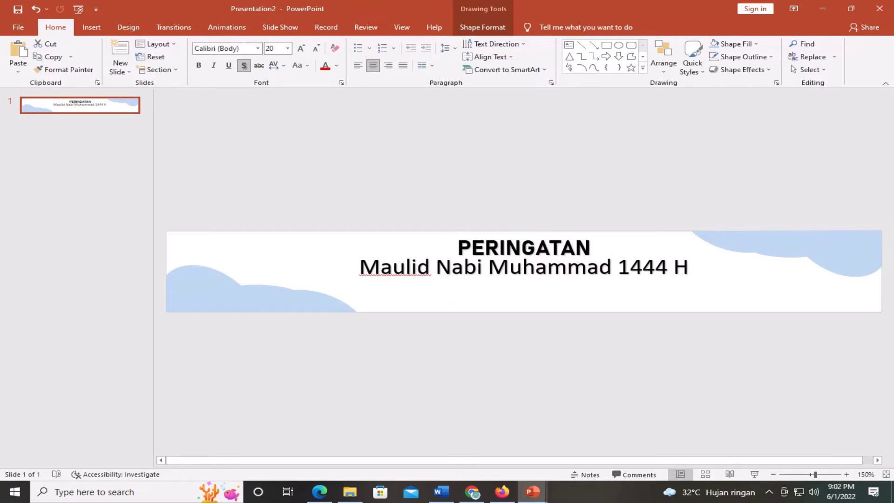
click(689, 266)
drag(689, 266, 359, 267)
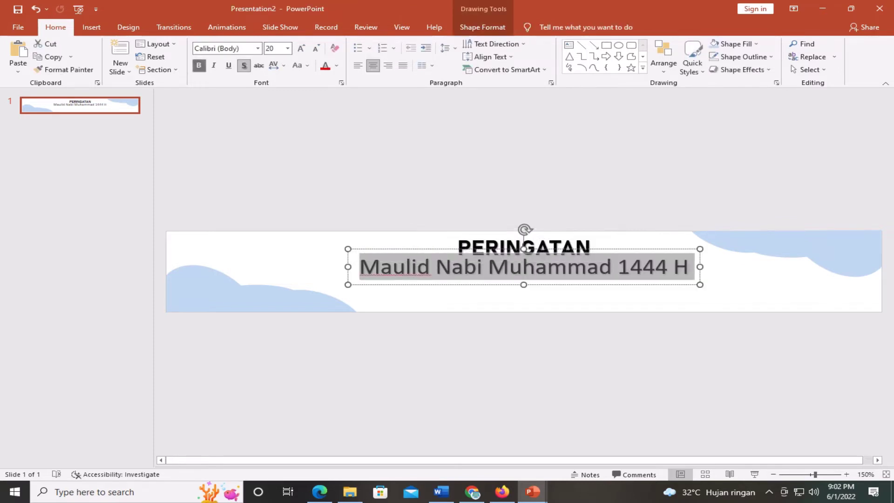
click(199, 66)
key(Escape)
key(Escape)
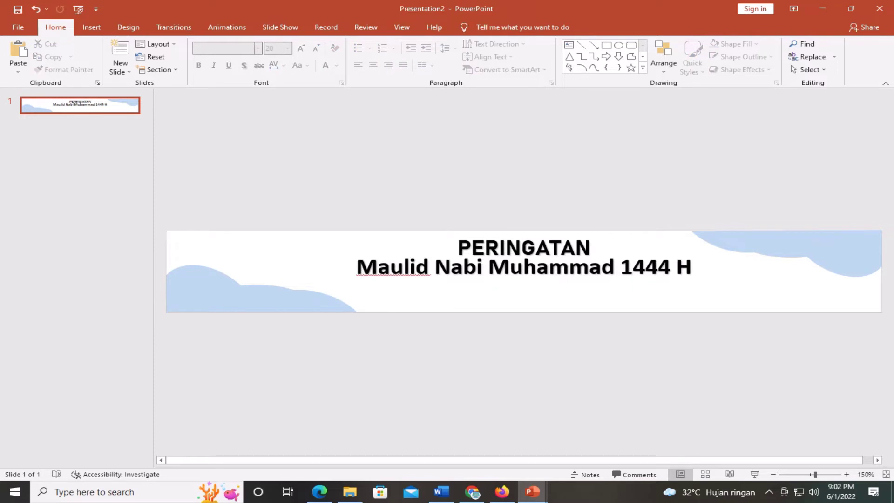
- Set the word PERINGATAN in the Bell MT font
click(524, 247)
double_click(524, 247)
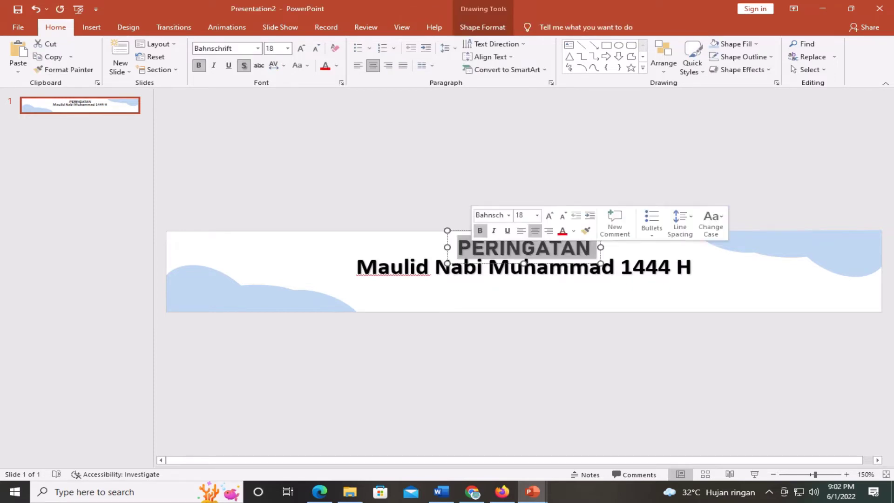
click(257, 48)
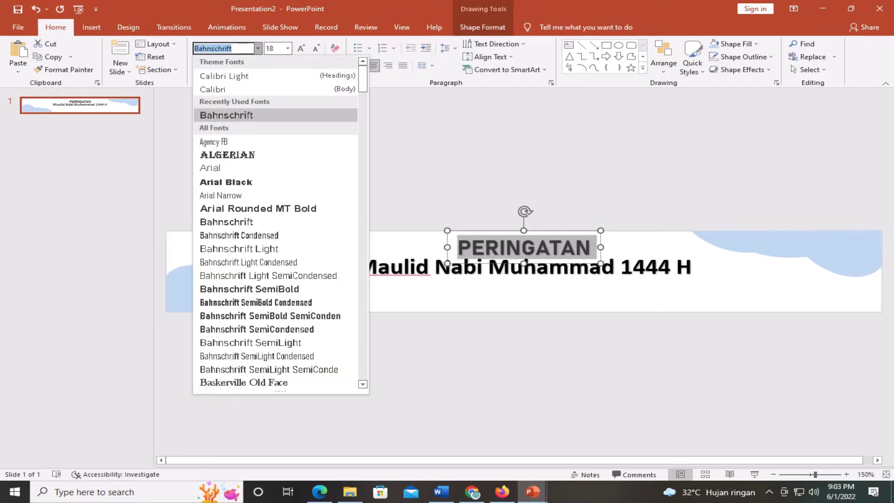
scroll(275, 288, down, 2)
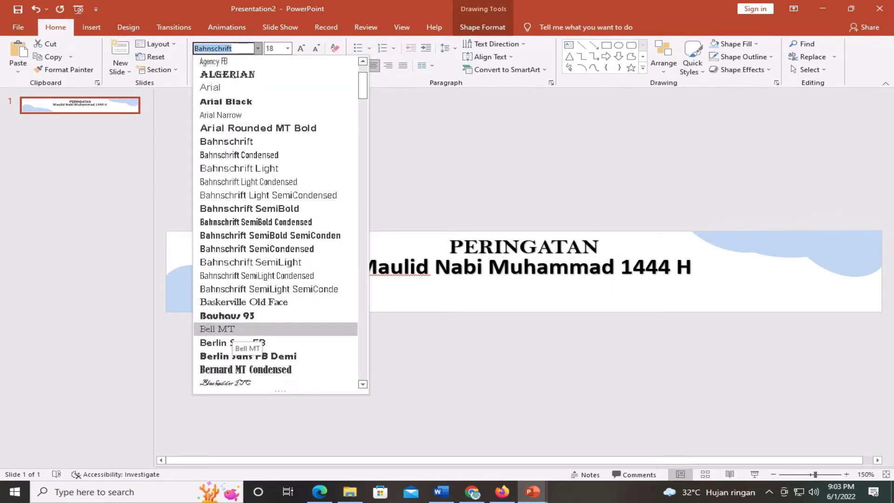
click(228, 329)
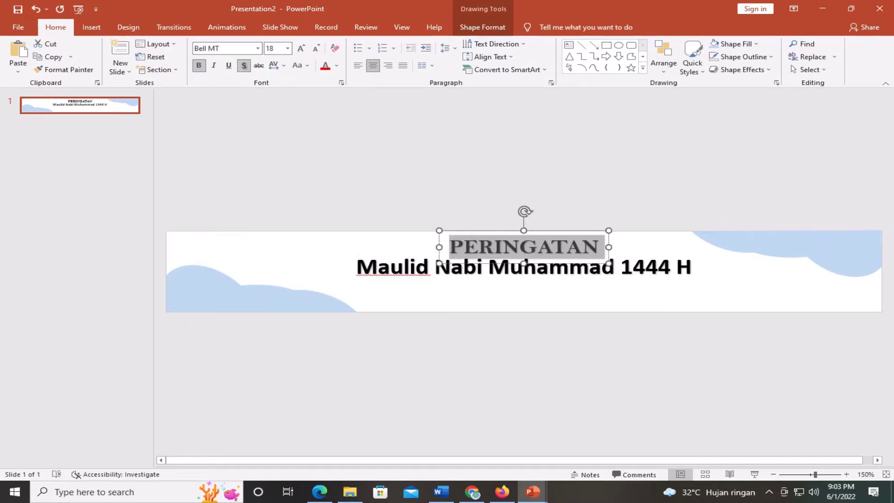
- Colour PERINGATAN and the Maulid Nabi Muhammad 1444 H line dark navy blue
click(482, 27)
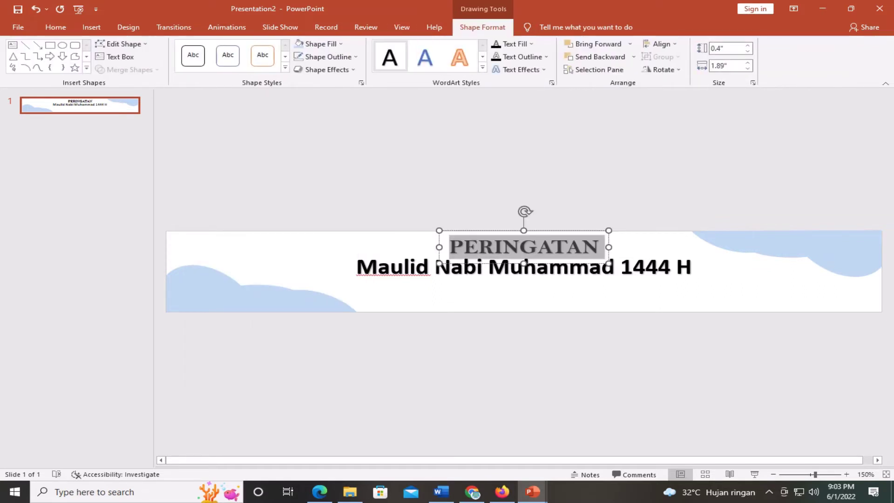
click(531, 44)
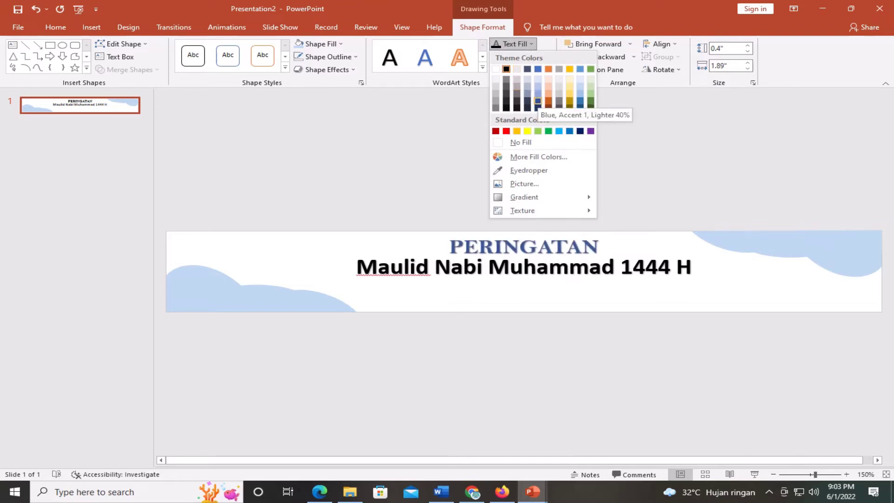
click(538, 101)
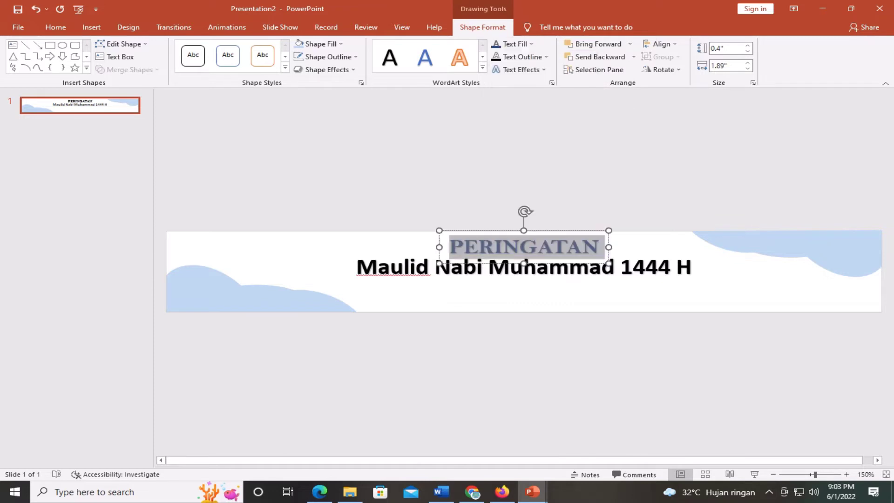
click(568, 267)
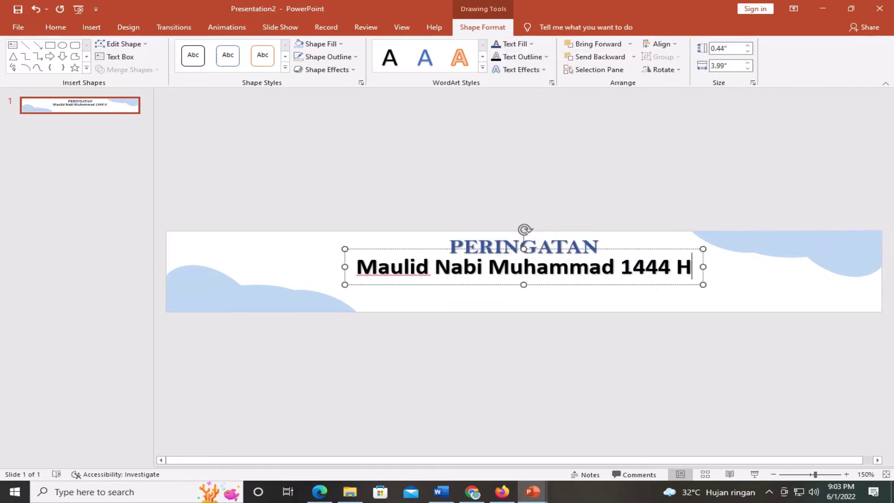
drag(693, 268, 357, 267)
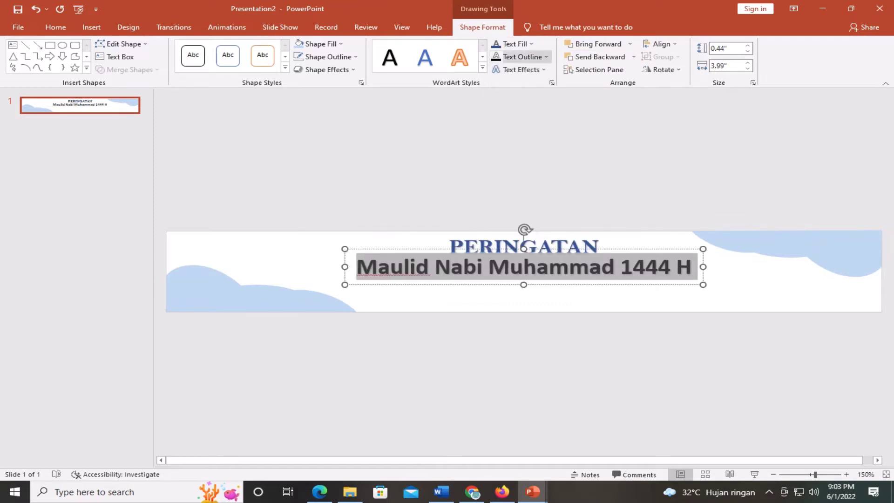
click(512, 44)
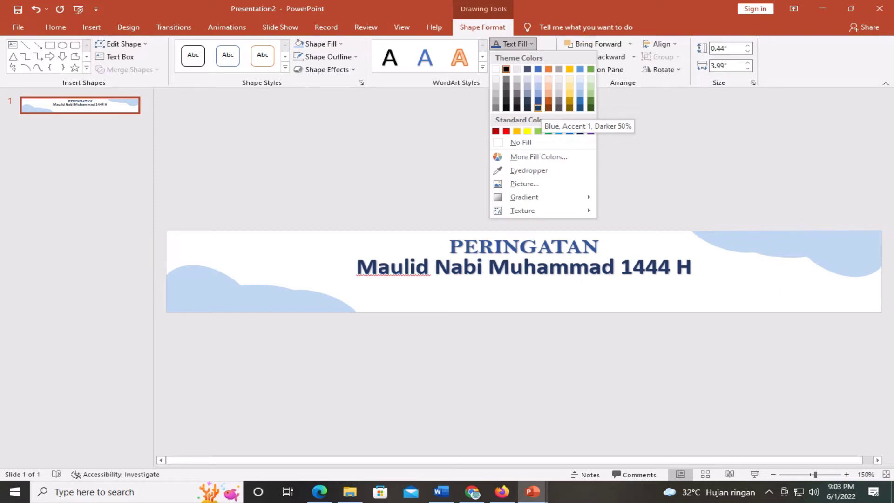
click(538, 108)
key(Escape)
key(Escape)
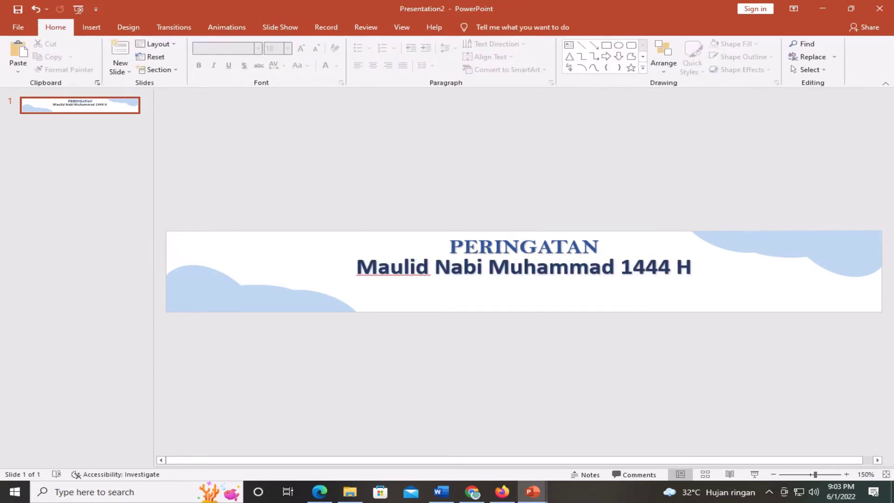
- Draw a thin rectangle bar reaching the slide's bottom-right edge
click(509, 267)
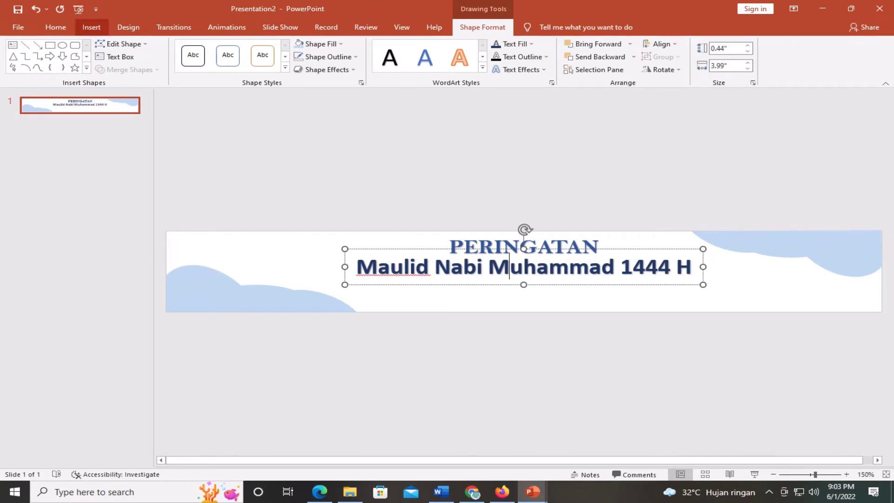
click(92, 27)
click(200, 56)
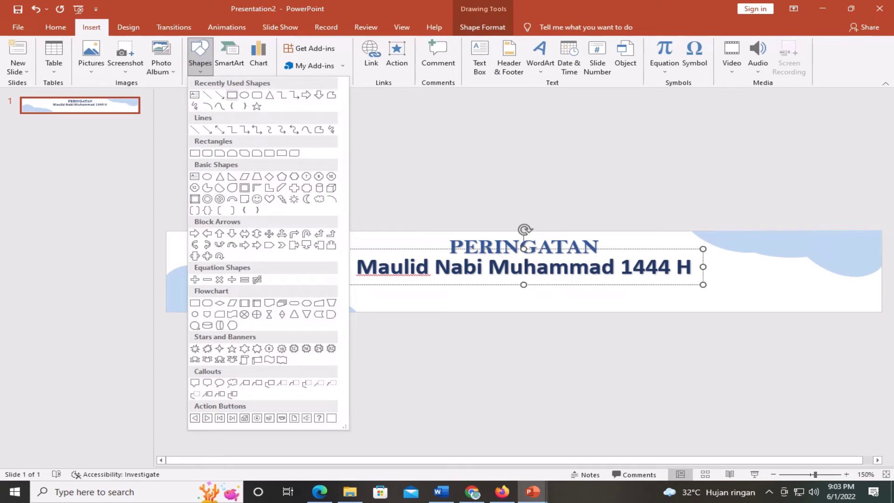
click(232, 95)
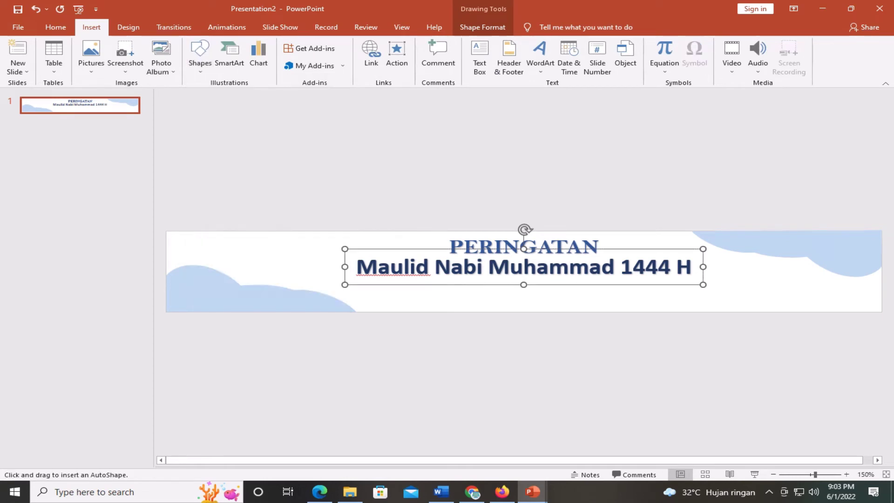
drag(696, 302, 860, 312)
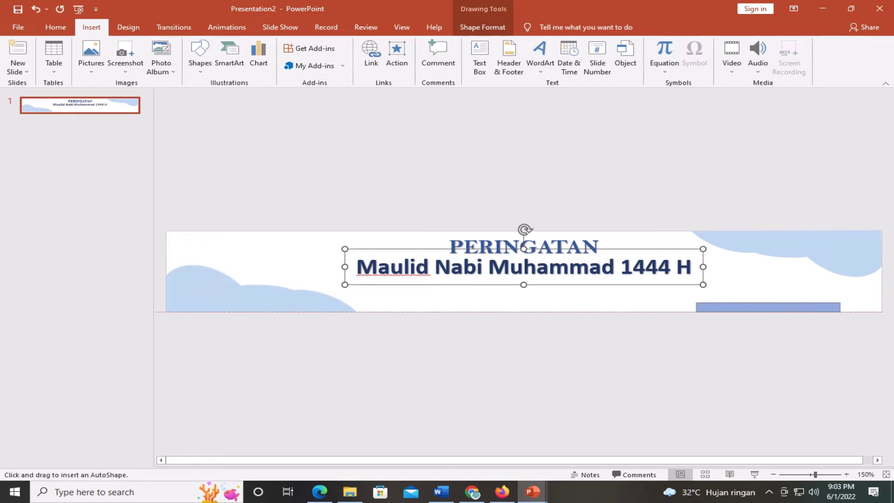
drag(859, 312, 882, 312)
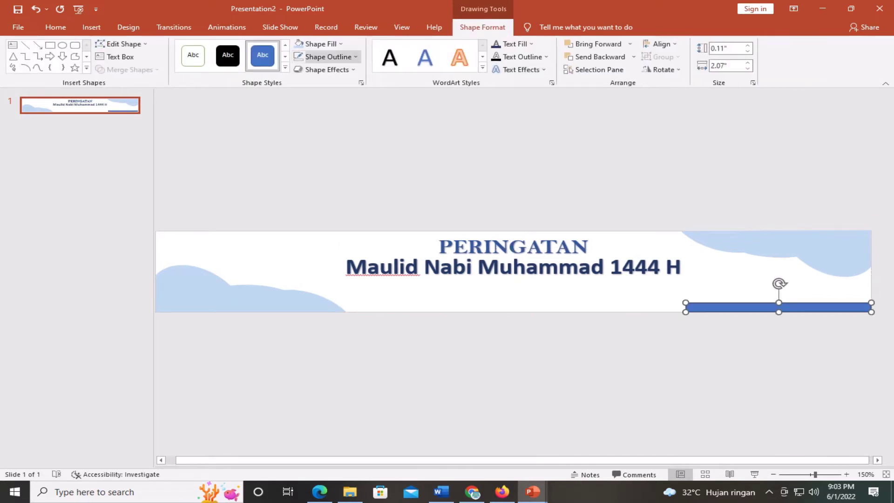
- Give the bar no outline and a dark navy blue fill
click(326, 57)
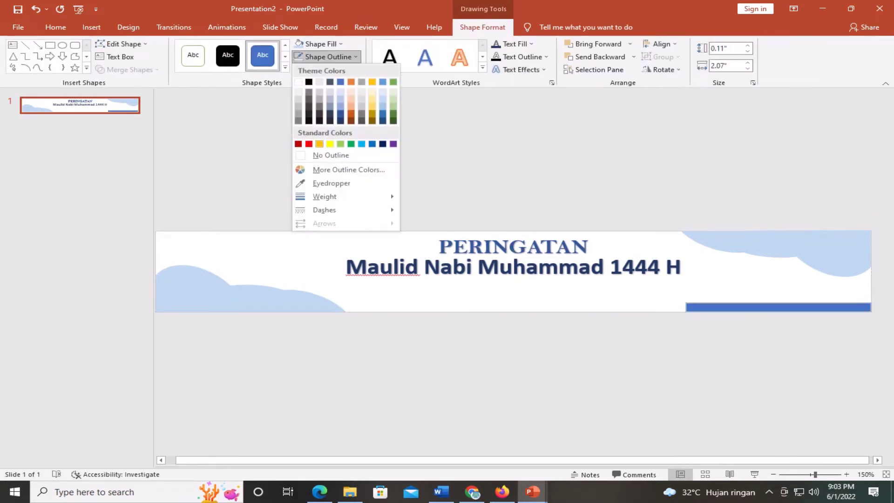
click(319, 153)
click(321, 44)
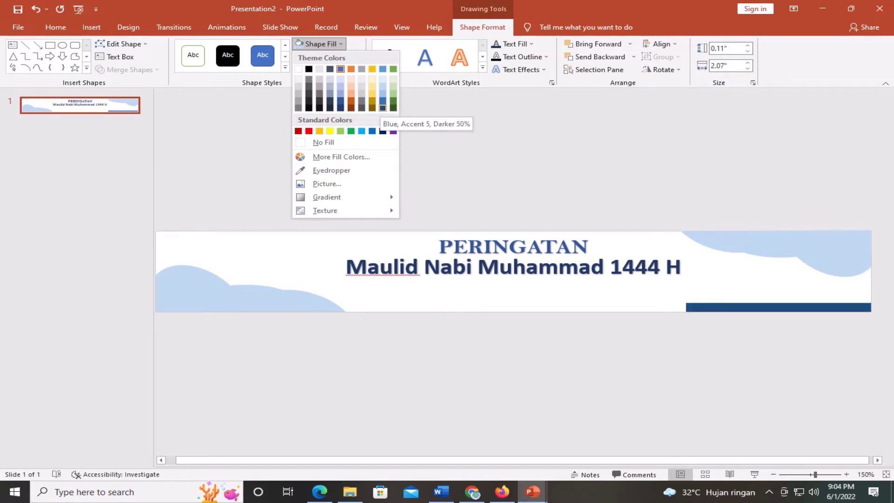
click(382, 107)
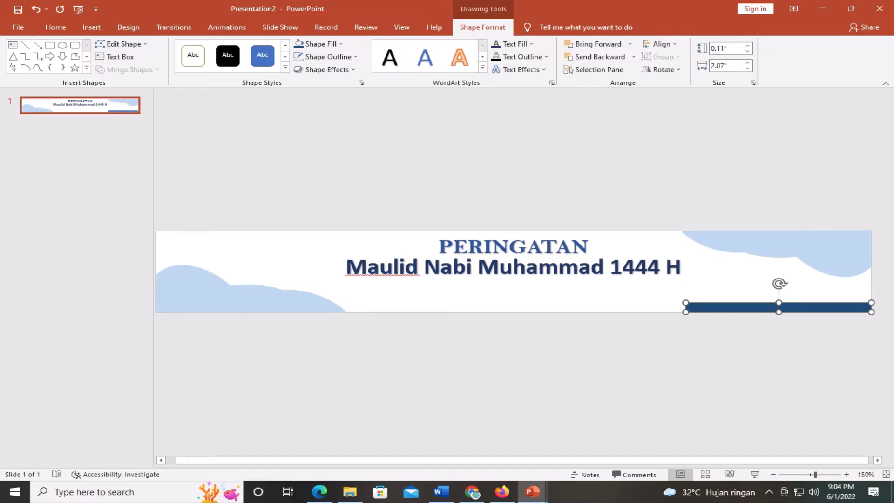
- Duplicate the navy bar, make the copy taller and rotate it diagonally
key(ctrl+d)
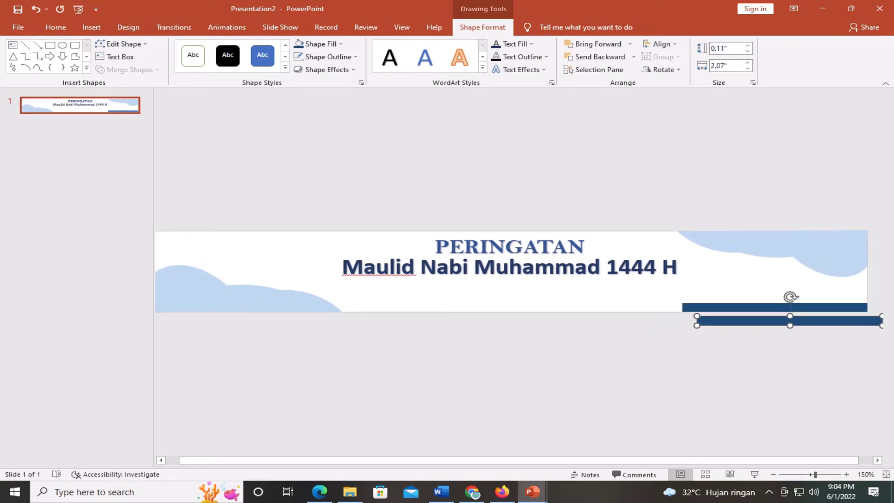
drag(790, 320, 686, 333)
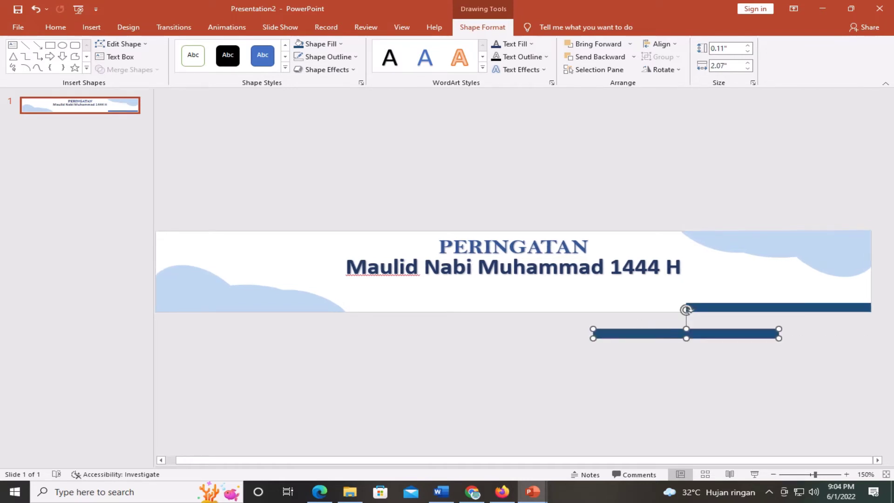
drag(686, 338, 686, 353)
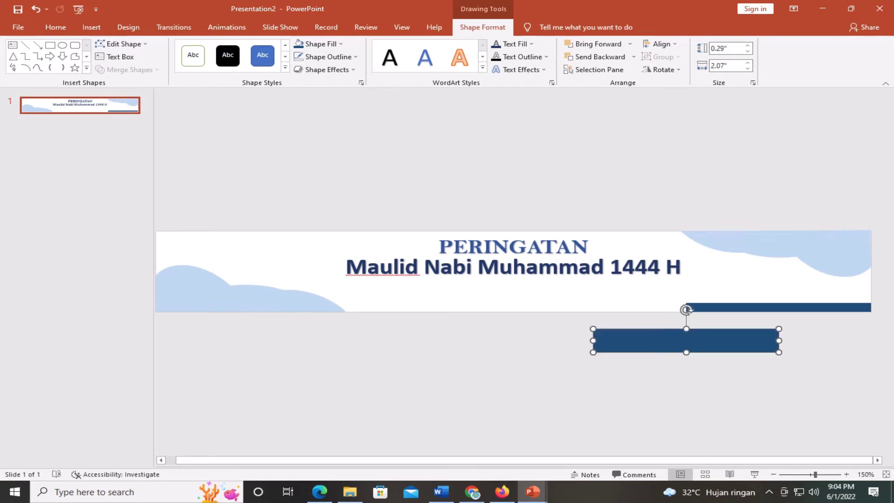
mouse_move(685, 310)
mouse_down()
mouse_move(658, 322)
mouse_move(666, 367)
mouse_move(648, 349)
mouse_up()
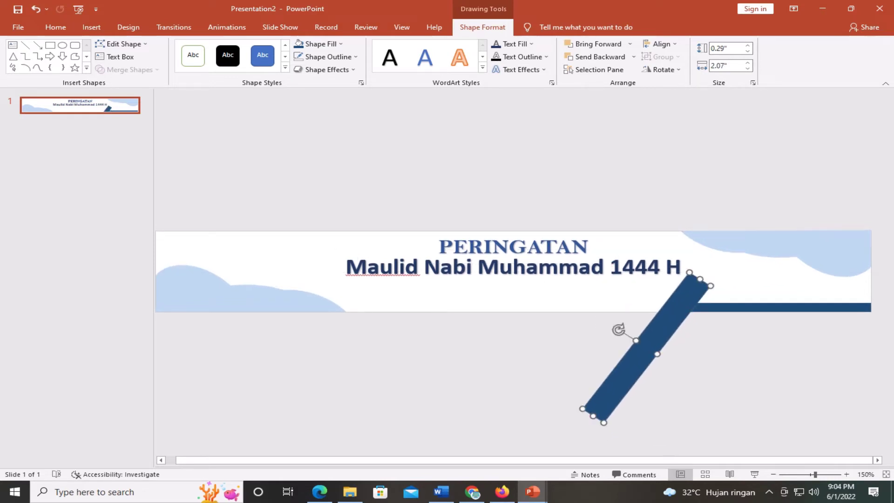
- Subtract the diagonal copy from the horizontal bar, leaving a slanted left end
shift+click(782, 307)
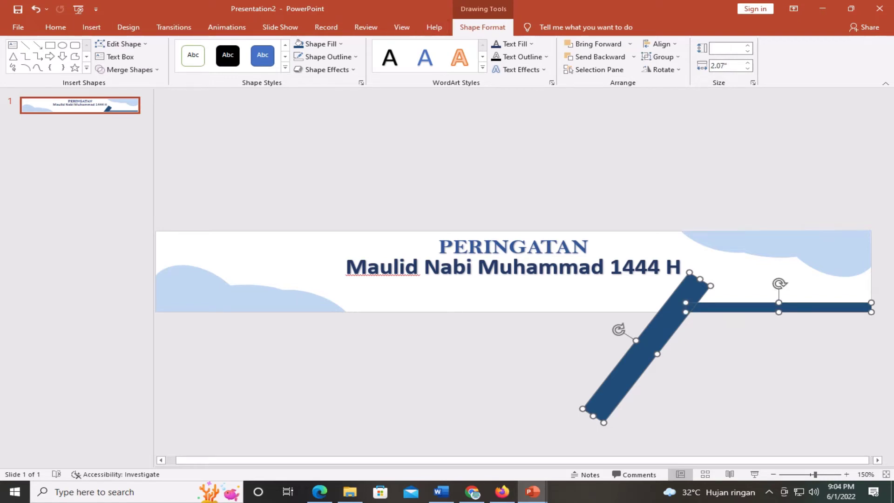
click(128, 70)
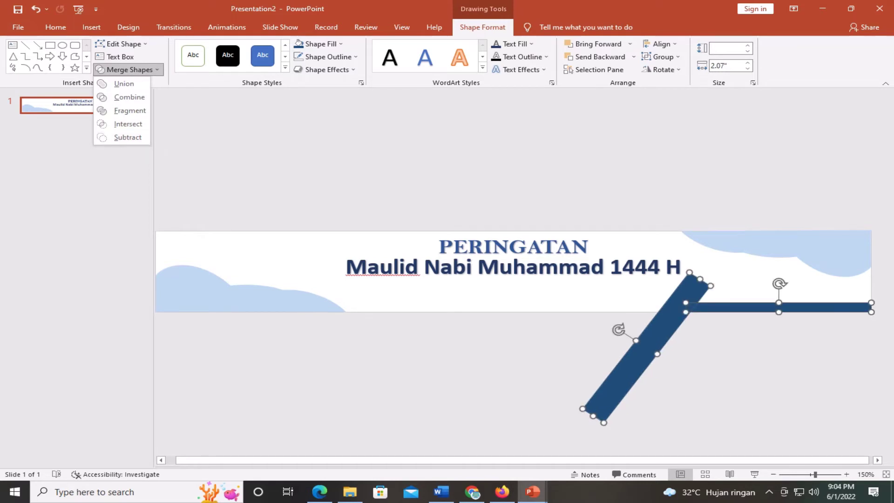
key(Escape)
key(Escape)
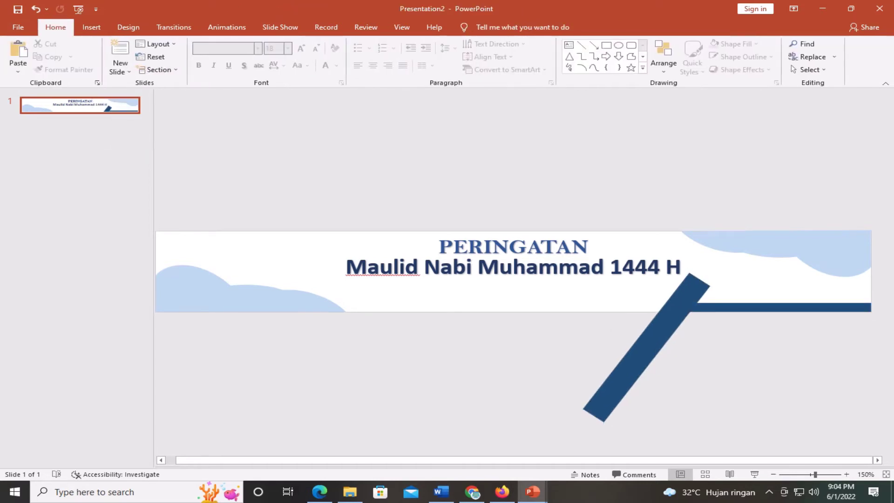
click(791, 308)
shift+click(645, 348)
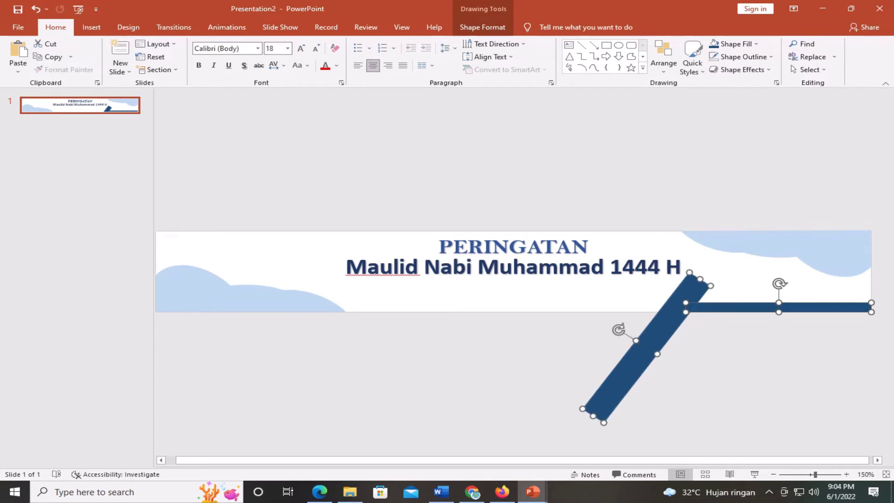
click(483, 27)
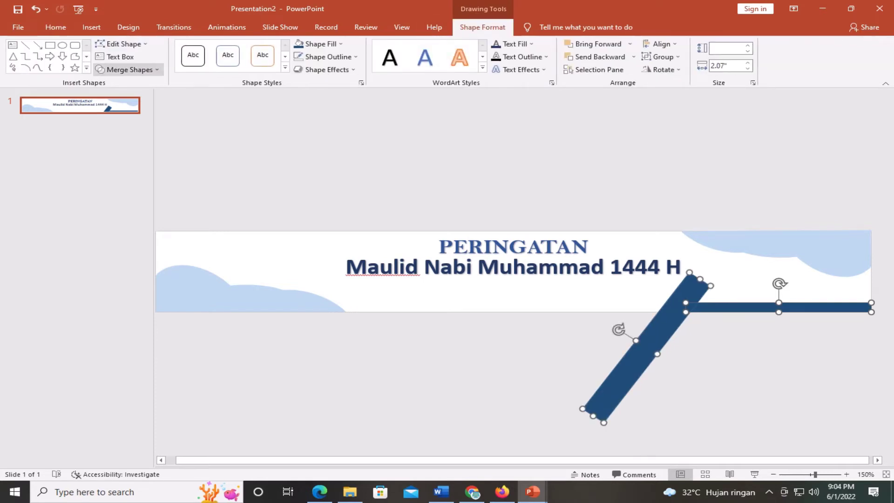
click(128, 69)
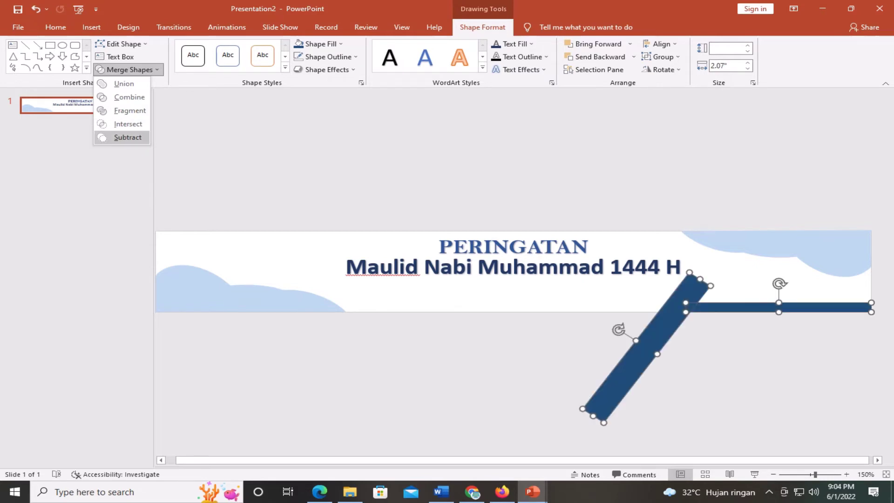
click(122, 138)
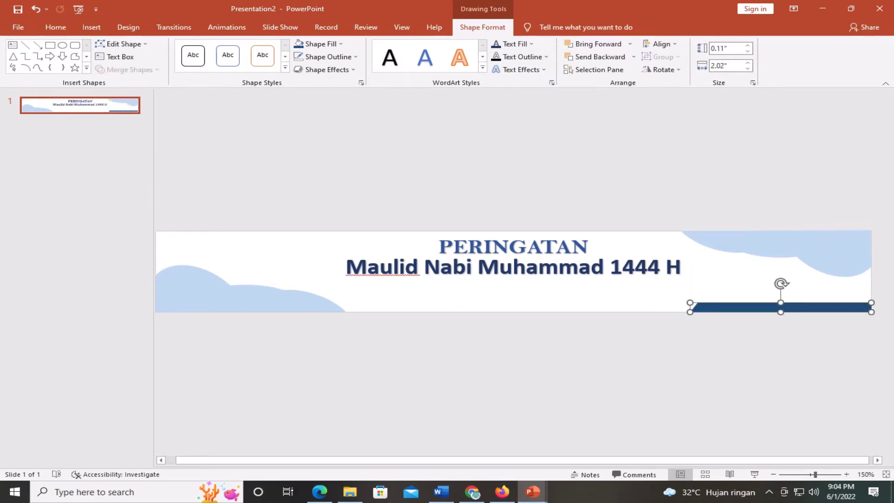
key(Escape)
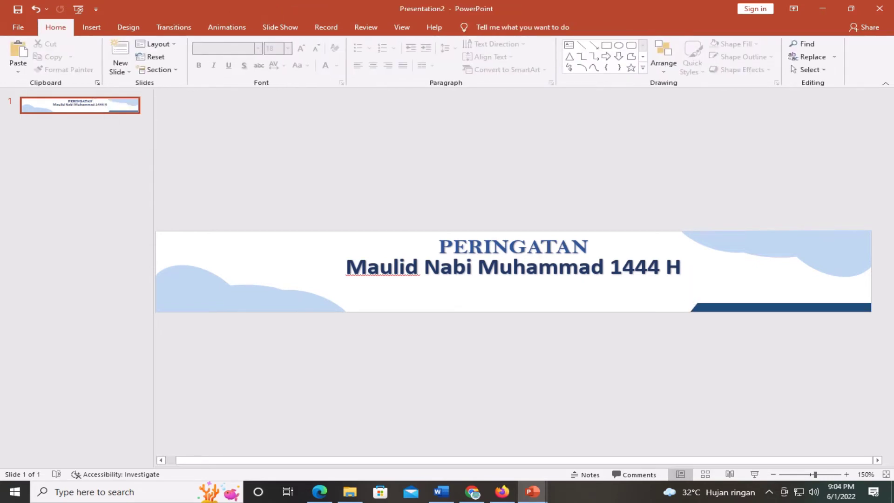
click(781, 307)
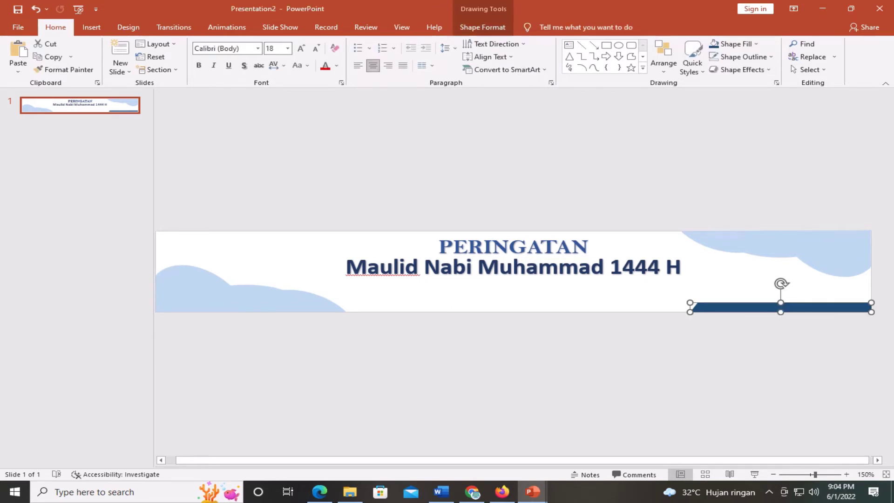
- Insert first-style WordArt reading 'Bukit Mulia, 3 November 2022' and select the text
key(alt+n)
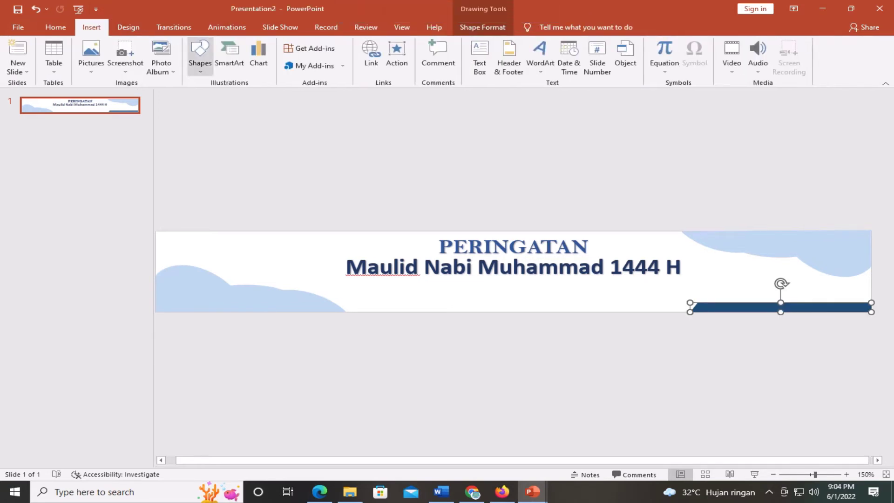
click(540, 56)
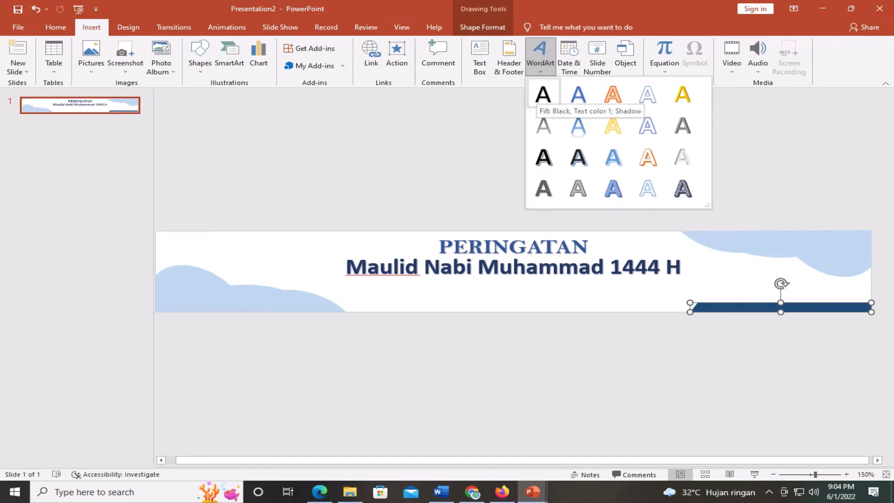
key(Return)
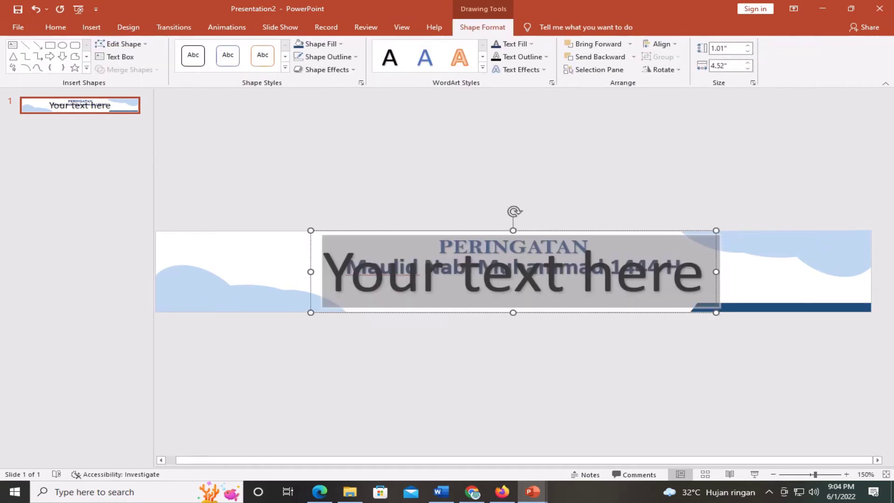
click(704, 271)
key(BackSpace)
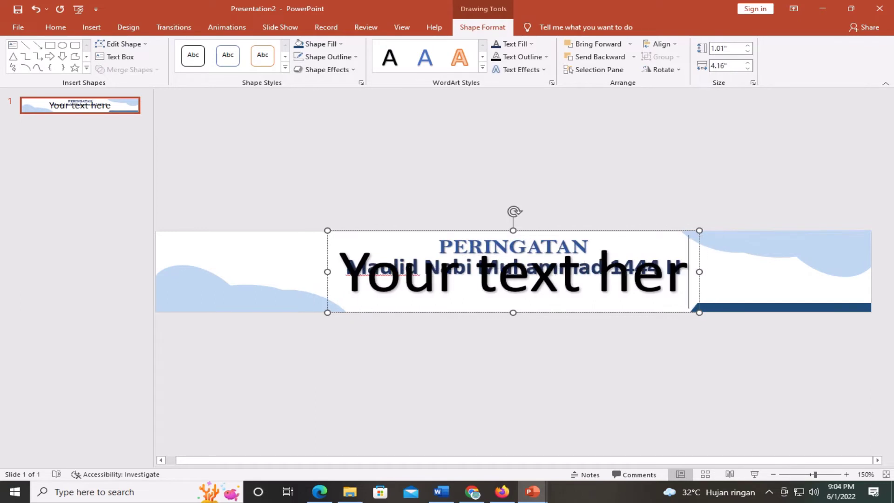
key(BackSpace)
key(BackSpace)
key(BackSpace)
key(BackSpace)
key(BackSpace)
key(BackSpace)
key(BackSpace)
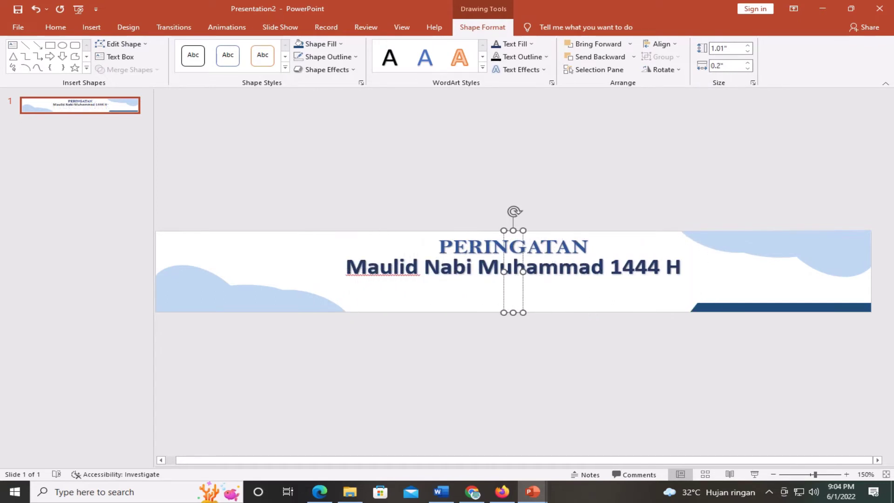
text(Bukit)
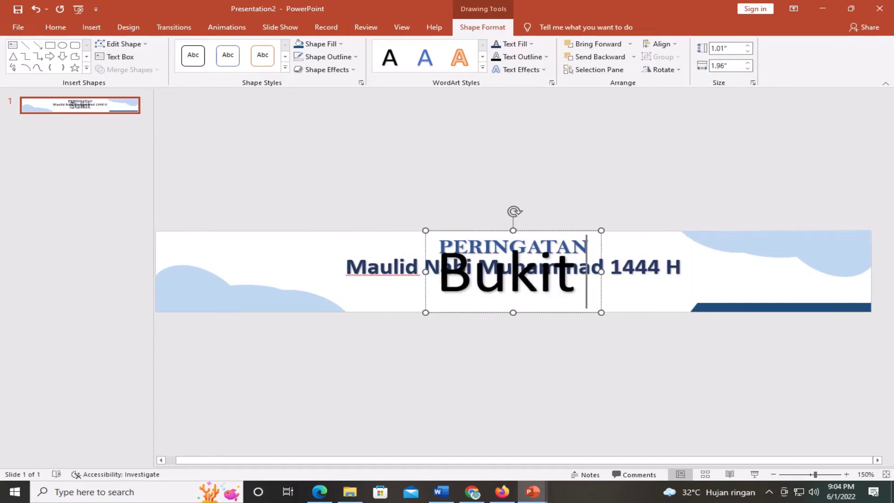
text( Mu)
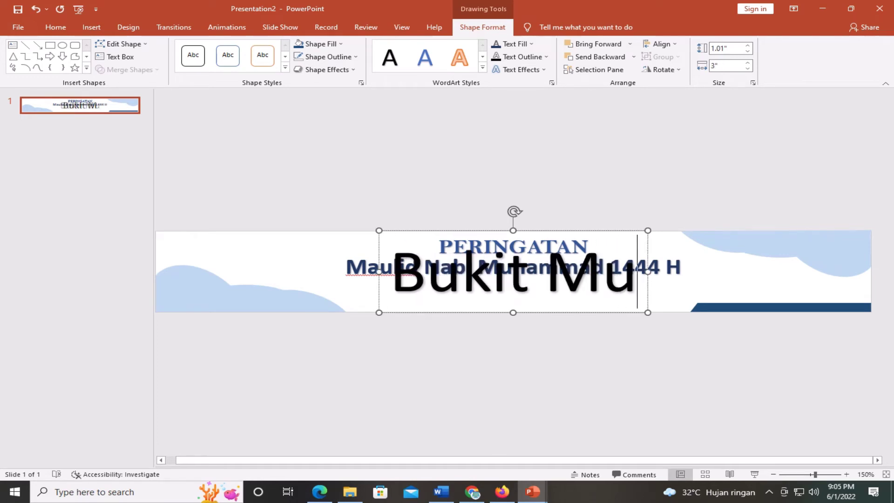
text(lia)
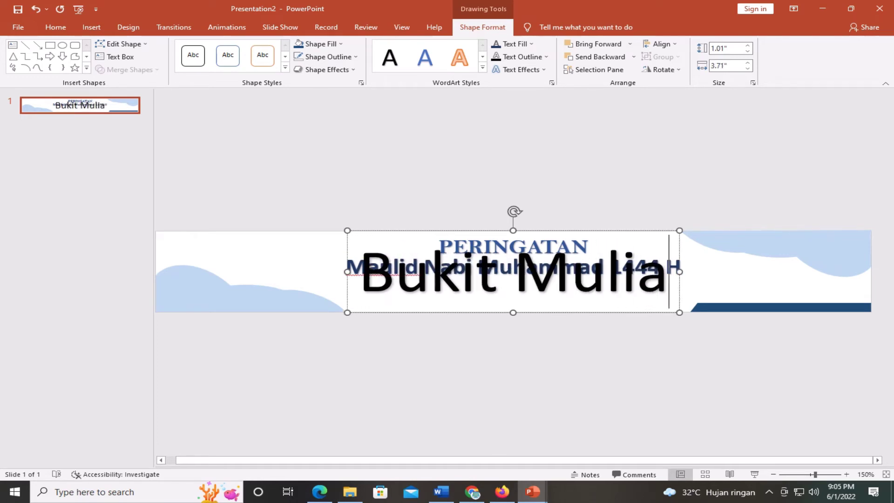
text(, )
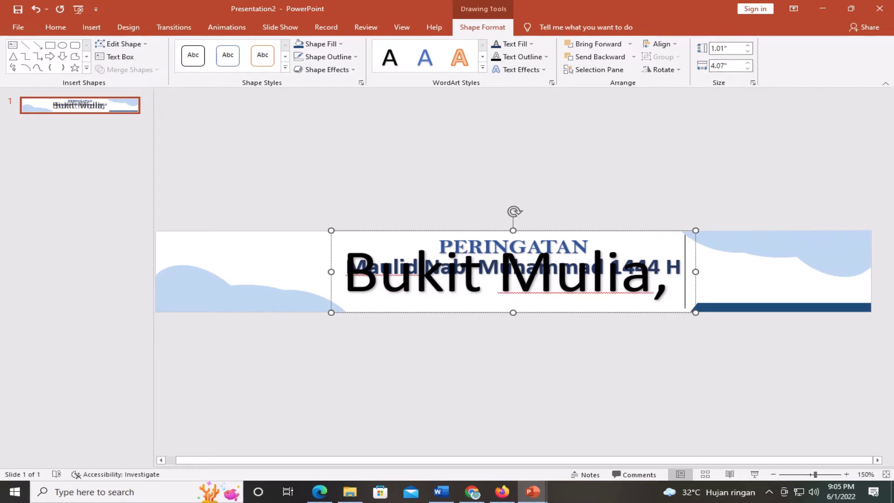
text(3)
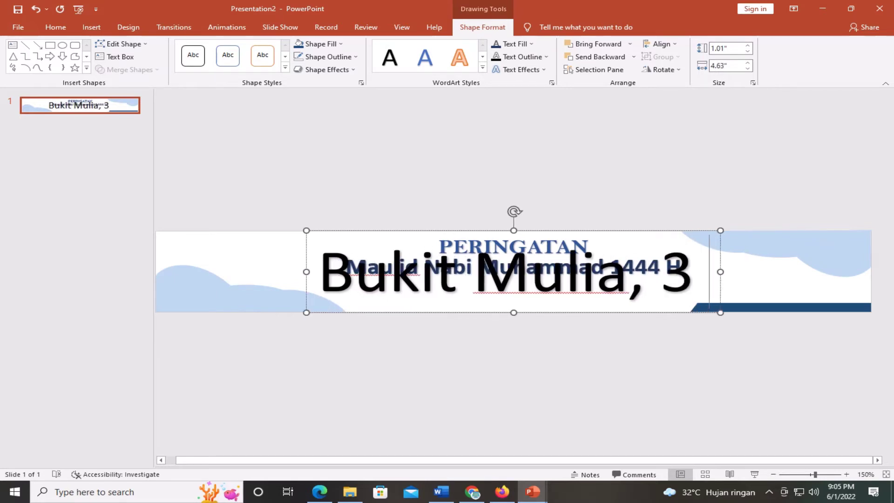
text( Novem)
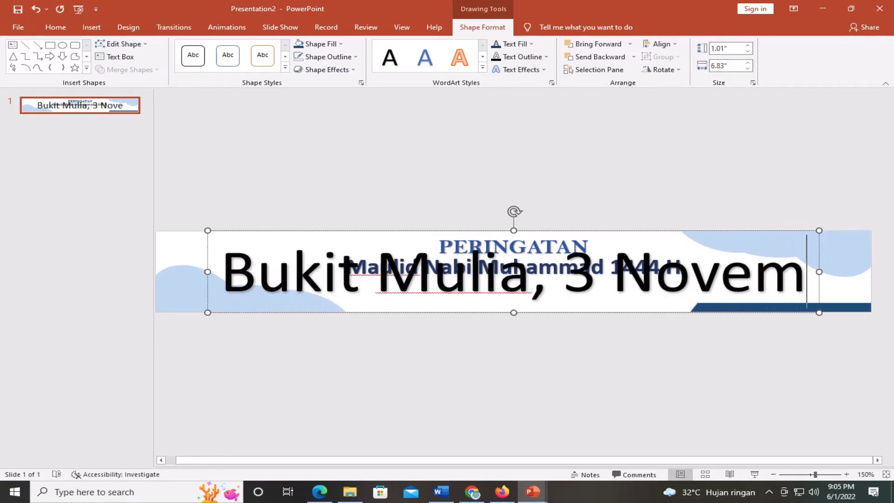
text(ber 20)
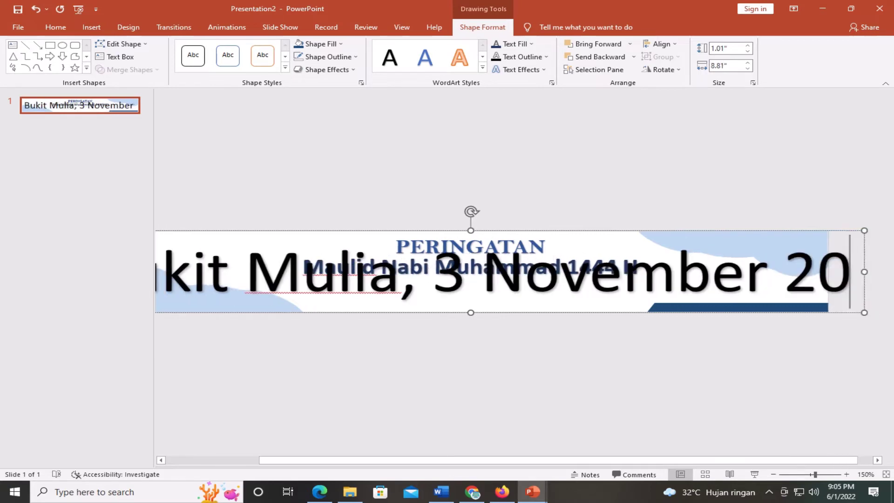
text(22)
key(shift+Left)
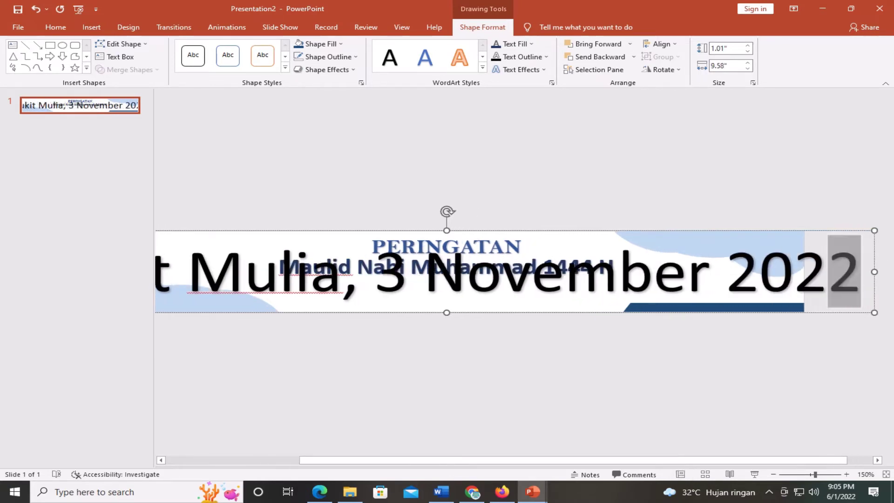
key(shift+Left)
key(shift+Left)
key(shift+Left)
key(shift+Left)
key(shift+Left)
key(shift+Left)
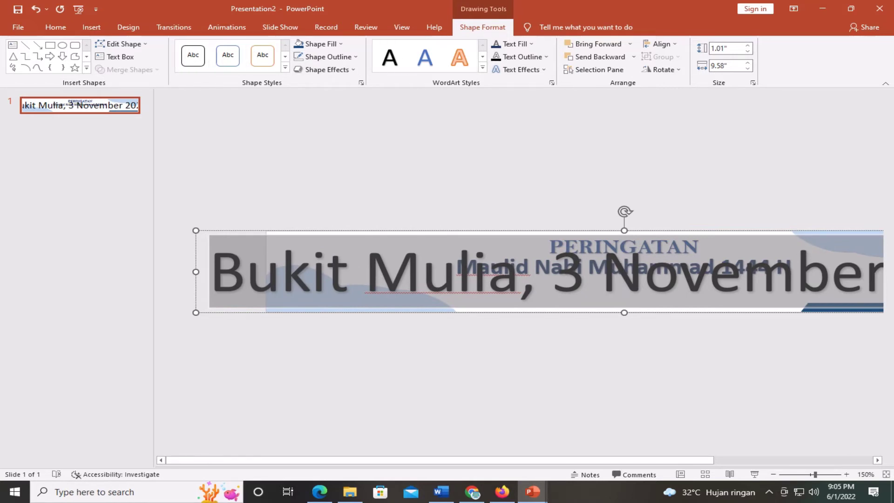
- Shrink the date text to 14 pt and drag it onto the bottom-right navy band
click(56, 27)
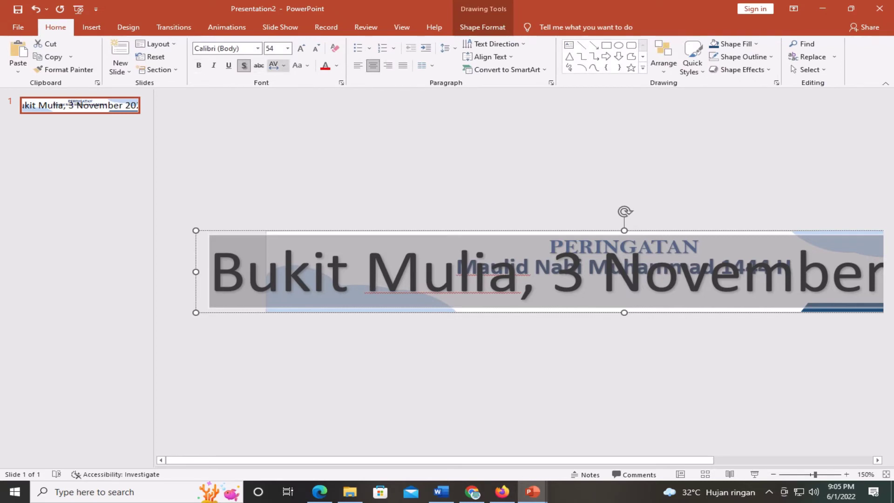
click(317, 48)
click(316, 48)
click(316, 48)
click(316, 48)
click(316, 48)
click(316, 48)
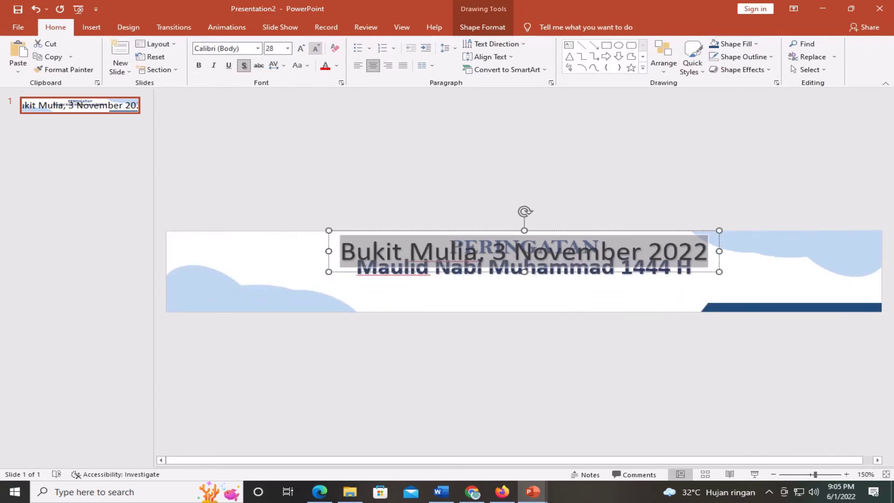
click(316, 48)
click(317, 48)
click(316, 48)
click(316, 48)
click(316, 48)
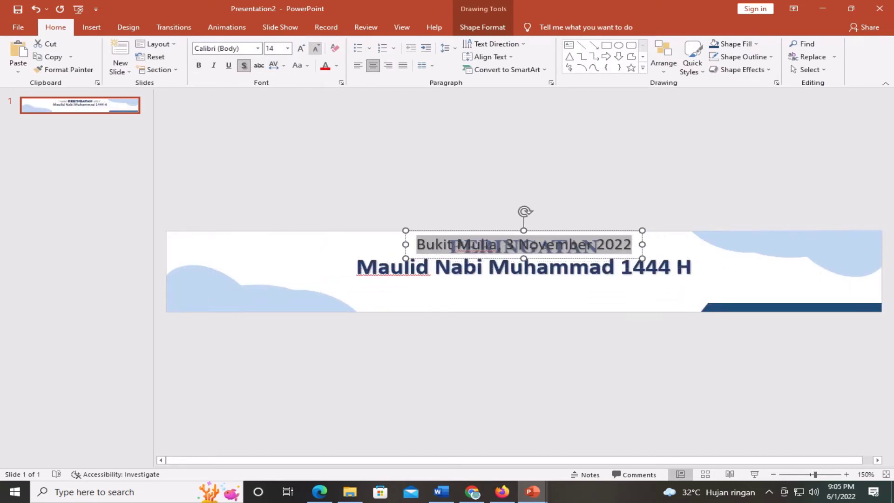
click(316, 48)
click(316, 48)
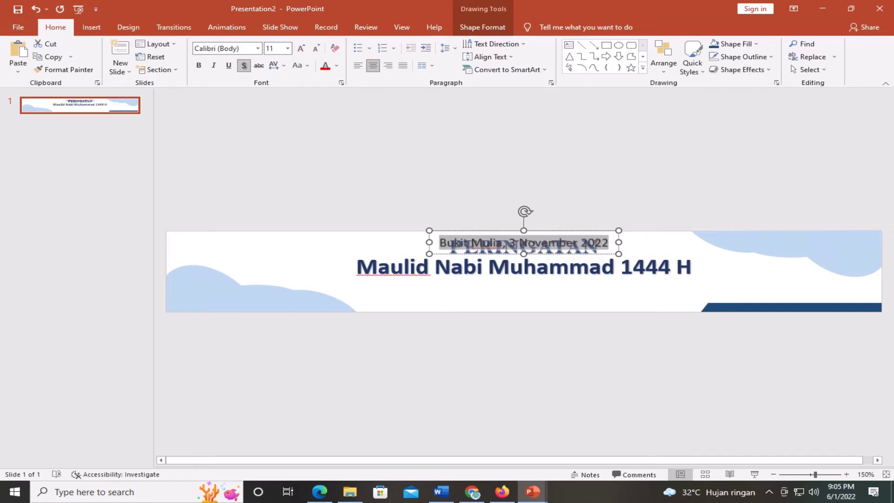
drag(524, 242, 786, 307)
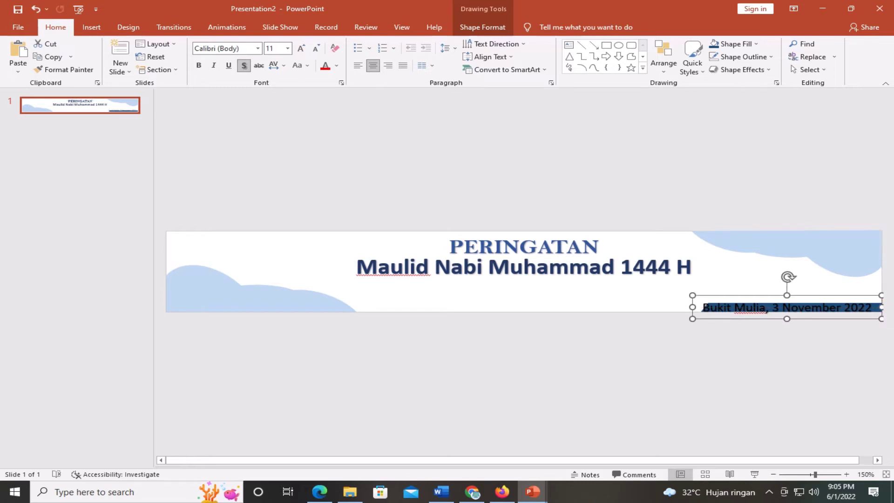
click(483, 27)
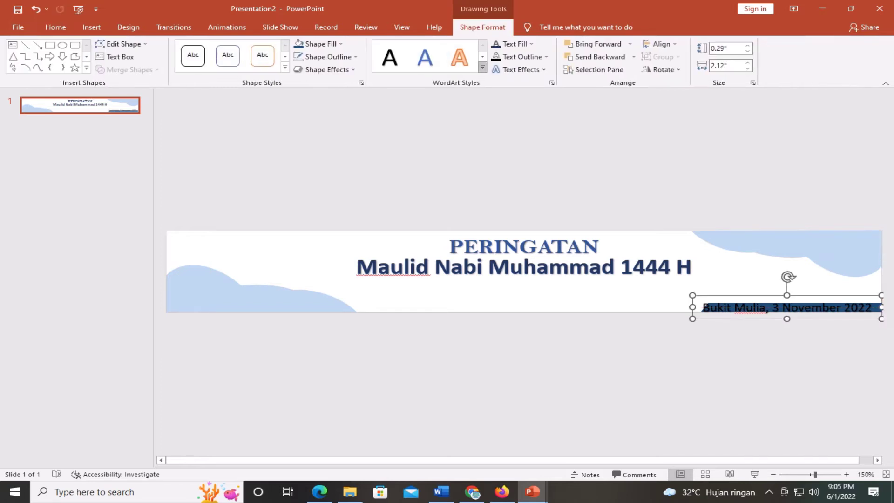
- Colour the date text light gray and shrink it to 8 pt
click(531, 44)
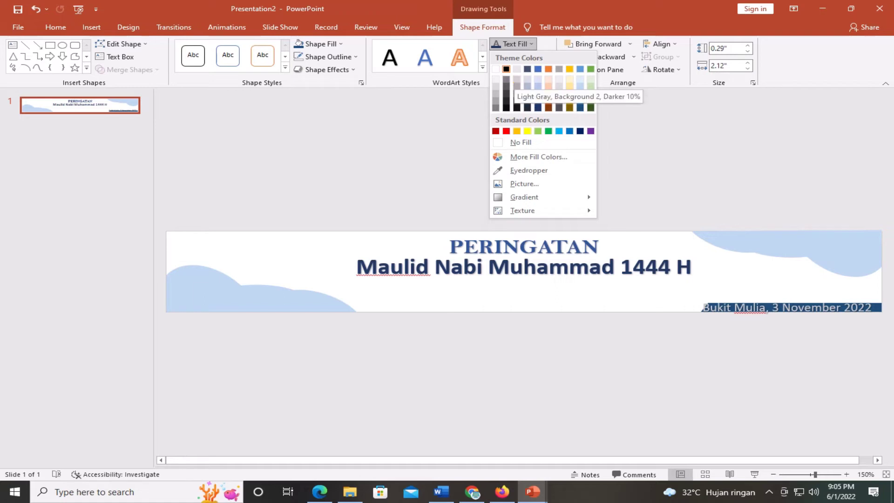
click(517, 80)
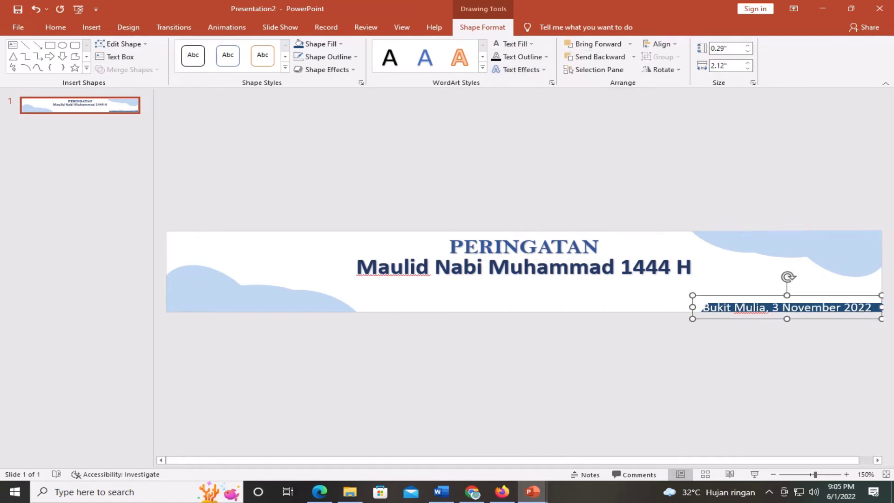
click(55, 27)
click(316, 48)
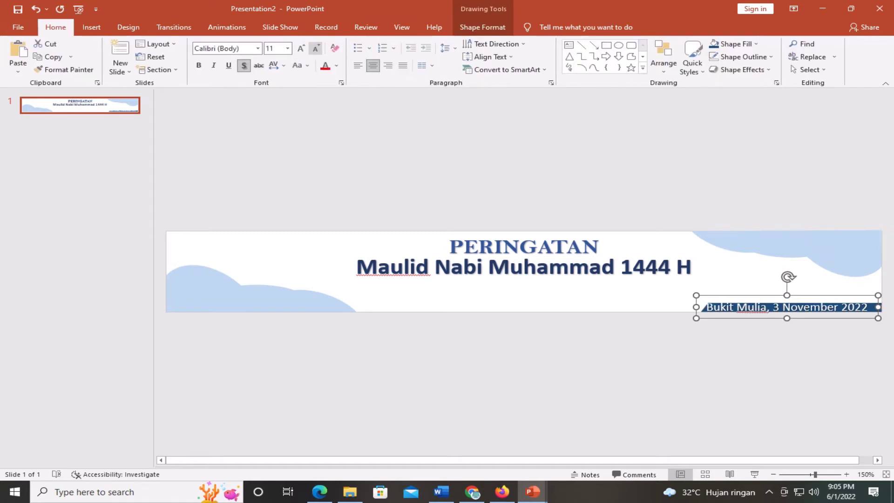
click(316, 48)
click(316, 48)
click(315, 48)
click(315, 48)
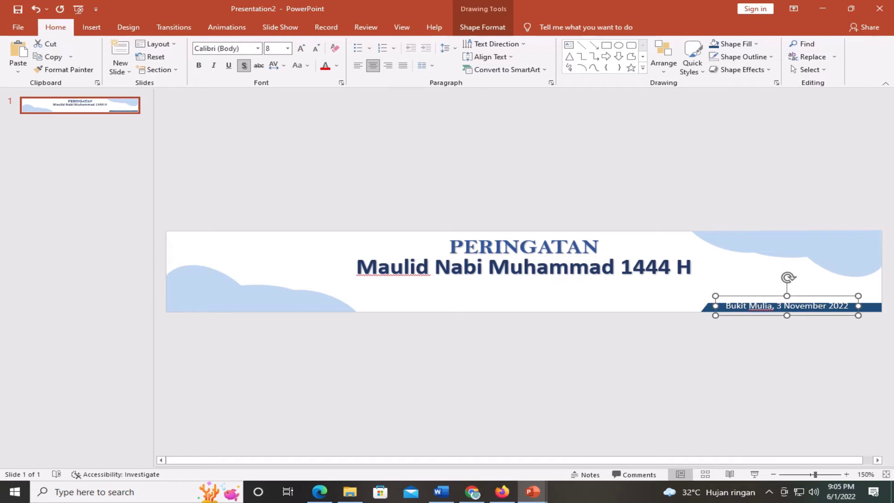
- Nudge the date box down and right so it sits inside the navy band
key(Down)
key(Right)
key(Right)
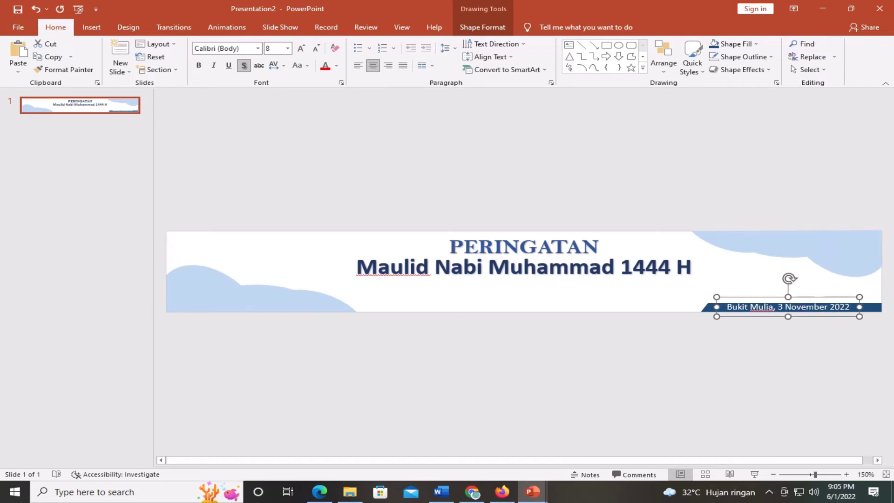
key(Right)
key(Right)
key(Right)
key(Right)
key(Right)
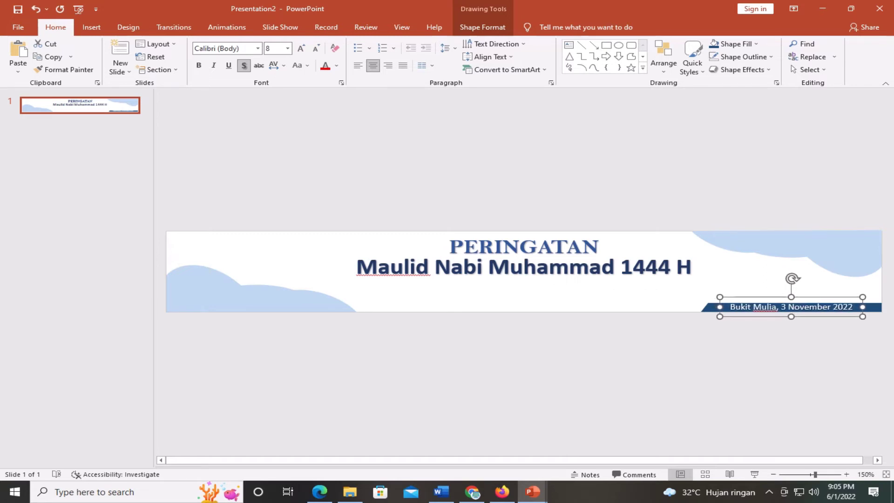
key(Right)
key(Escape)
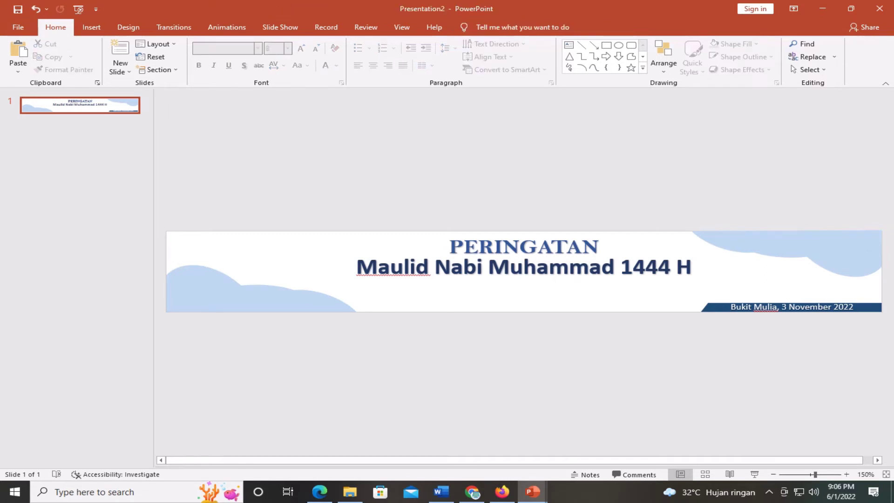
- Reduce the PERINGATAN heading's font size by two steps
click(566, 246)
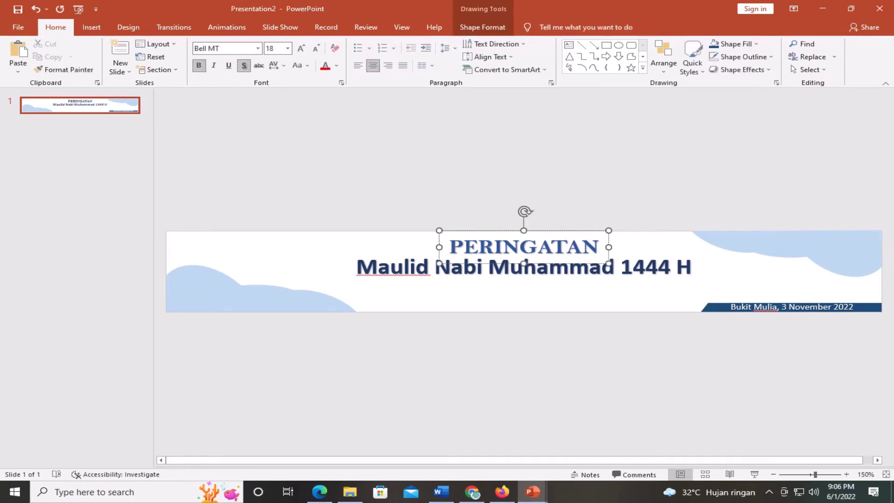
drag(601, 246, 449, 247)
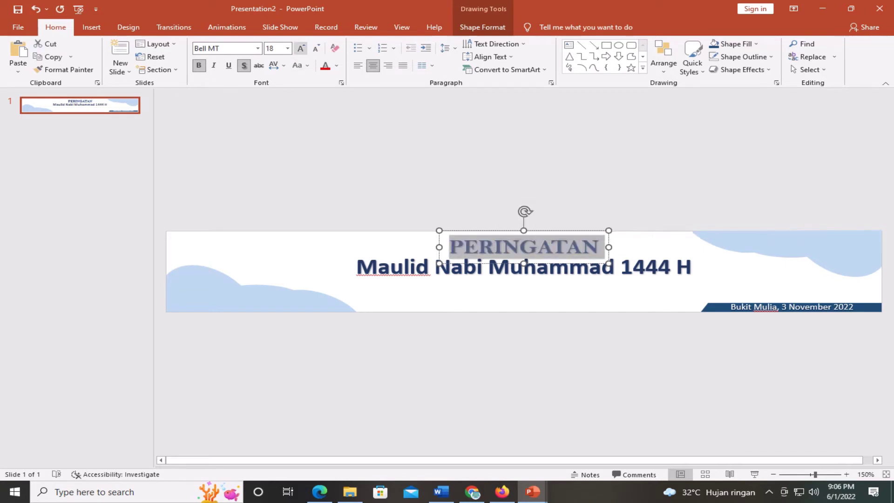
click(315, 48)
click(315, 48)
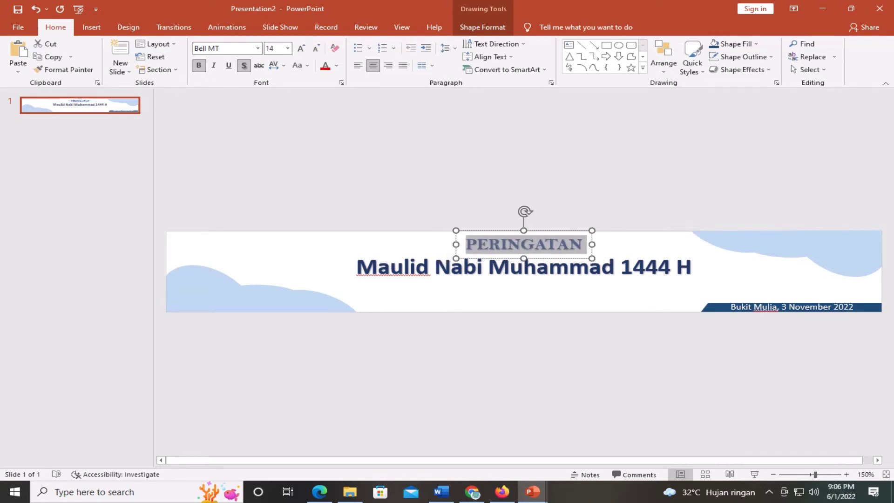
- Shrink the Maulid line to 10.5 pt and move its box up slightly
click(693, 267)
drag(693, 267, 356, 267)
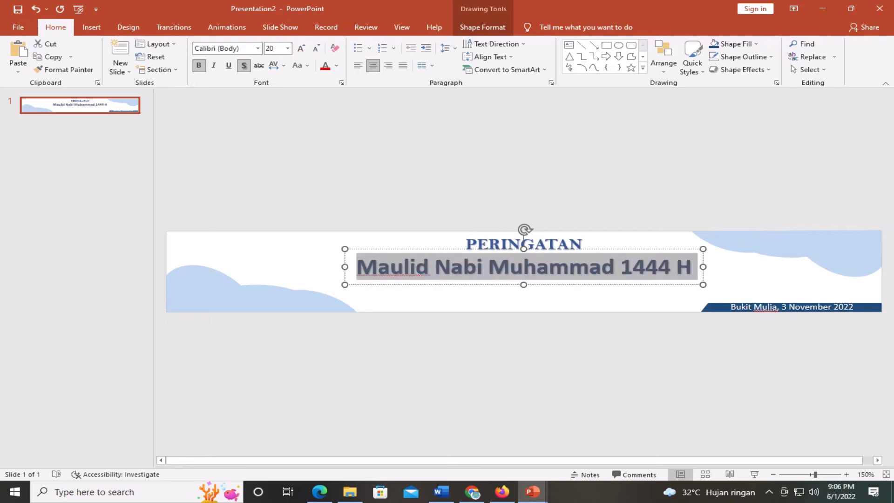
click(315, 48)
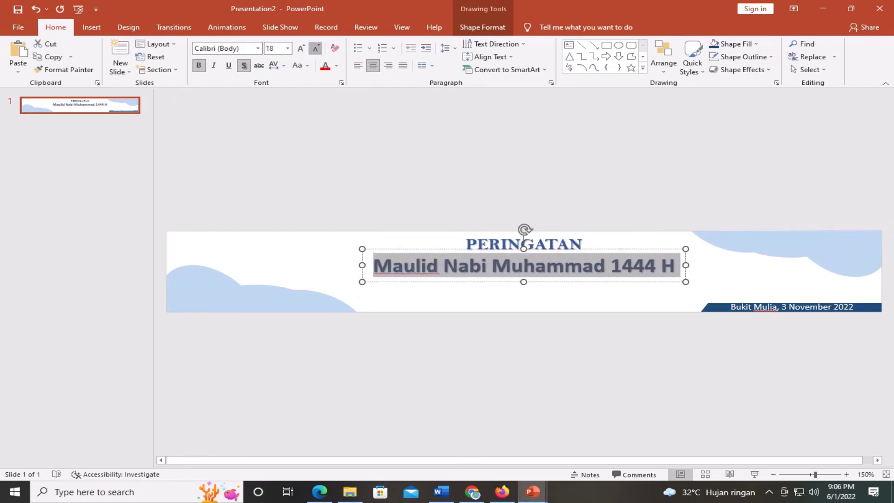
click(316, 48)
click(315, 48)
click(315, 48)
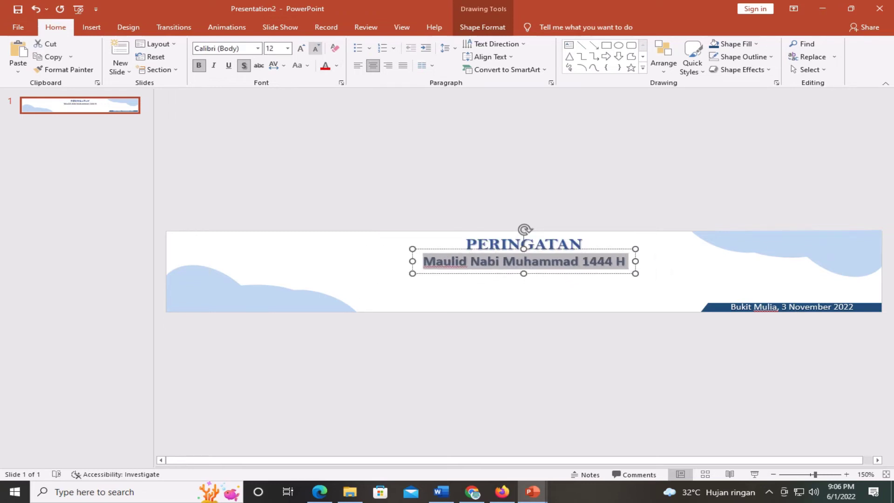
click(315, 48)
click(315, 48)
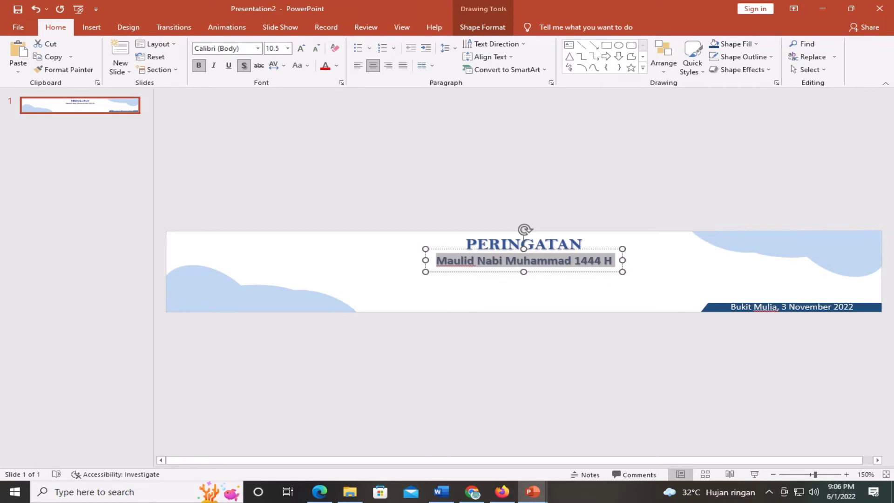
key(Escape)
key(Escape)
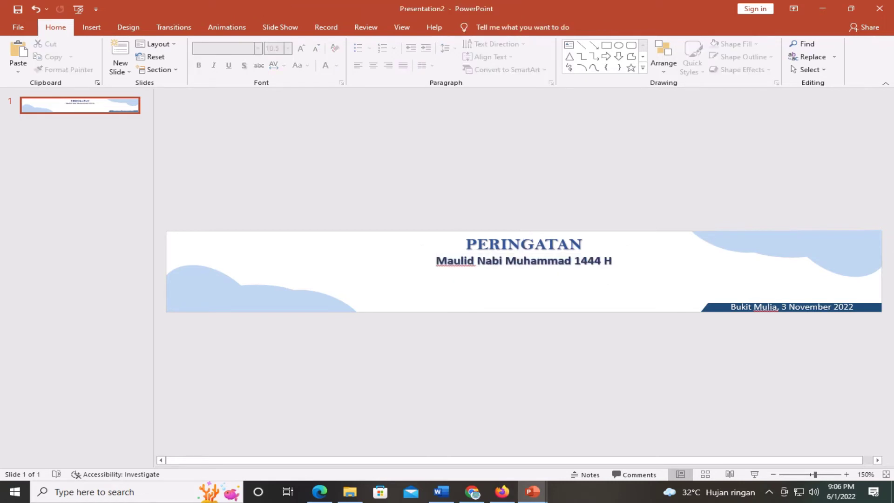
click(572, 261)
drag(475, 271, 475, 269)
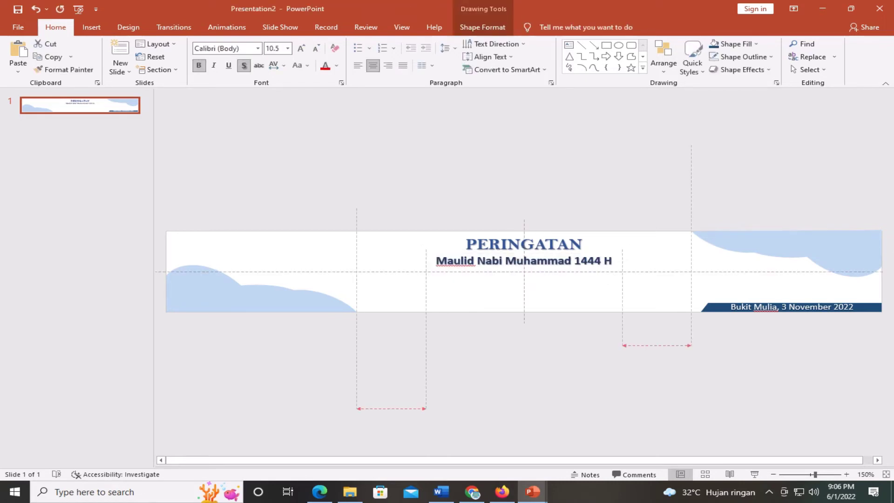
key(Escape)
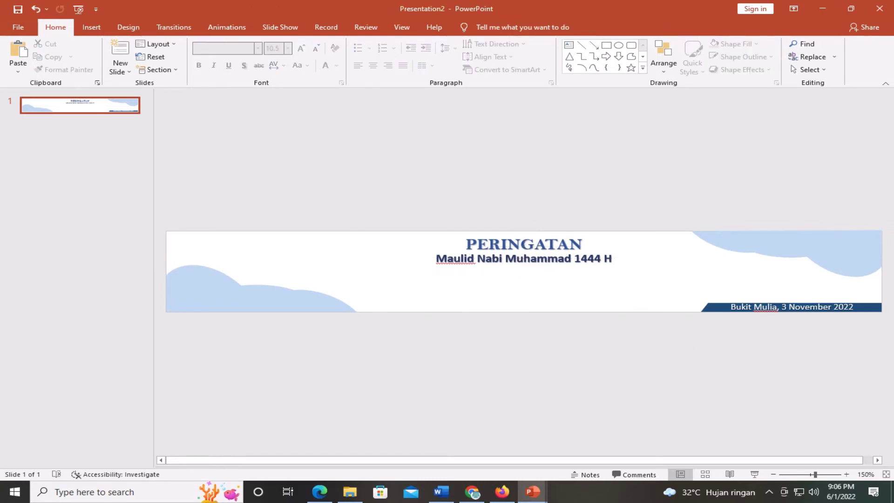
- Shrink PERINGATAN to 12 pt and the Maulid line to 10 pt, nudging it upward
click(582, 244)
key(ctrl+a)
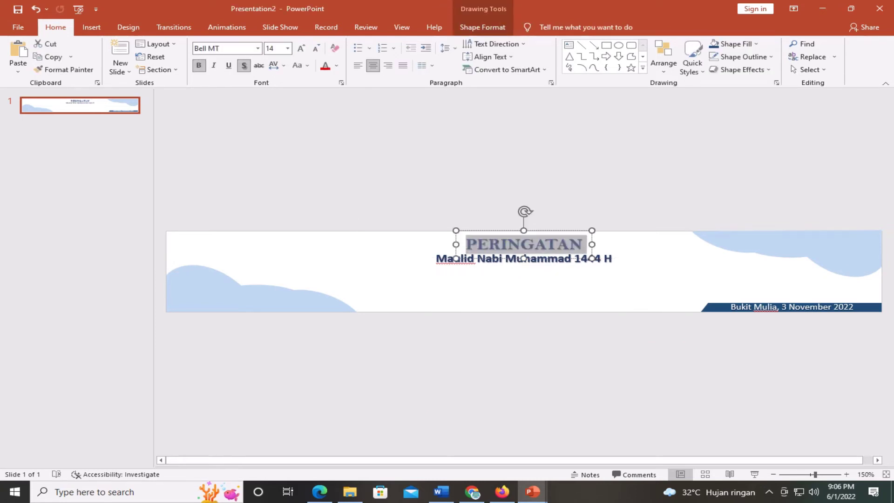
click(317, 49)
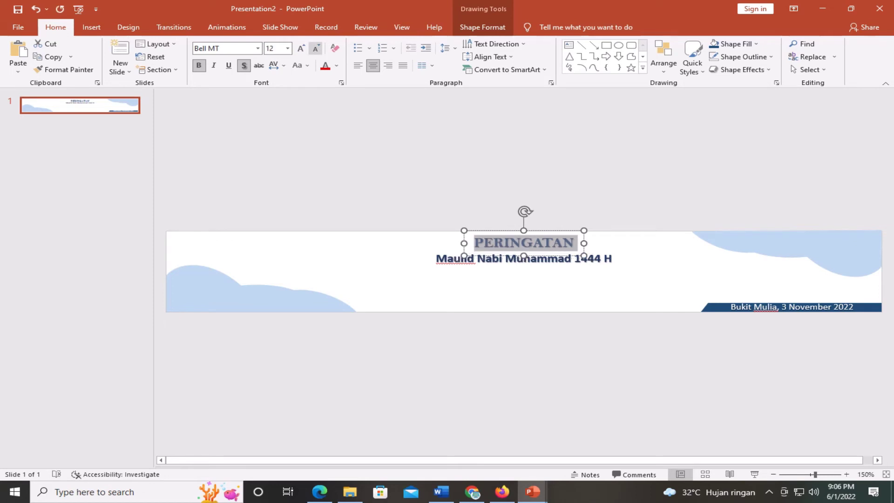
click(316, 49)
click(547, 259)
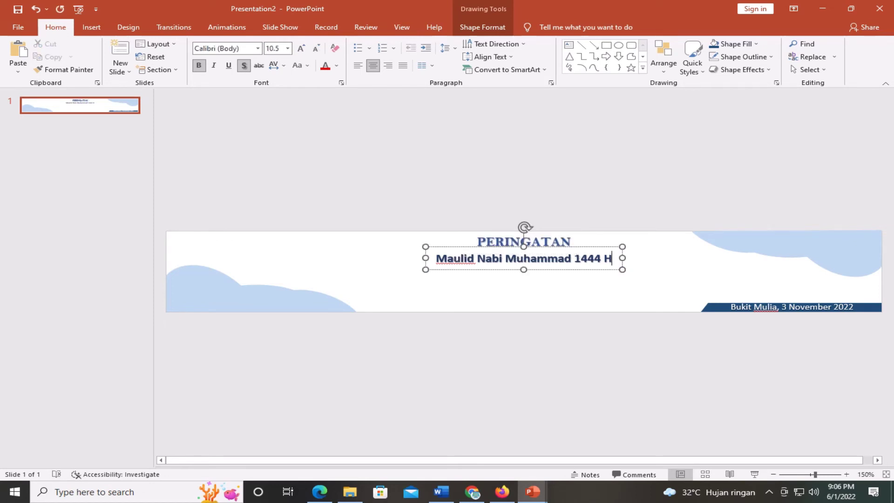
drag(612, 259, 436, 259)
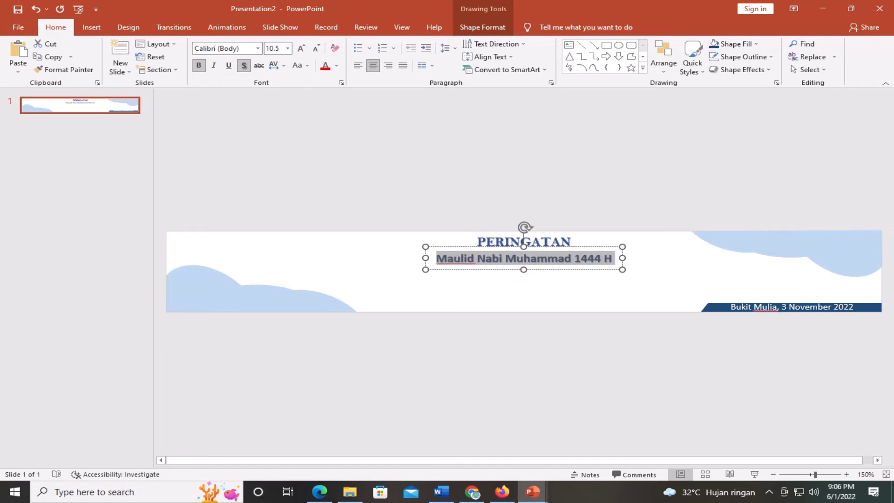
click(316, 48)
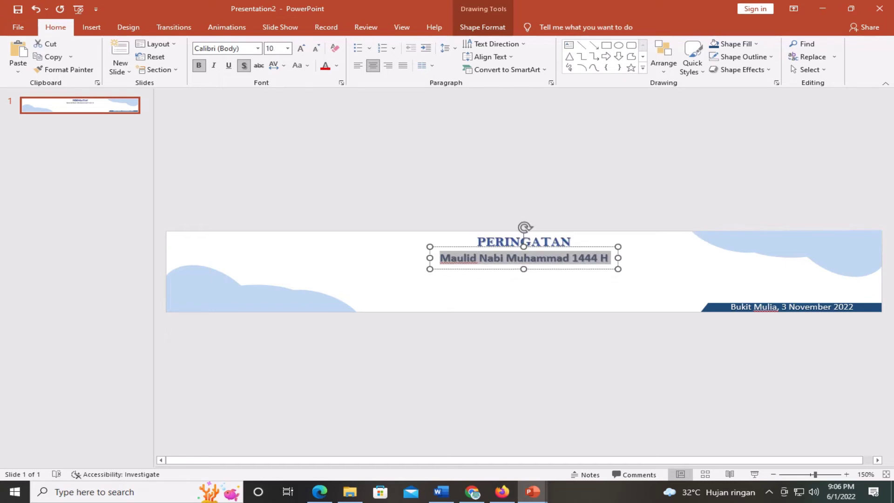
key(Escape)
key(Up)
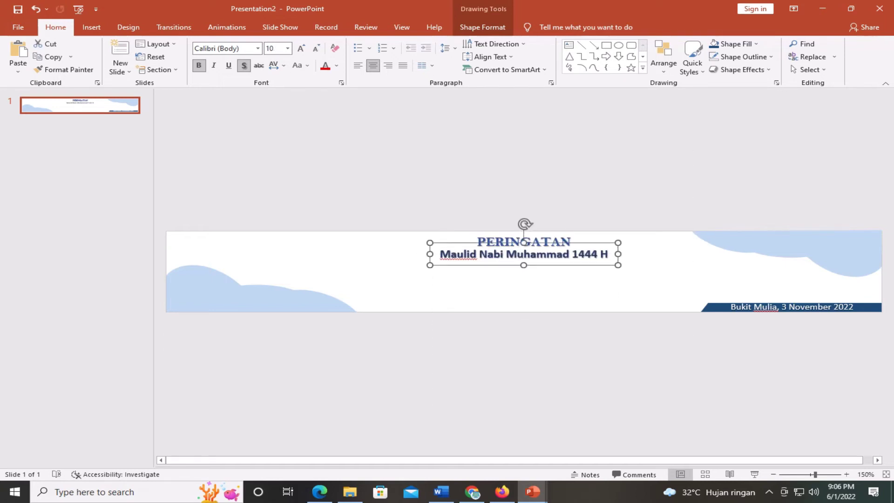
key(Escape)
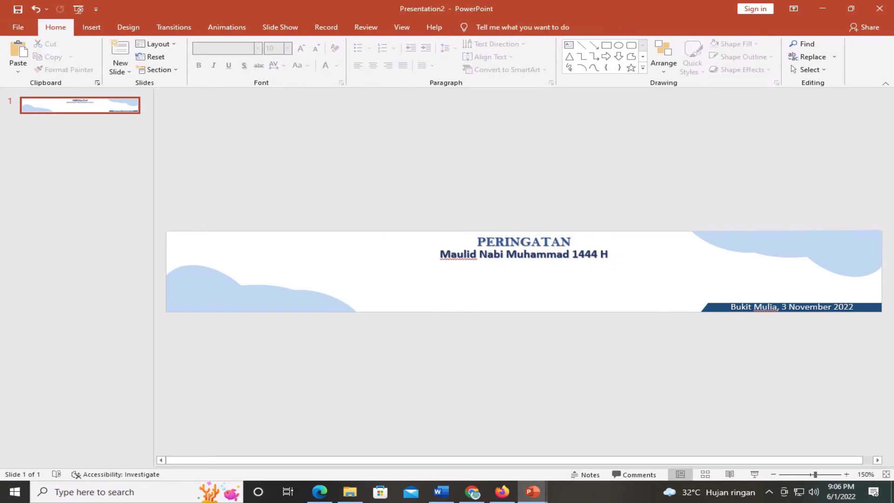
- Shrink the date text to 6 pt and nudge its box down
click(838, 307)
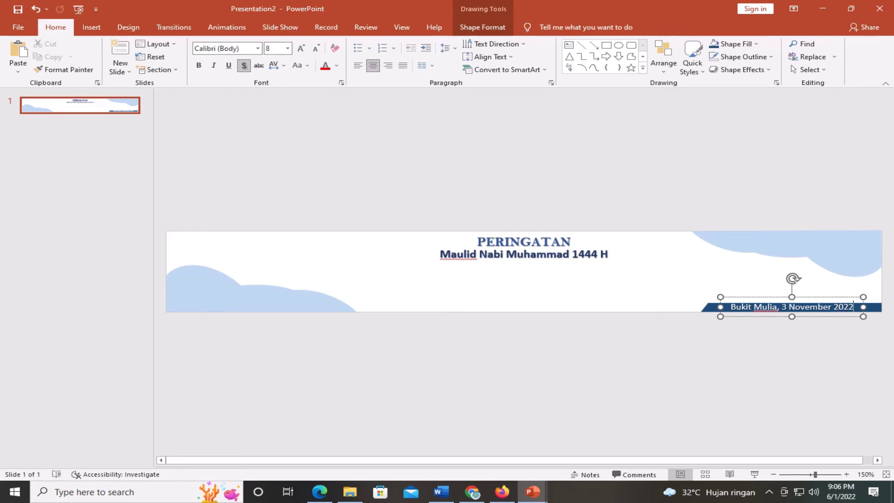
key(shift+Left)
key(shift+Left)
key(shift+Left)
key(shift+Left)
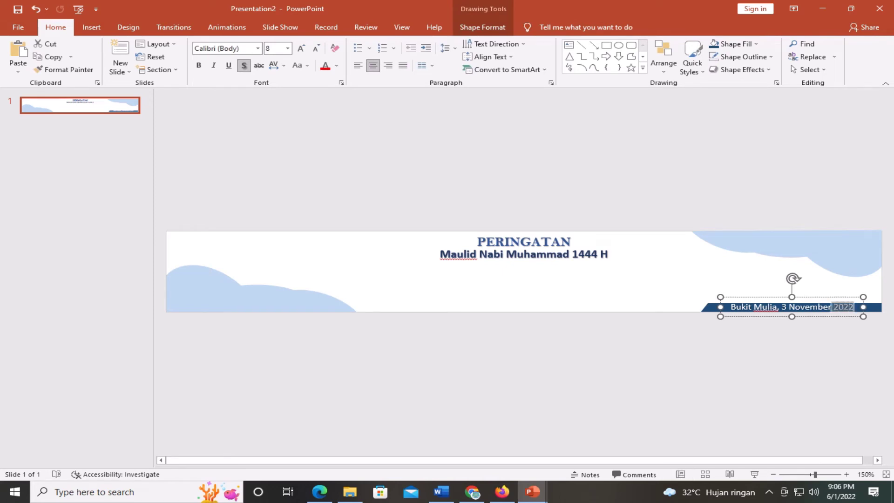
key(shift+Left)
key(shift+Left)
key(shift+Left)
key(shift+Left)
key(shift+Left)
key(shift+Left)
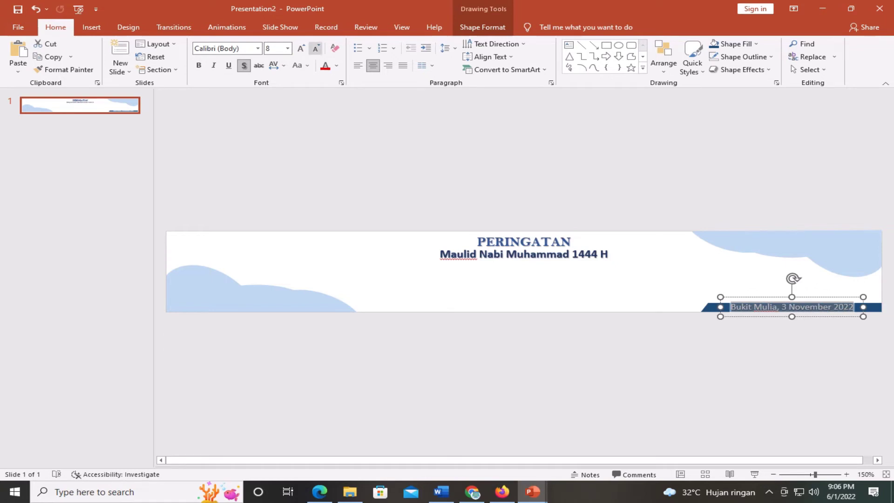
click(316, 48)
click(316, 47)
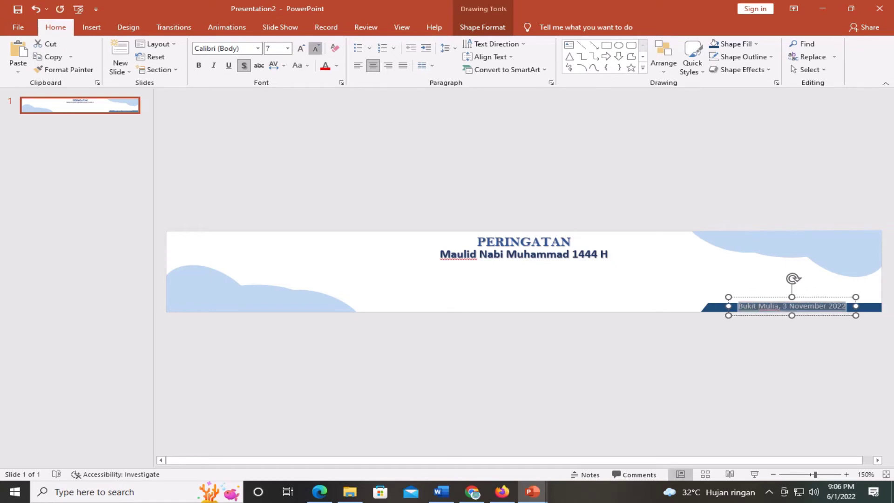
key(Right)
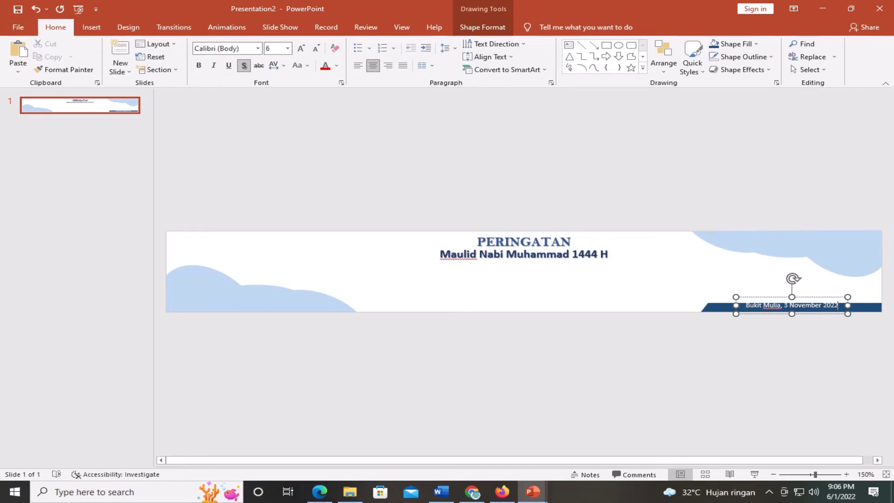
key(Escape)
key(Down)
key(Down)
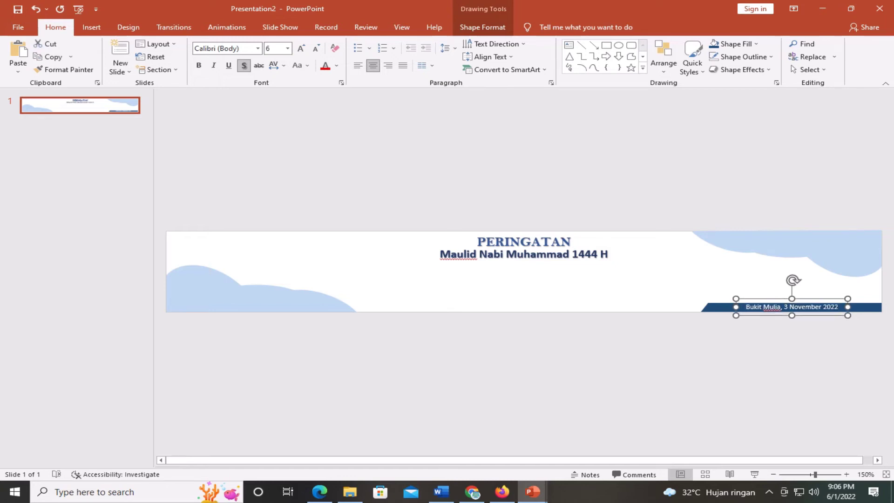
key(Down)
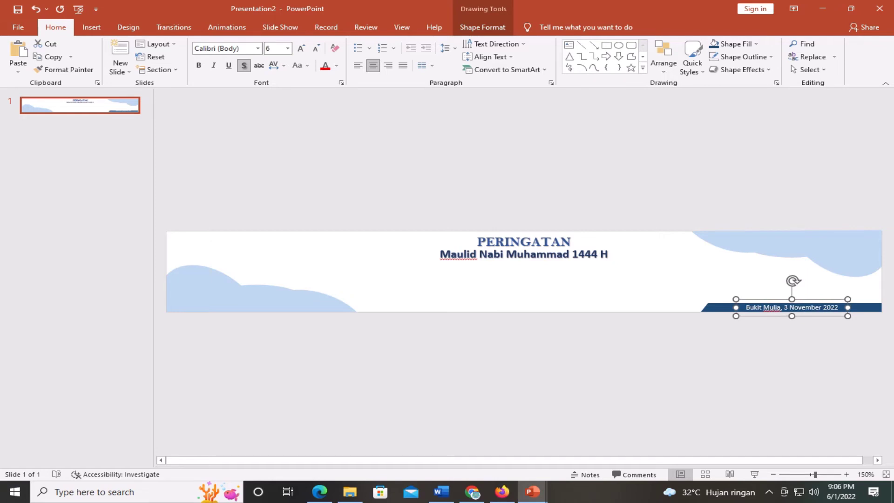
- Shorten the navy bar from its left end and nudge the date text slightly left
key(Tab)
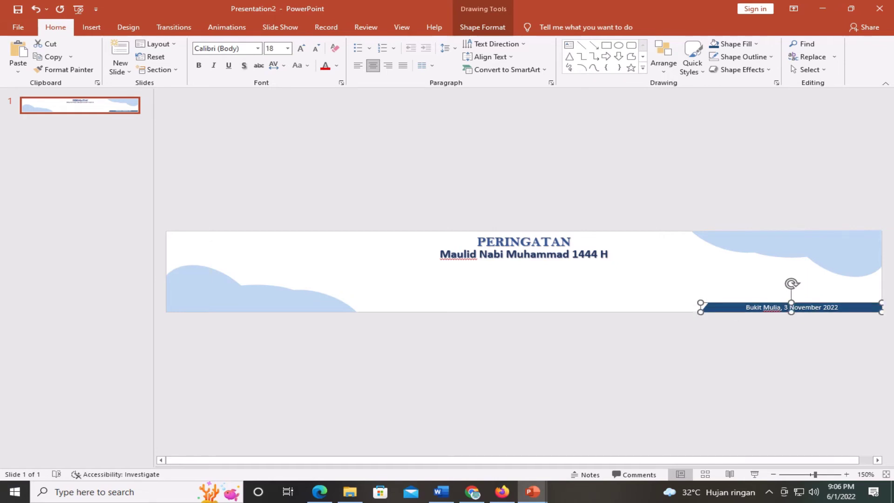
drag(701, 307, 730, 308)
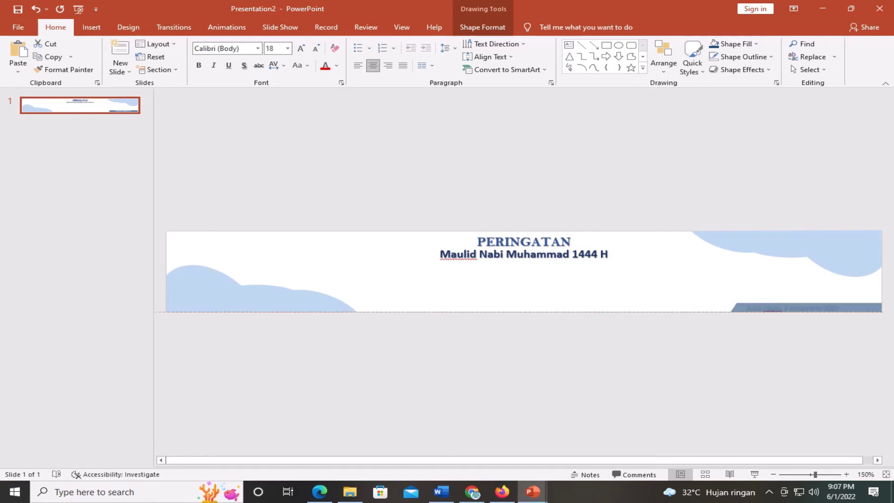
click(811, 307)
key(Escape)
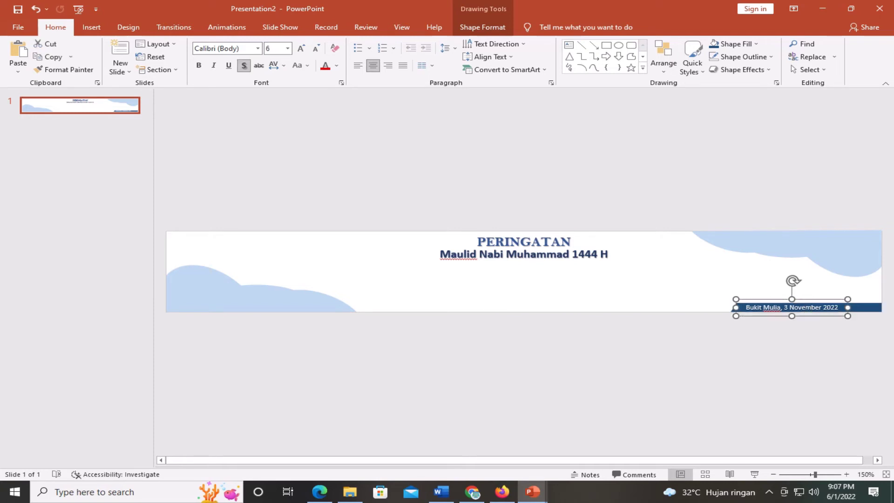
key(ctrl+z)
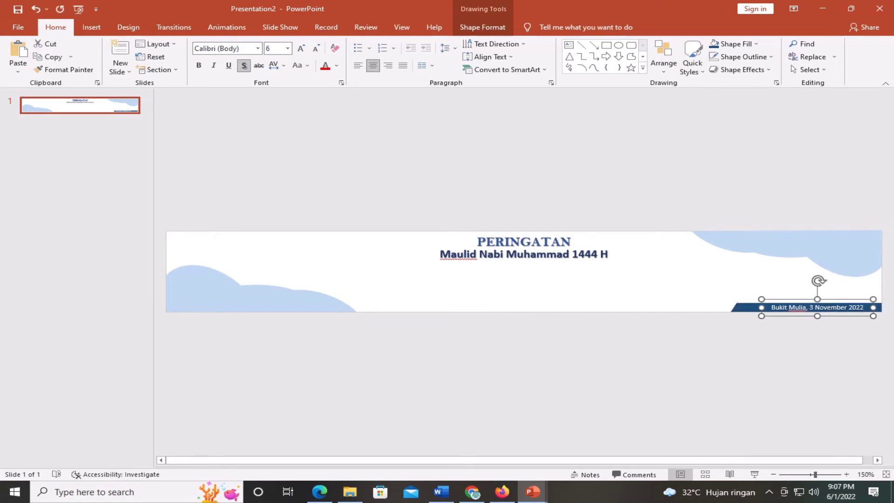
key(Left)
key(Left)
key(Left)
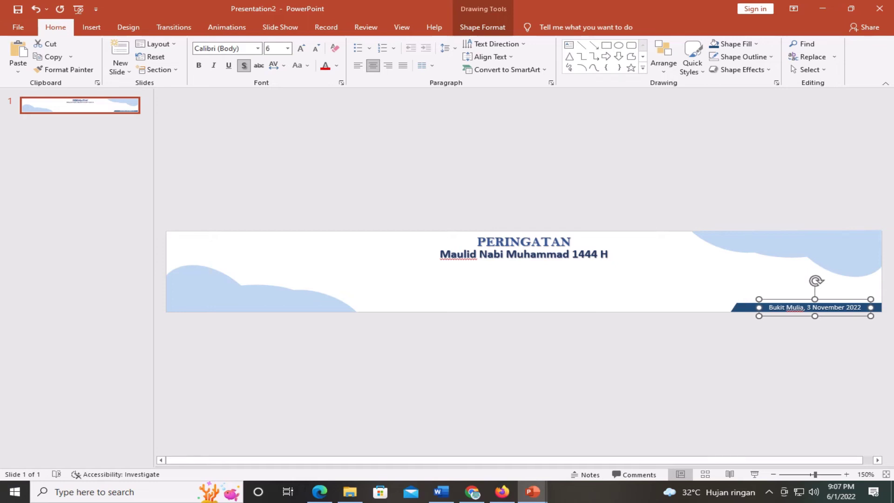
key(Left)
key(Left)
key(Left)
key(Escape)
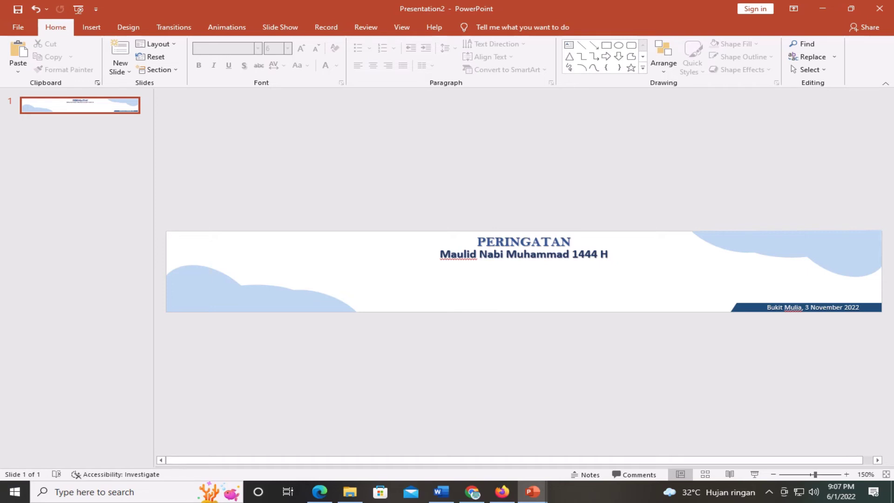
- Draw a wide rectangle just below the Maulid Nabi Muhammad 1444 H subtitle
click(91, 27)
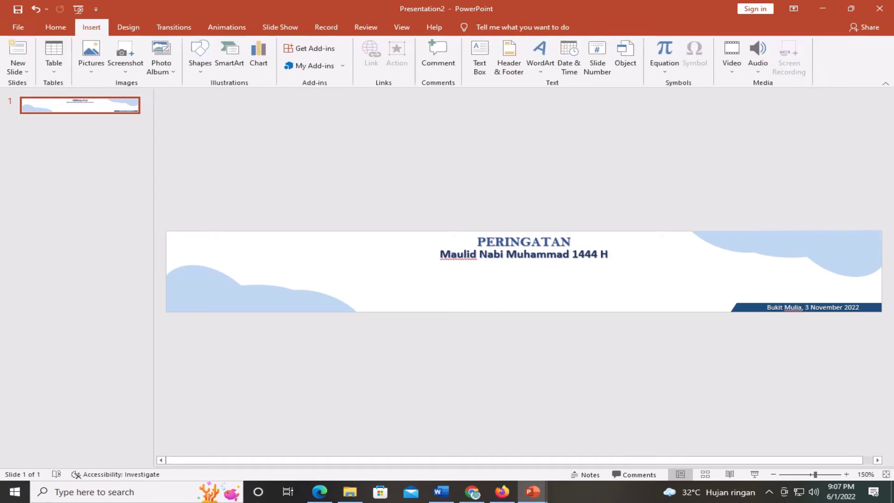
click(200, 55)
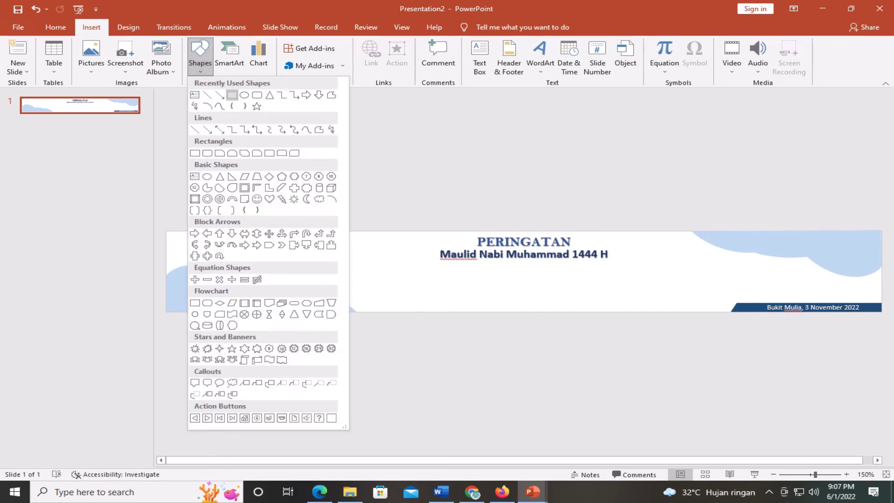
click(232, 95)
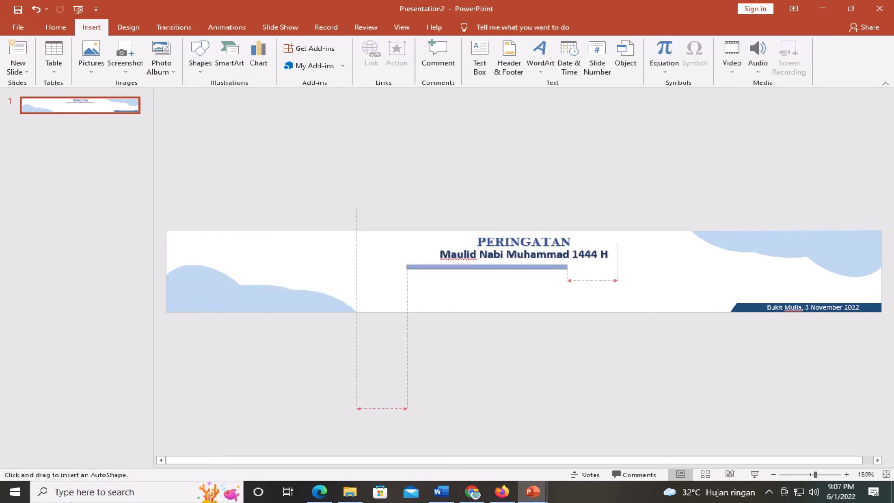
mouse_move(448, 269)
mouse_down()
mouse_move(636, 278)
mouse_move(639, 287)
mouse_up()
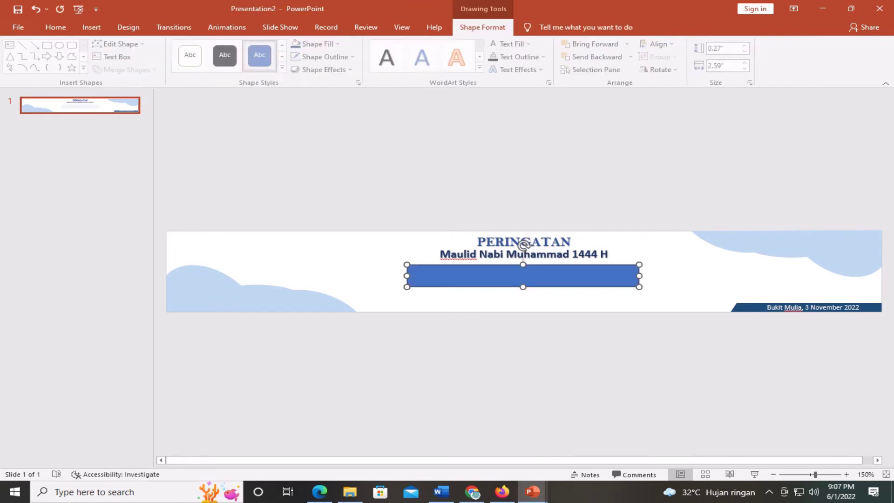
- Remove the rectangle's outline and fill it with Blue, Accent 1, Darker 25%
click(326, 57)
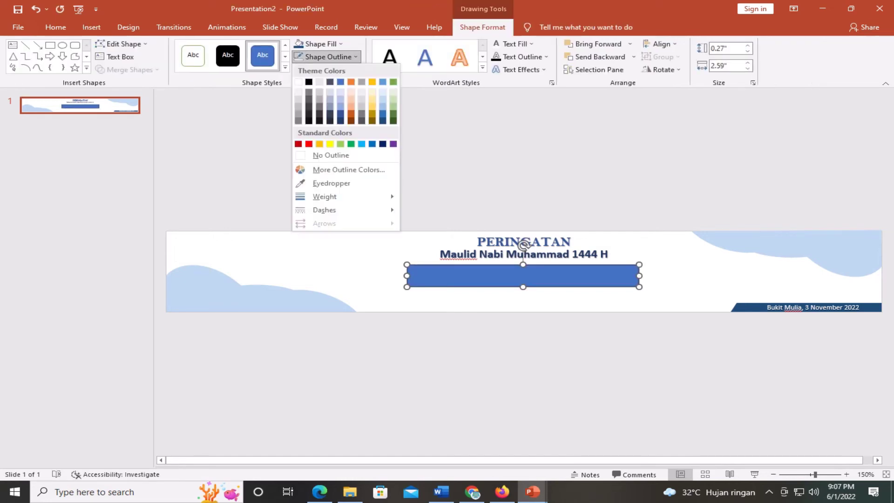
click(322, 155)
click(322, 44)
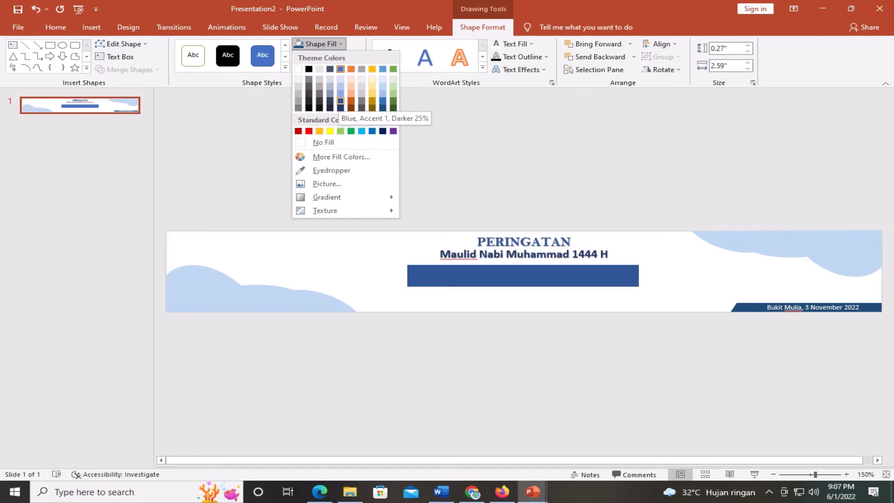
click(340, 101)
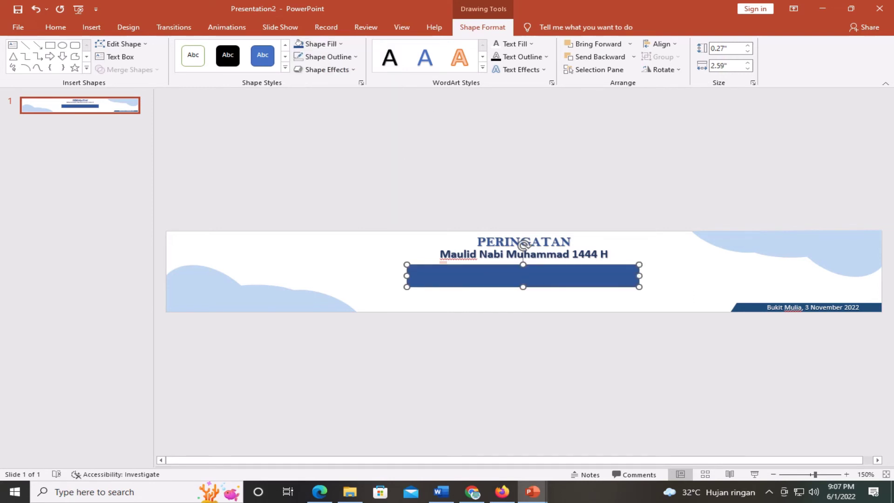
- Insert a WordArt text box and clear its placeholder text
click(91, 27)
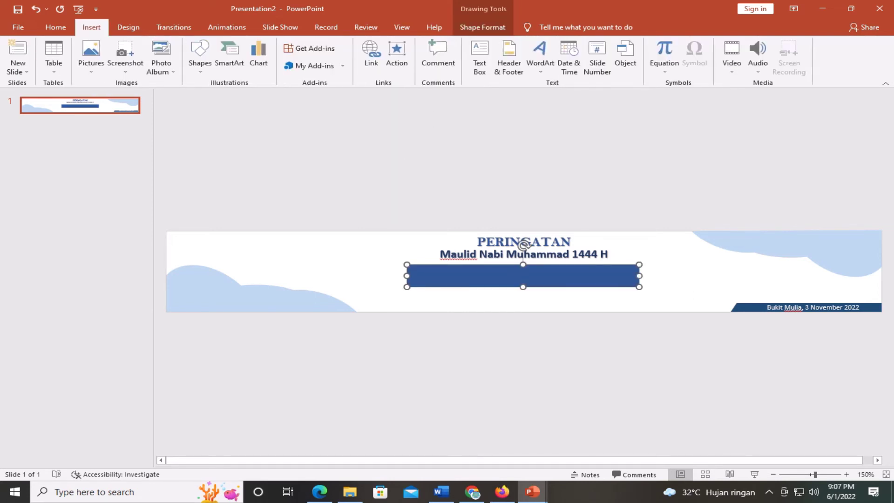
click(540, 54)
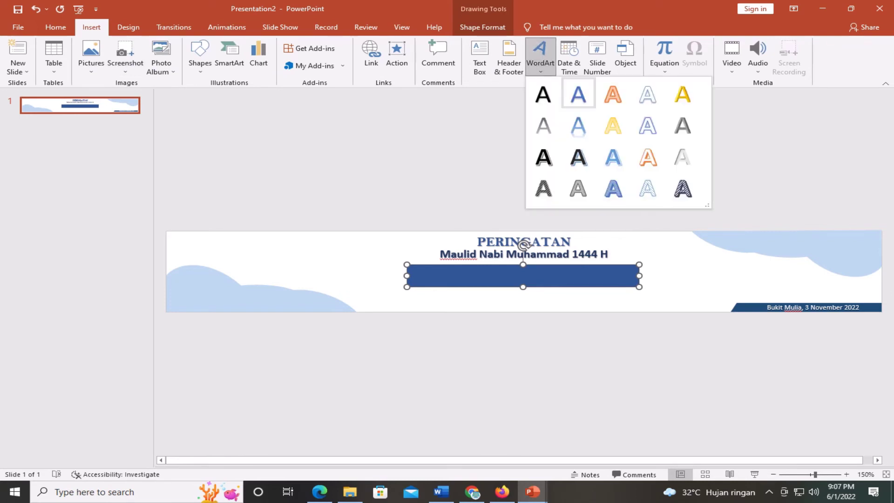
click(577, 93)
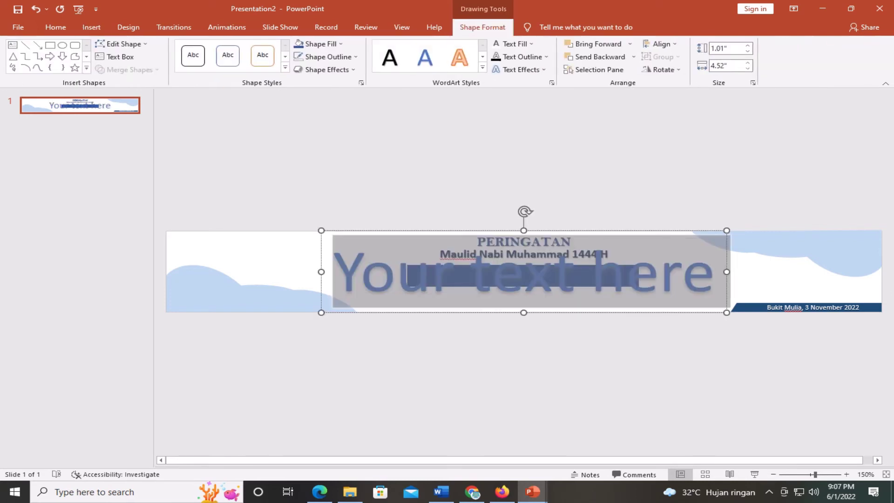
click(682, 272)
click(714, 272)
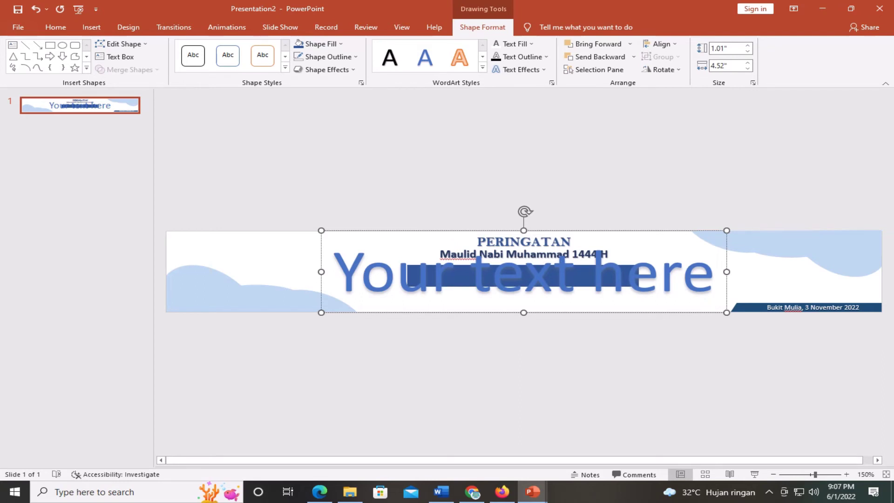
key(BackSpace)
key(BackSpace)
key(BackSpace)
key(BackSpace)
key(BackSpace)
key(BackSpace)
key(BackSpace)
key(BackSpace)
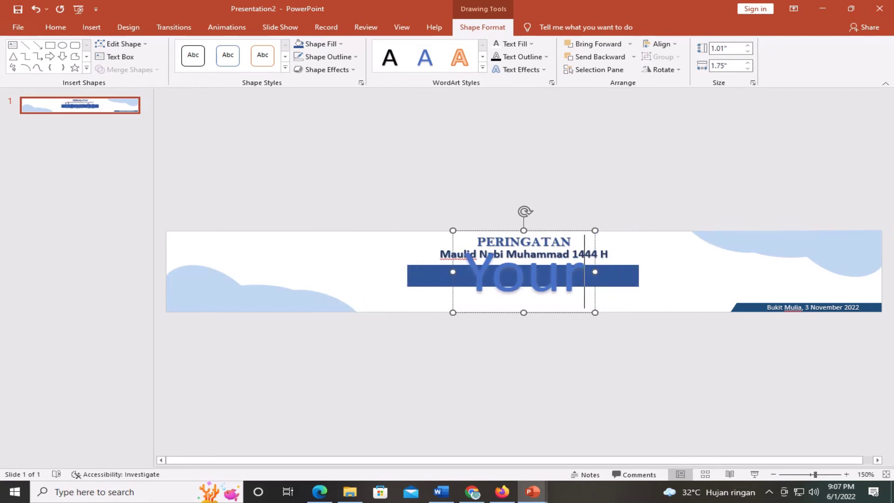
key(BackSpace)
key(BackSpace)
key(BackSpace)
key(BackSpace)
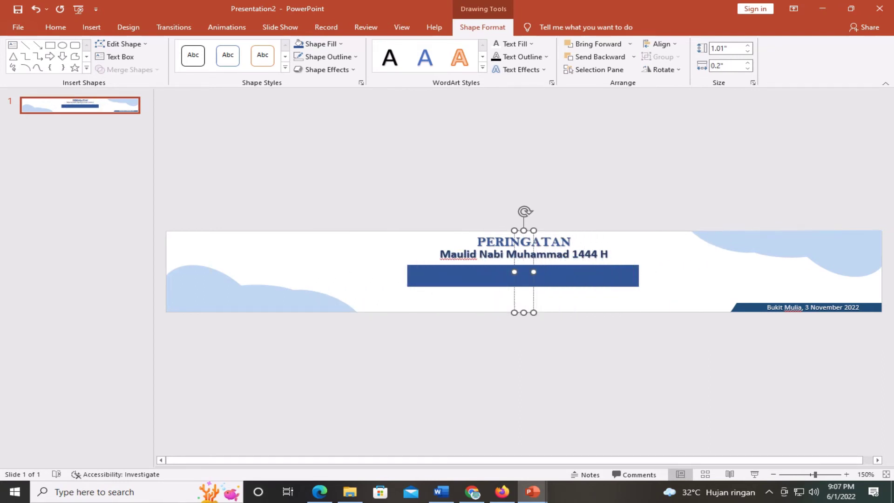
- Type 'Meneguhkan Cinta Kepada Nabi Muhammad dengan' into the WordArt, fixing typos along the way
text(Meneg)
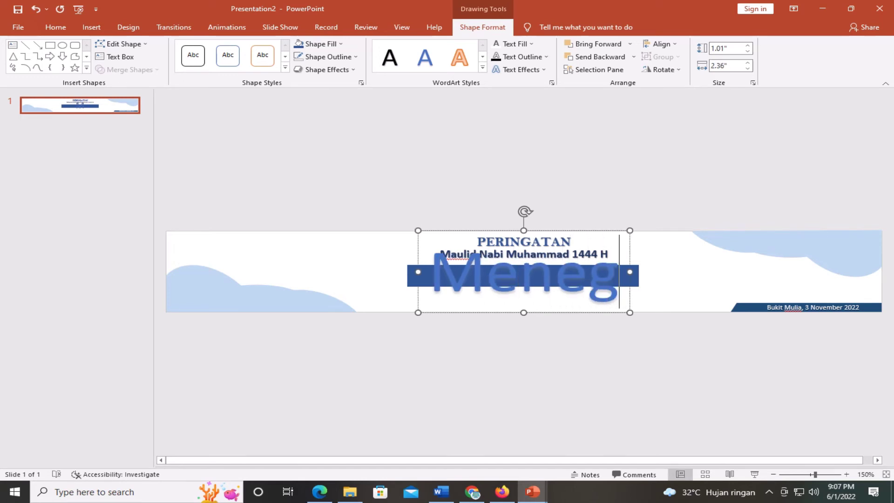
text(uhka)
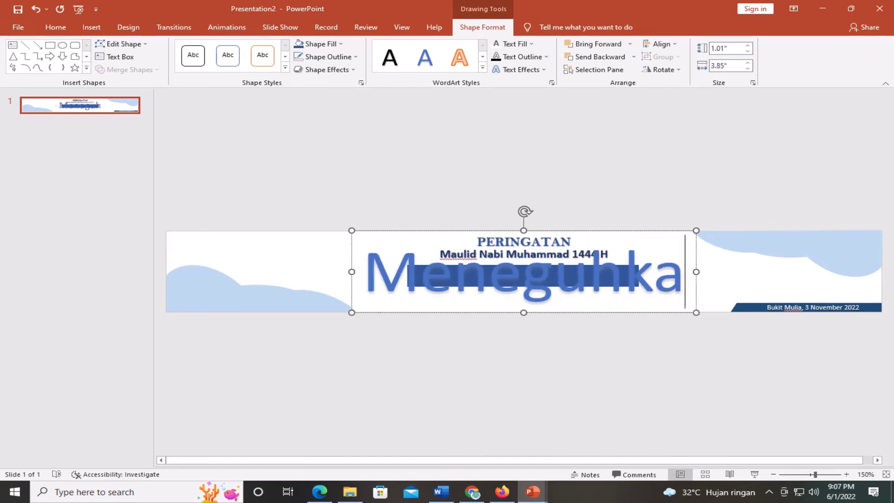
text(n CI)
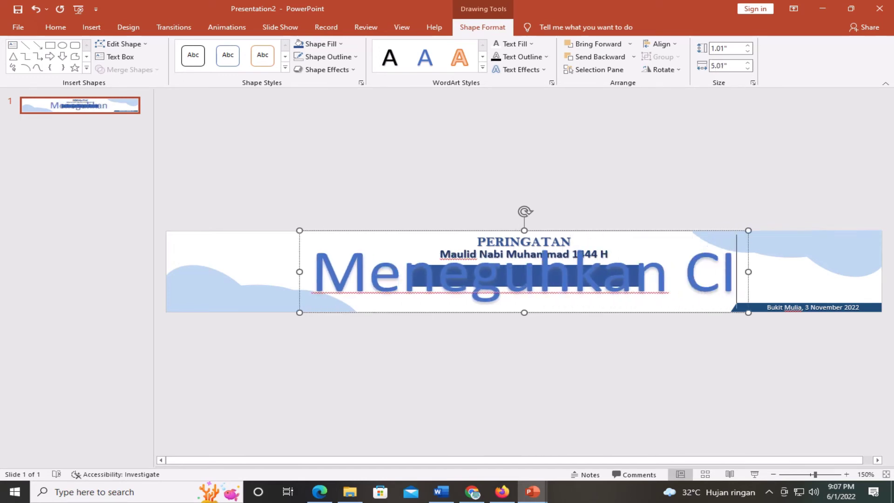
text(nta)
key(BackSpace)
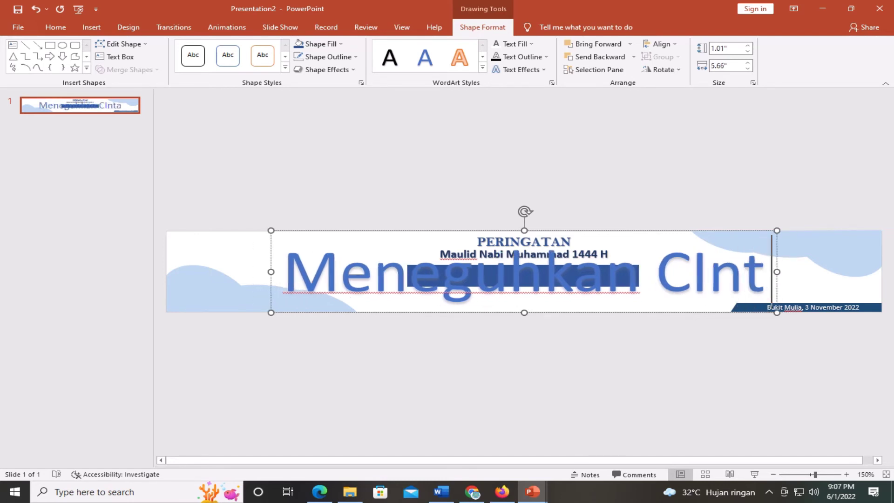
key(BackSpace)
key(BackSpace)
key(BackSpace)
text(in)
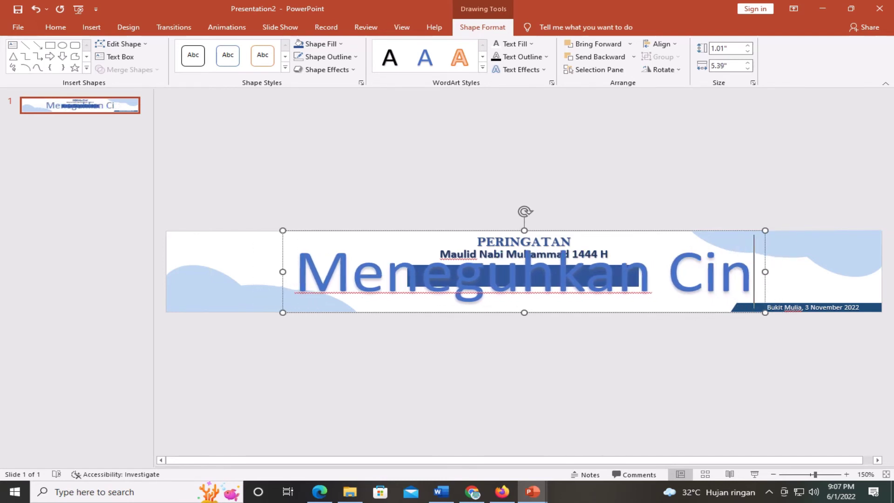
text(ta Ke)
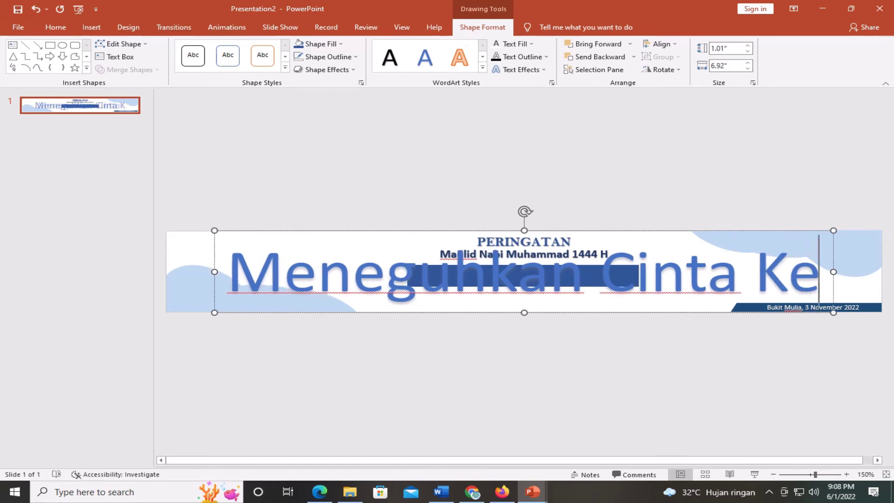
text(pada)
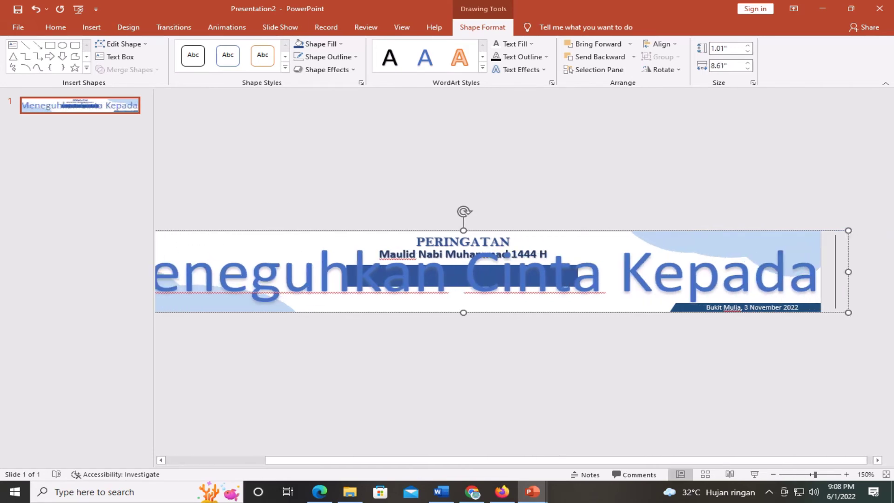
text( R)
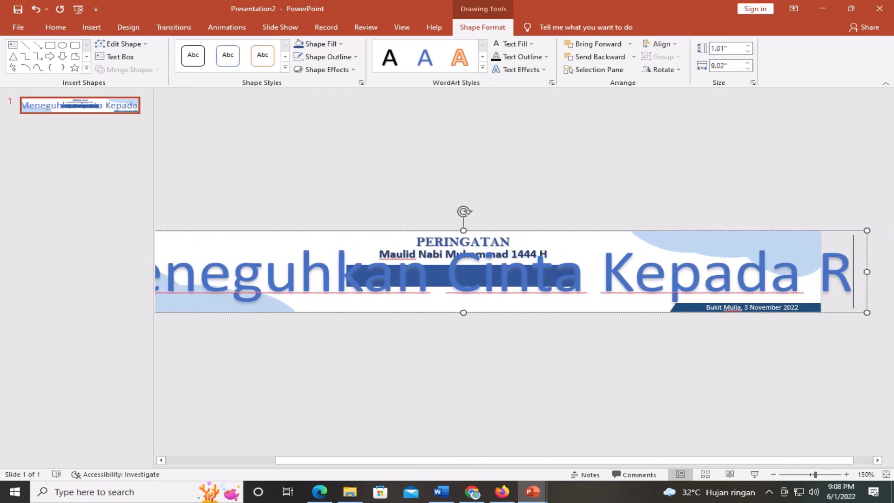
text(osu)
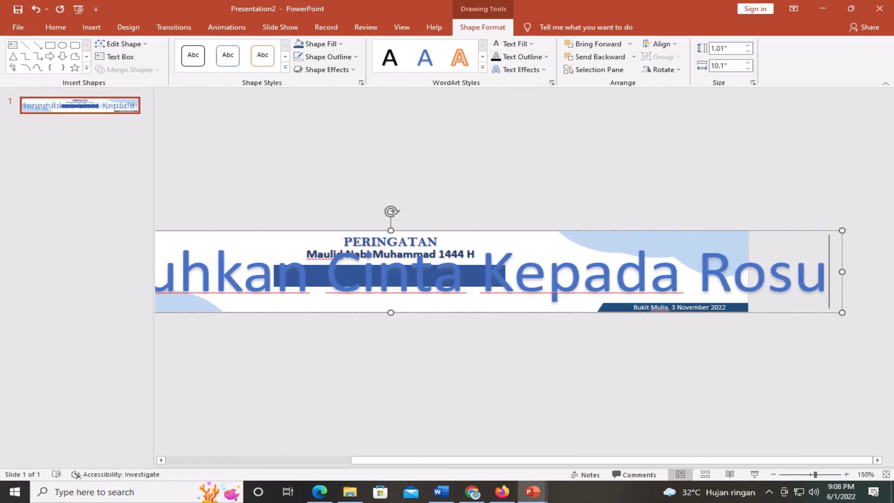
key(BackSpace)
key(BackSpace)
key(BackSpace)
key(BackSpace)
key(BackSpace)
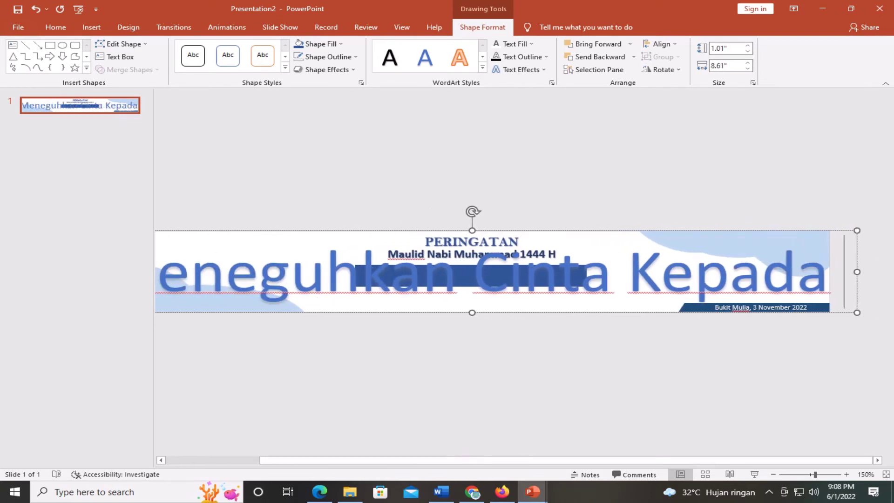
text(nab)
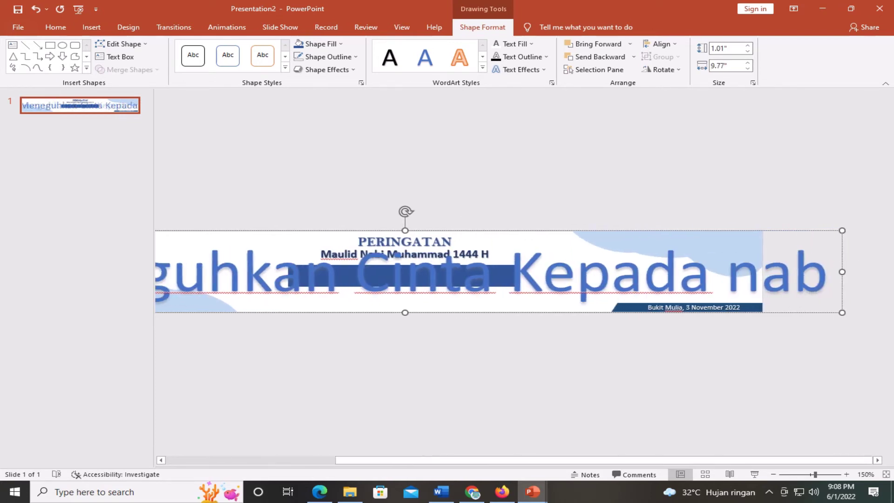
text(i)
key(BackSpace)
key(BackSpace)
key(BackSpace)
key(BackSpace)
key(BackSpace)
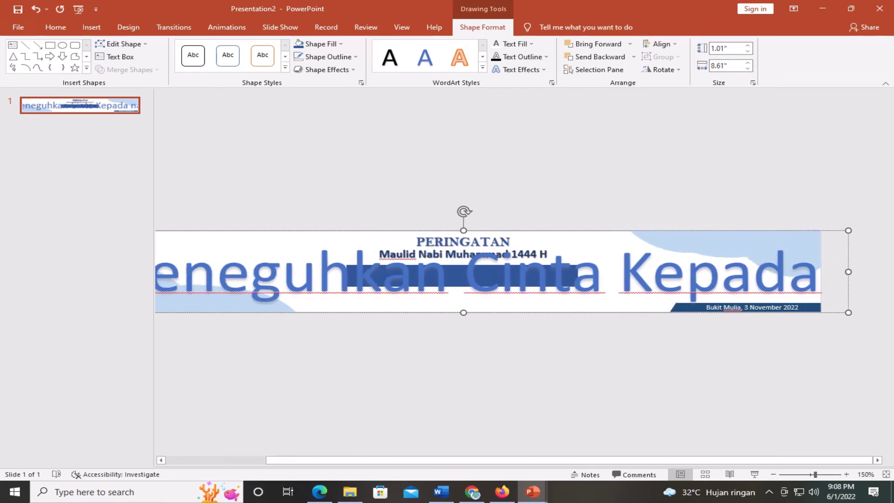
text(Nab)
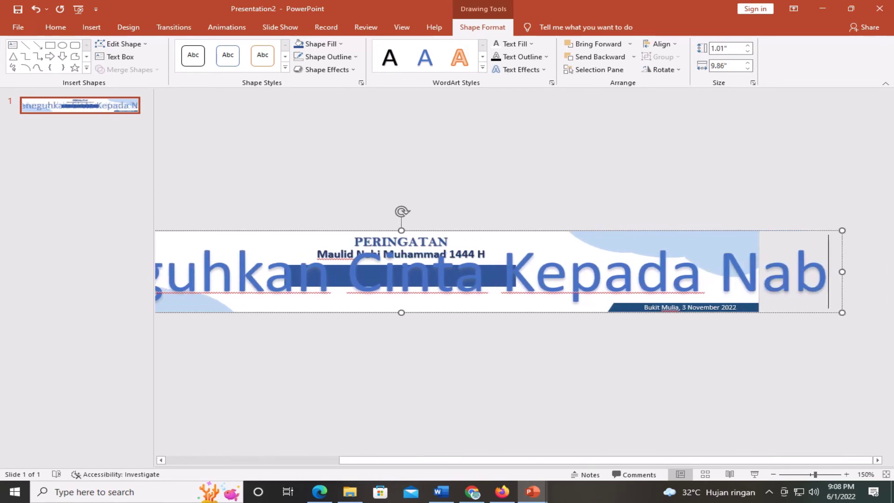
text(i Mu)
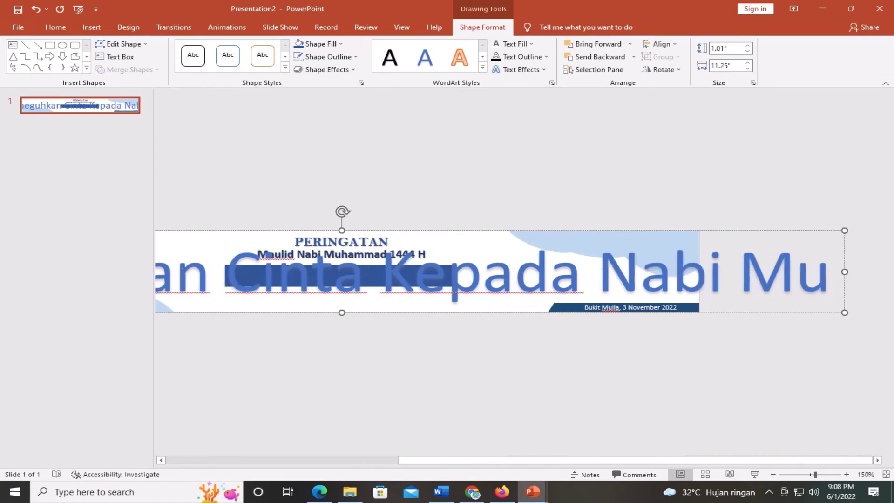
text(hamma)
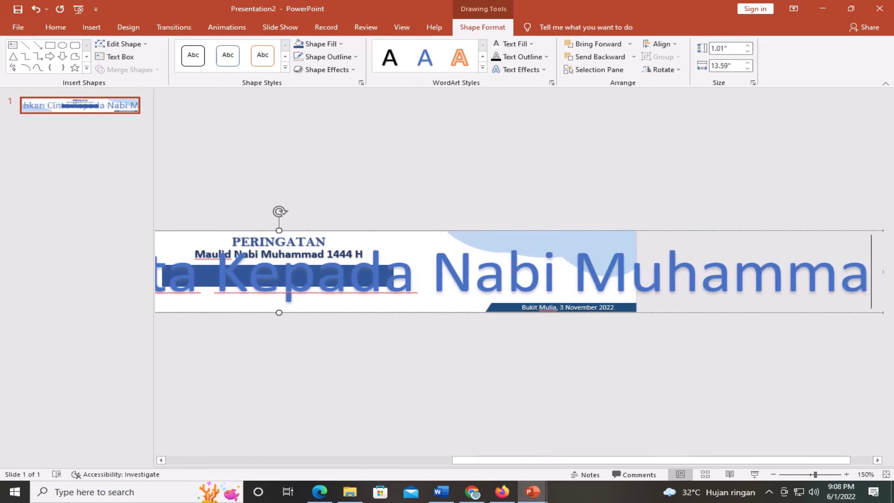
text(d)
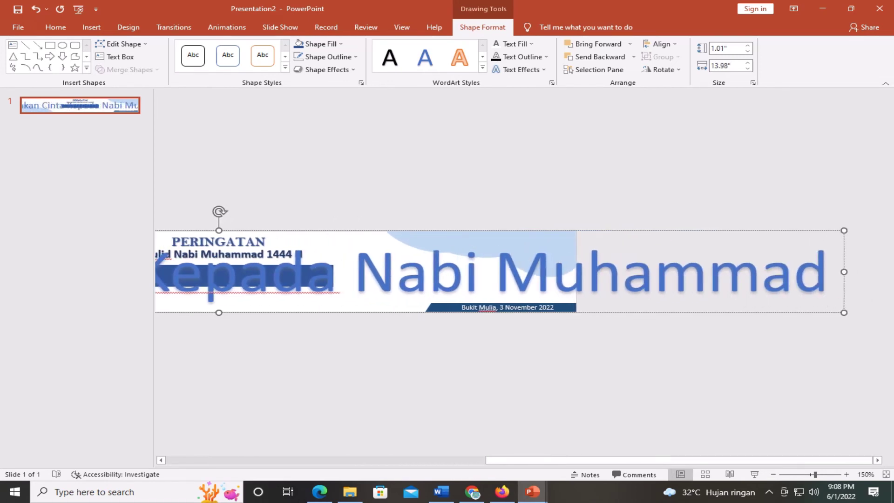
text( denga)
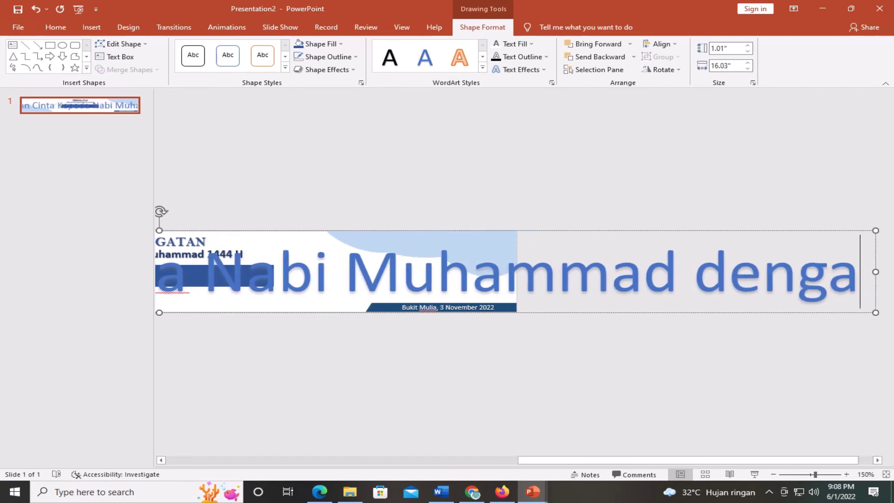
text(n)
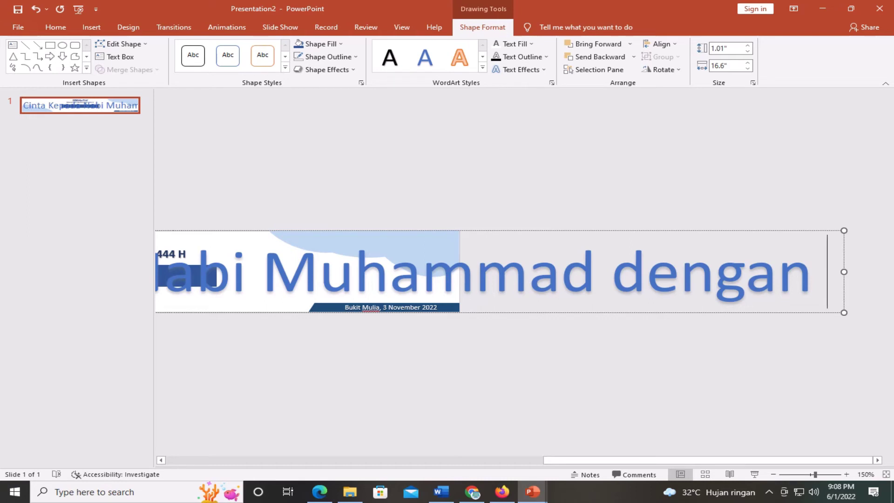
- Continue with 'Meneladani Akhlak Mulia', correcting 'akhlak' to capitalised 'Akhlak'
text(Men)
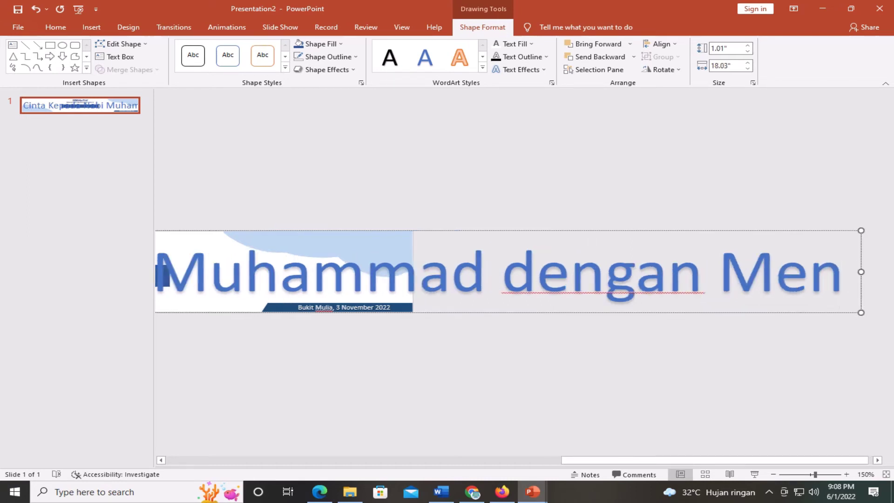
text(ele)
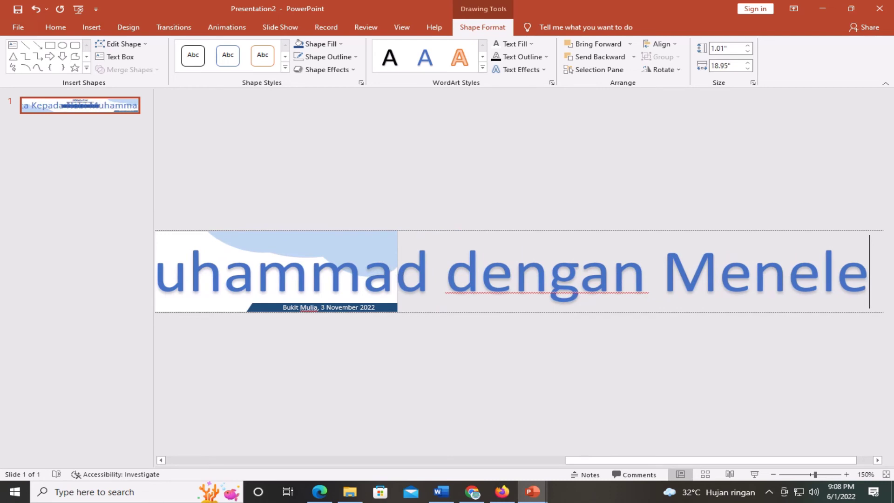
text(d)
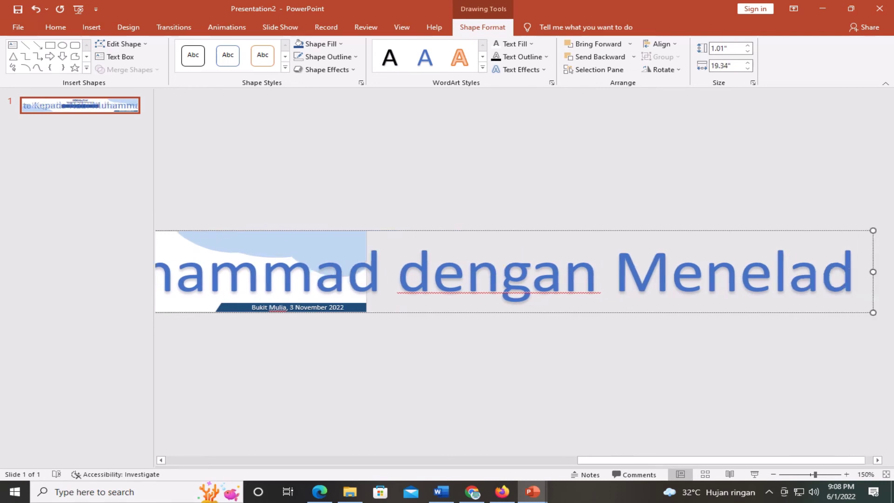
text(an)
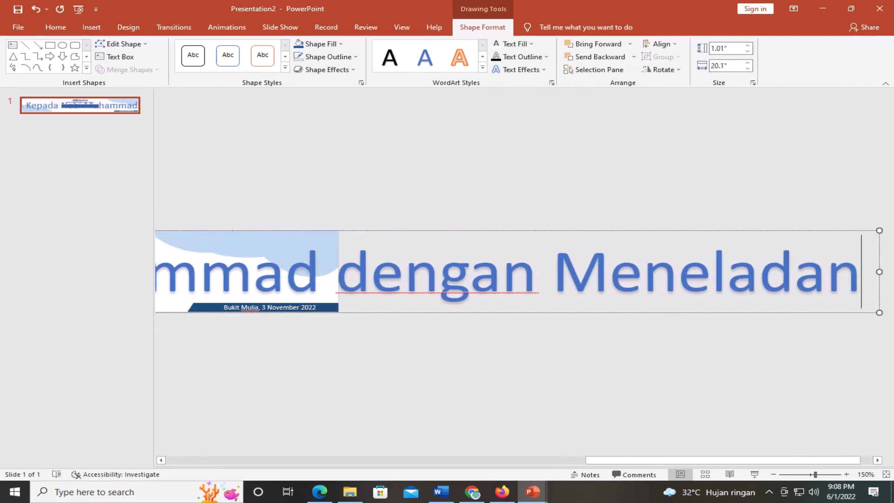
text(i)
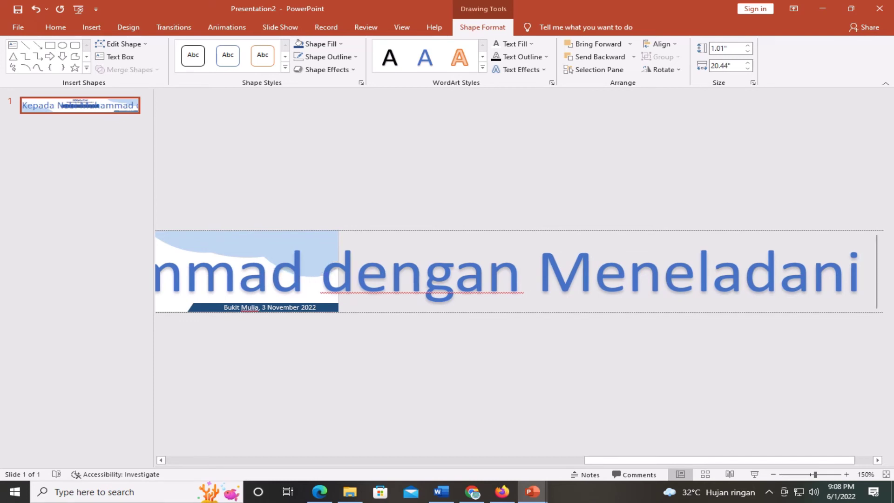
text( akhlak)
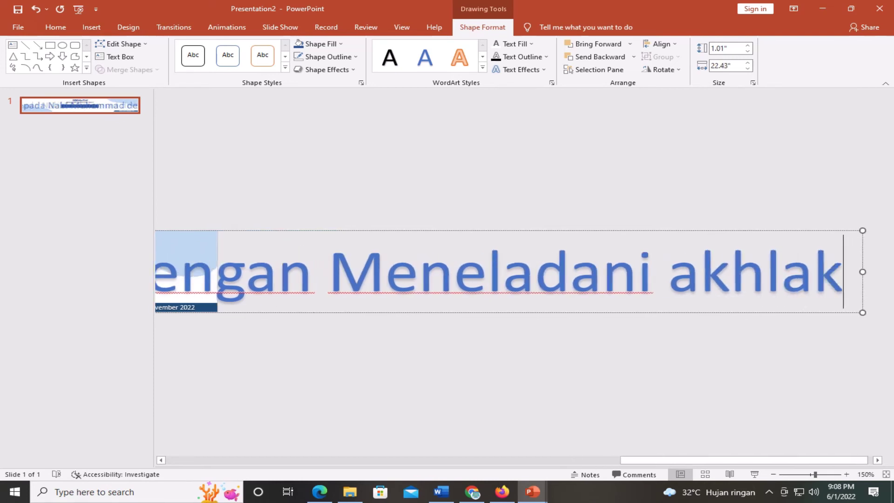
key(BackSpace)
key(BackSpace)
key(BackSpace)
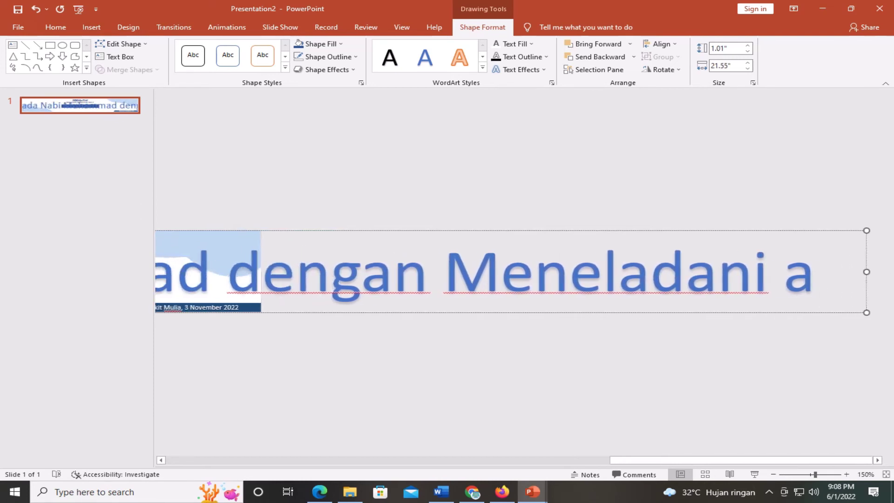
key(BackSpace)
key(BackSpace)
key(BackSpace)
text(Akhl)
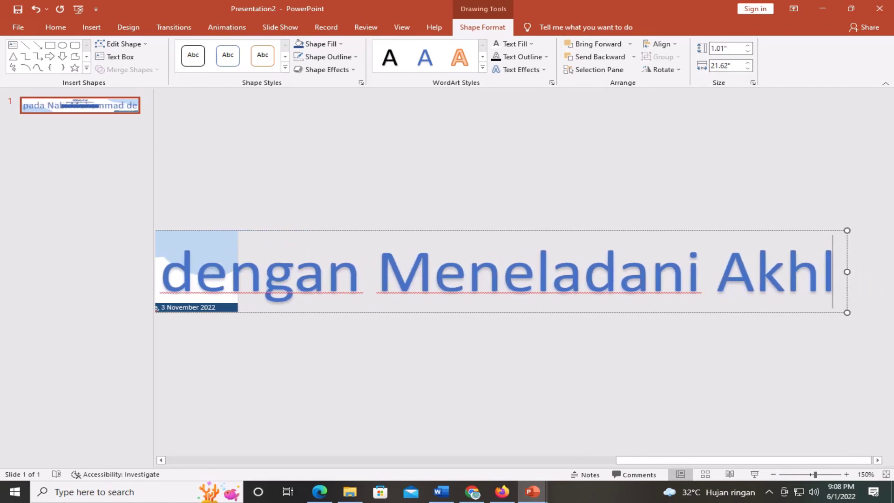
text(ak Mu)
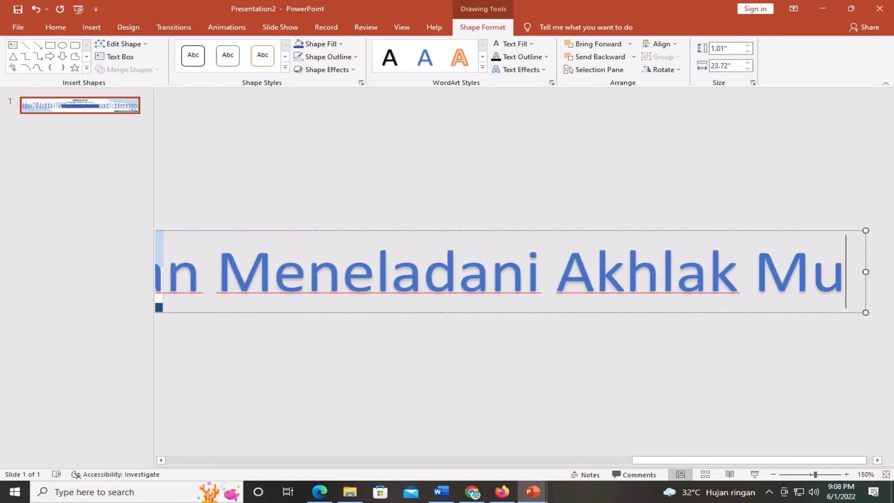
text(lia)
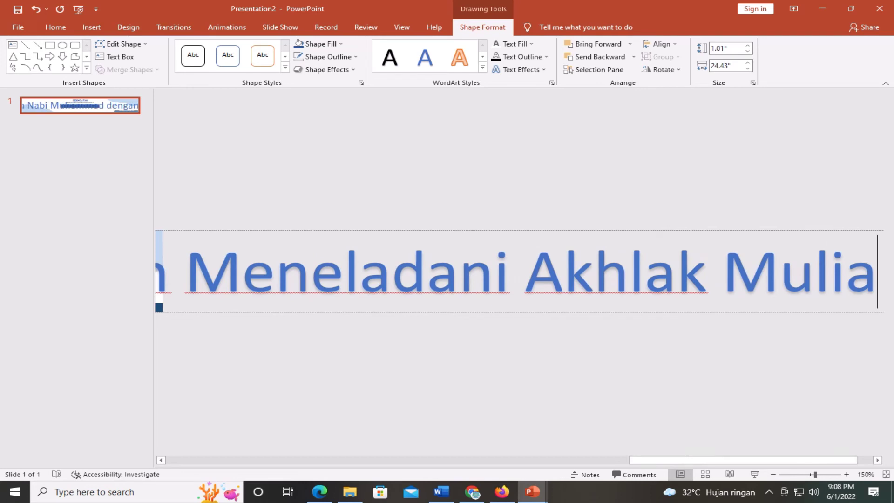
- Select the tagline text and reduce its font size
key(shift+Left)
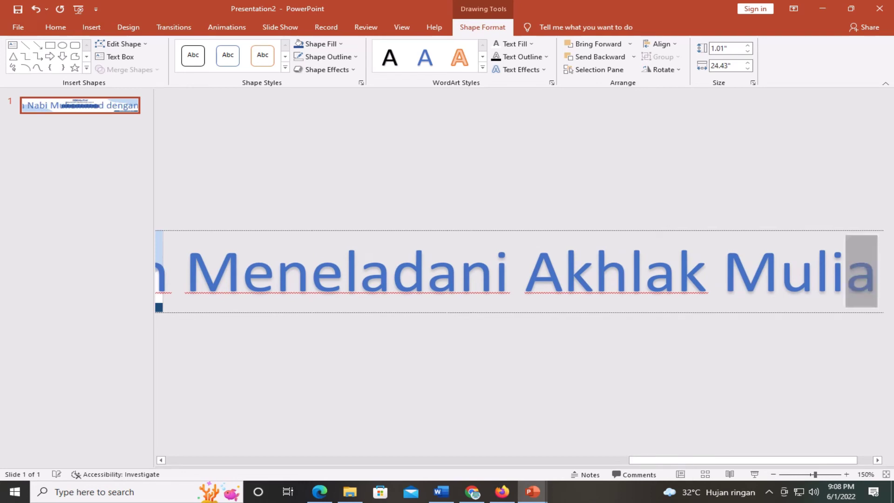
key(shift+Left)
key(shift+Left)
key(shift+Left)
key(shift+Left)
key(shift+Left)
key(shift+Left)
key(shift+Left)
key(shift+Left)
key(shift+Left)
key(shift+Left)
key(shift+Left)
key(shift+Left)
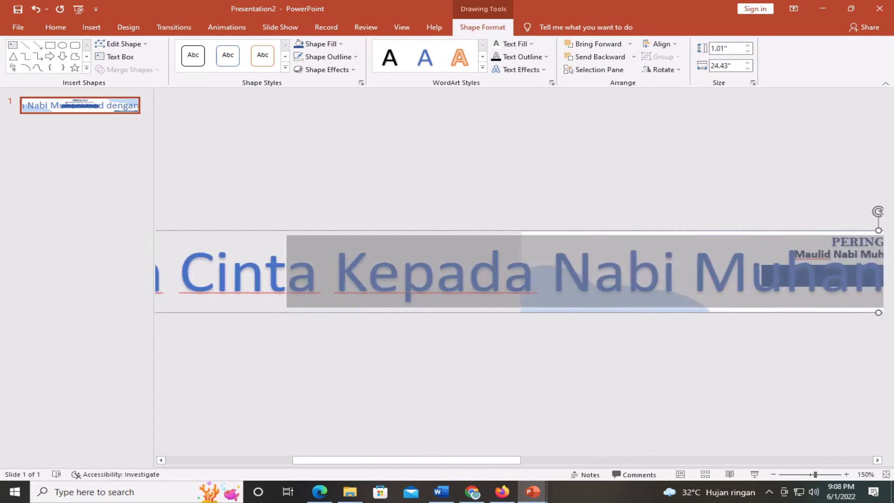
key(shift+Left)
key(shift+Left)
key(shift+Left)
key(shift+Left)
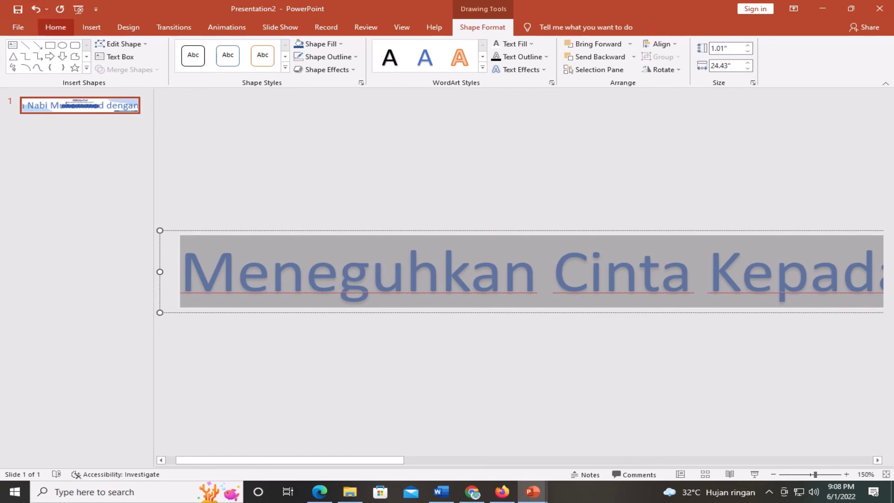
click(56, 27)
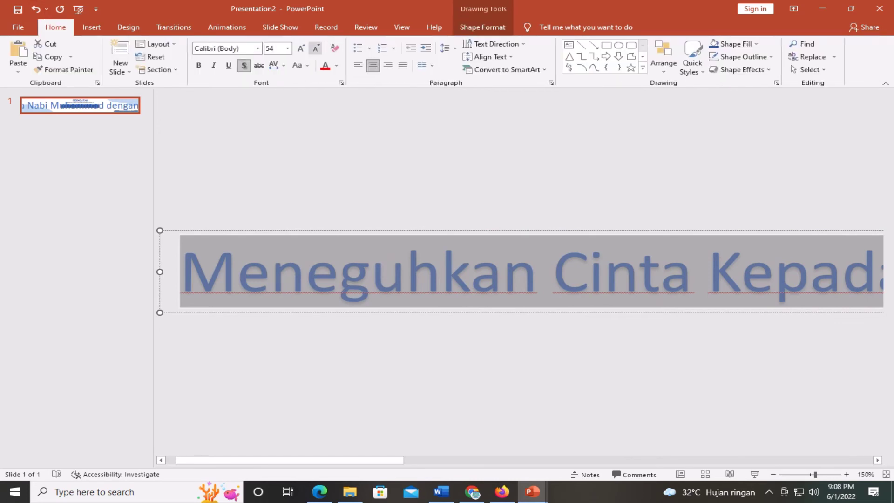
key(ctrl+bracketleft)
key(ctrl+bracketleft)
key(ctrl+bracketleft)
key(ctrl+bracketleft)
key(ctrl+bracketleft)
key(ctrl+bracketleft)
key(ctrl+bracketleft)
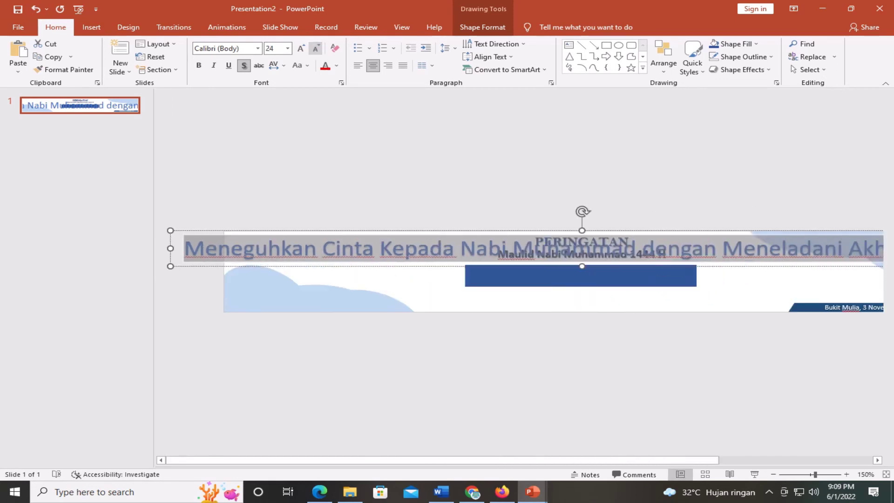
key(ctrl+bracketleft)
key(ctrl+bracketleft)
key(ctrl+bracketleft)
key(ctrl+bracketleft)
key(ctrl+bracketleft)
key(ctrl+bracketleft)
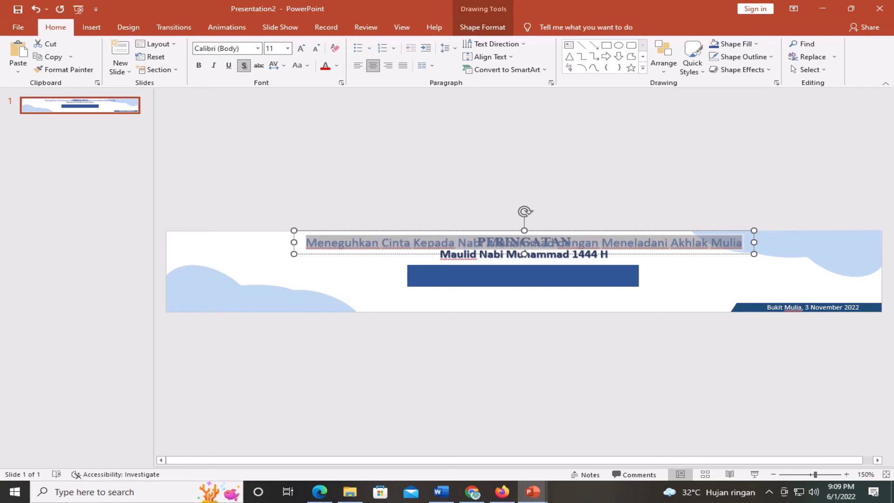
- Move the tagline up, break it into two lines before 'dengan', and shrink it further
drag(373, 230, 372, 186)
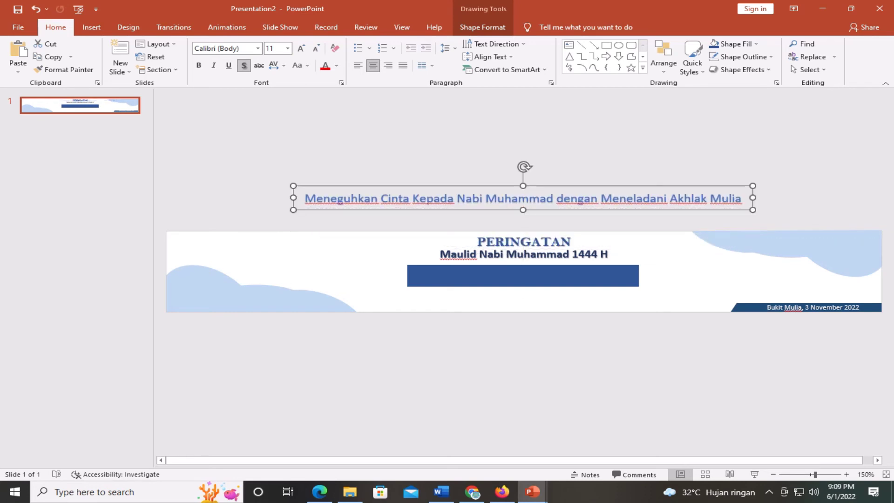
click(556, 198)
key(Return)
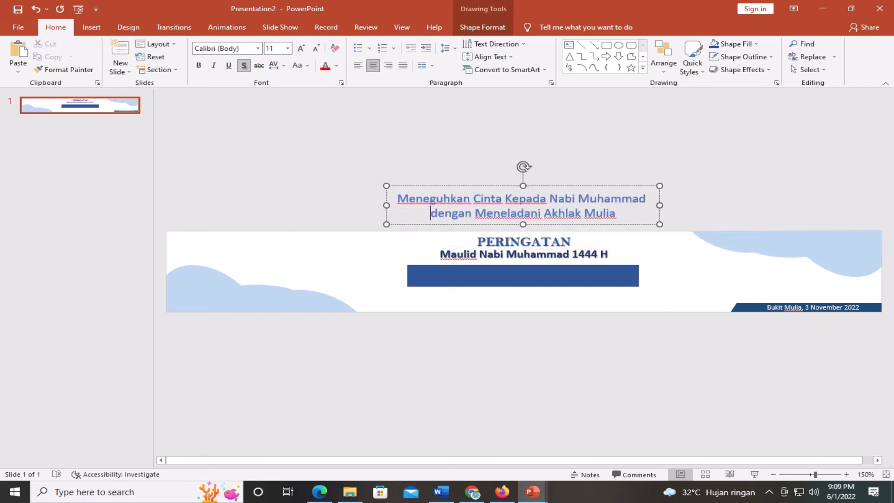
drag(616, 213, 397, 198)
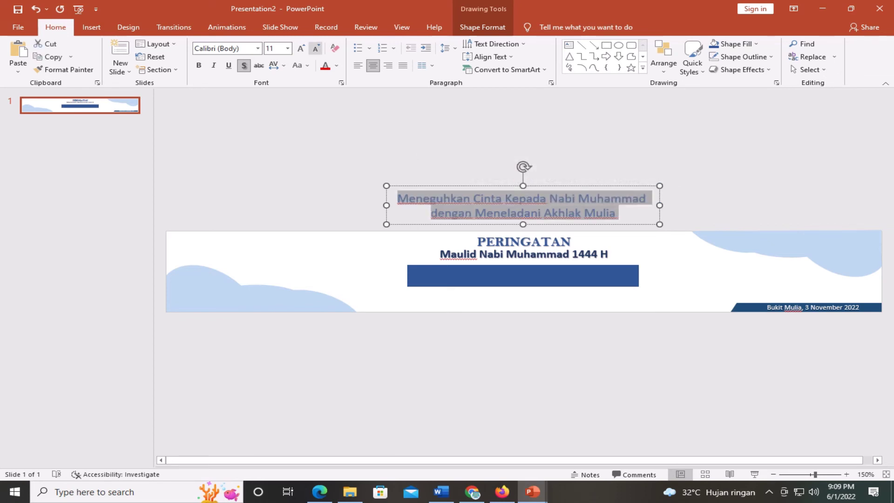
click(316, 48)
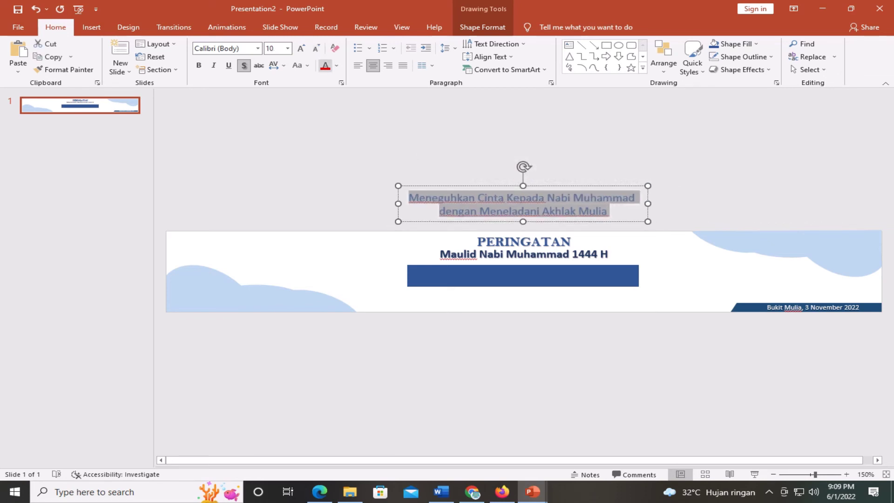
- Widen and centre the navy rectangle, then place the two-line tagline on top of it
click(523, 276)
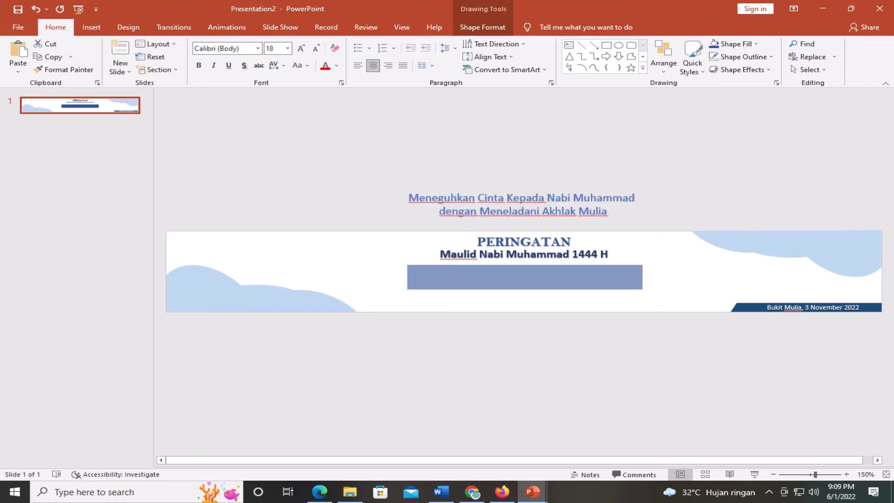
drag(639, 287, 662, 296)
drag(535, 279, 525, 278)
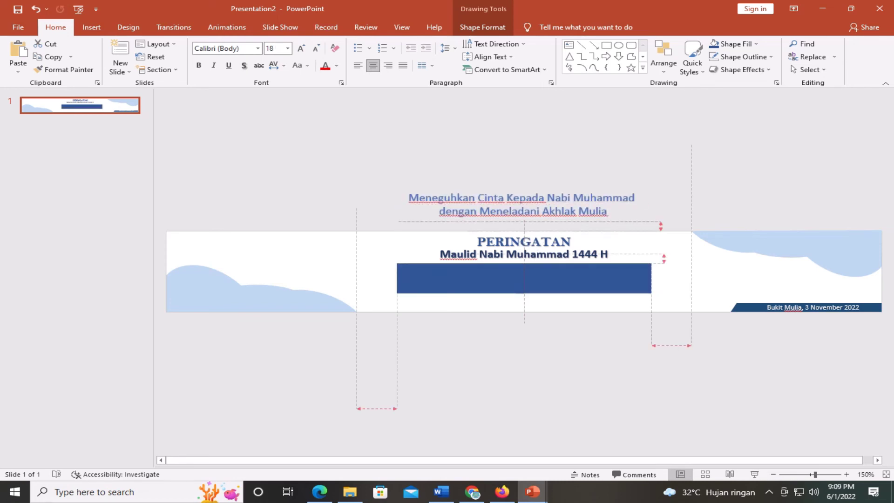
click(549, 211)
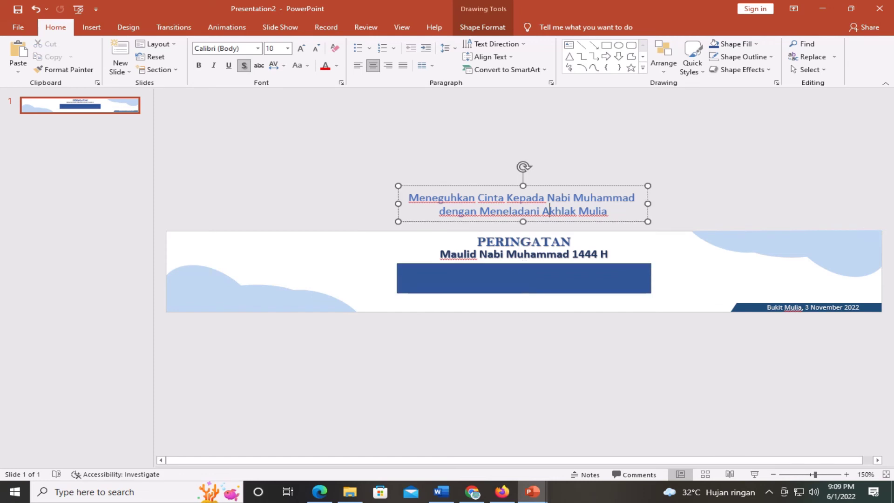
mouse_move(608, 211)
mouse_down()
mouse_move(478, 211)
mouse_move(409, 198)
mouse_up()
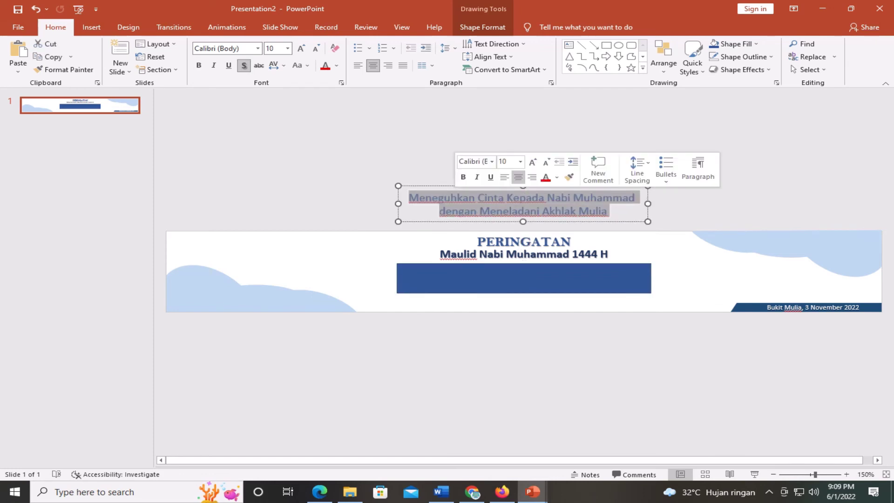
drag(521, 204, 535, 276)
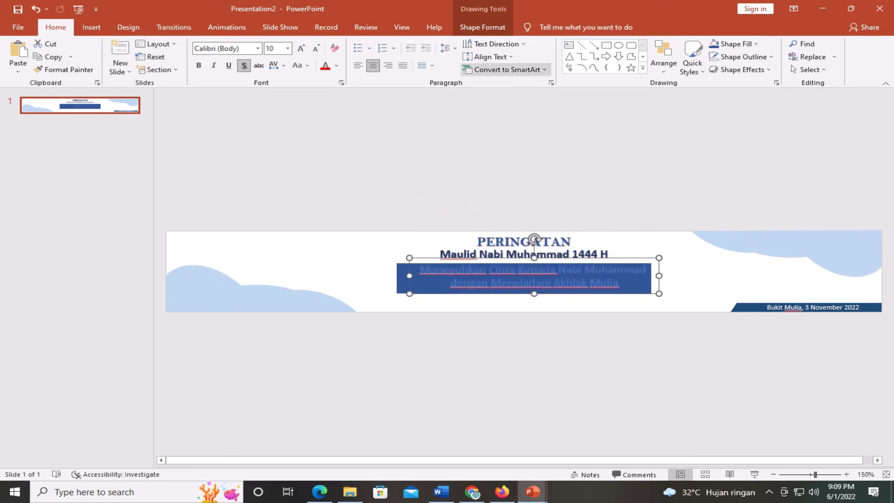
- Change the tagline's text fill to White
click(482, 27)
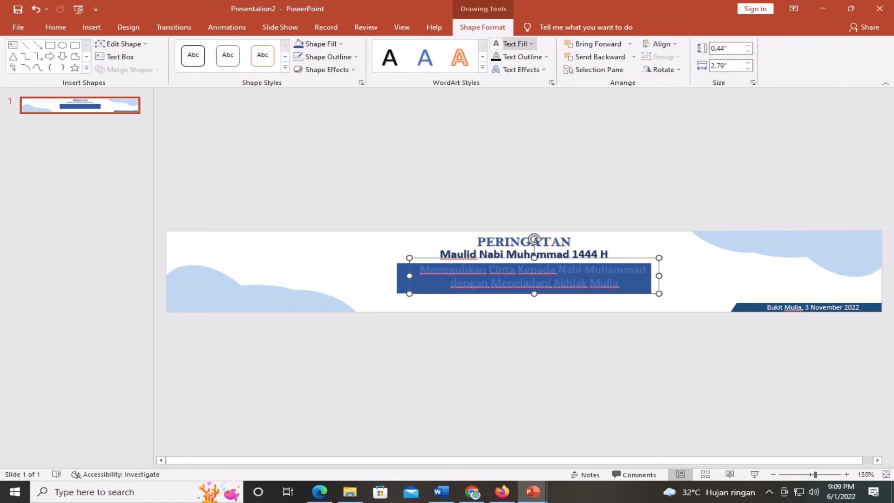
click(512, 44)
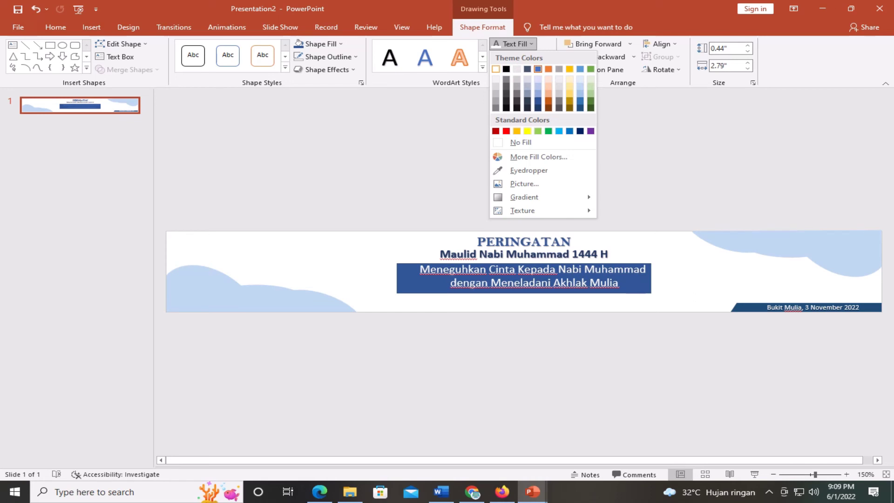
click(517, 69)
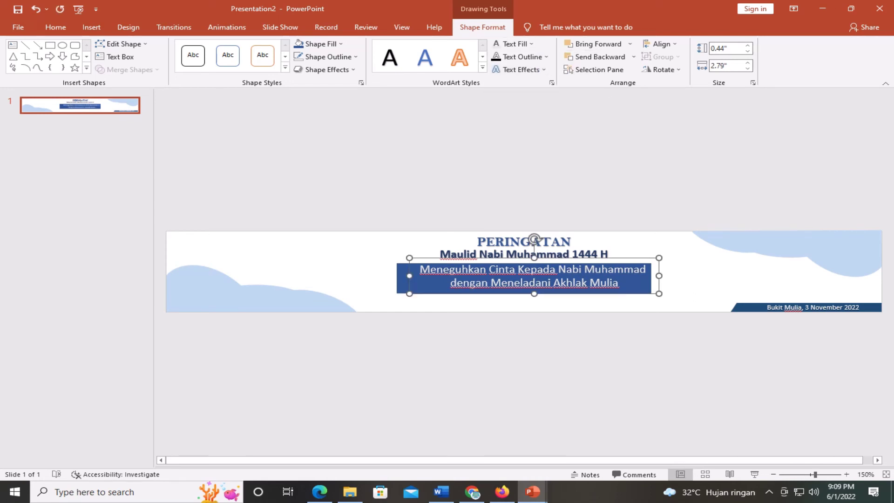
- Nudge the tagline left and slightly down within the bar, then reselect its text
key(ctrl+Left)
key(ctrl+Left)
key(ctrl+Left)
key(ctrl+Left)
key(ctrl+Left)
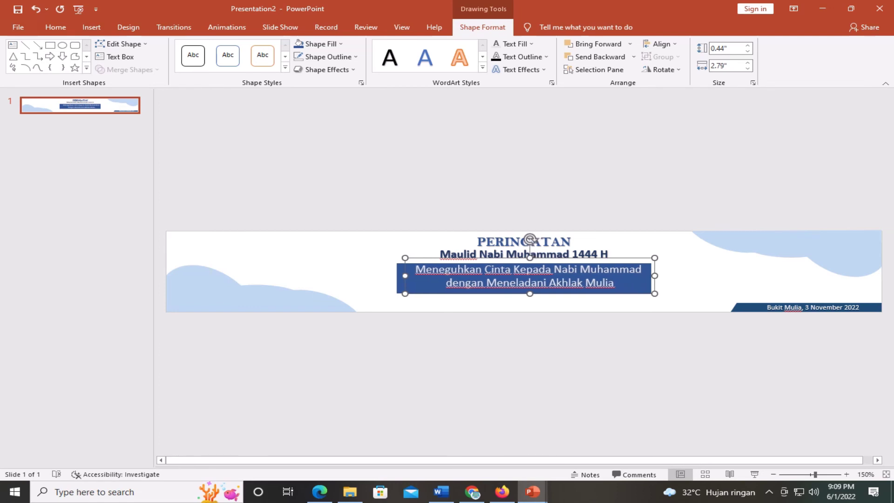
key(ctrl+Left)
key(ctrl+Down)
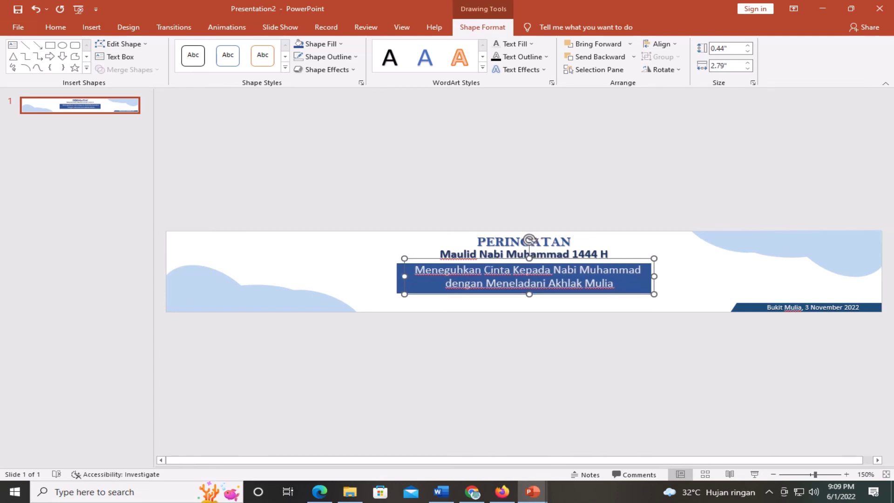
key(ctrl+Down)
key(ctrl+Up)
key(Escape)
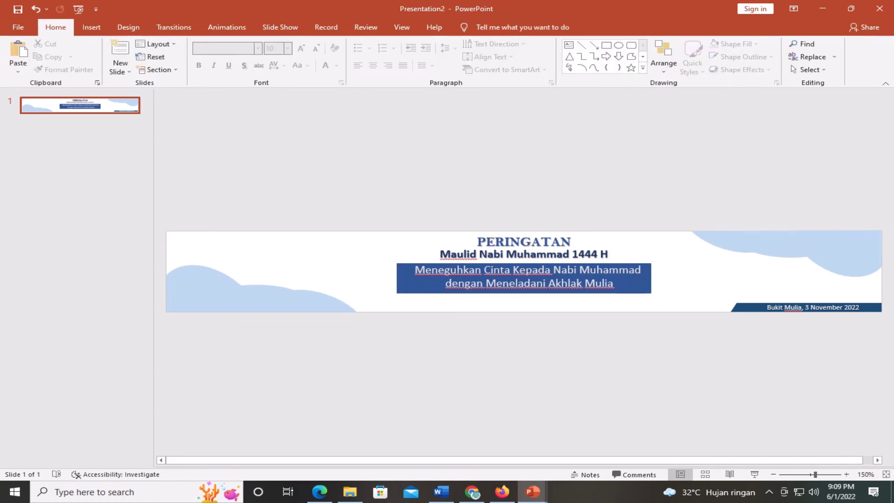
click(578, 283)
mouse_move(615, 283)
mouse_down()
mouse_move(444, 283)
mouse_move(415, 270)
mouse_up()
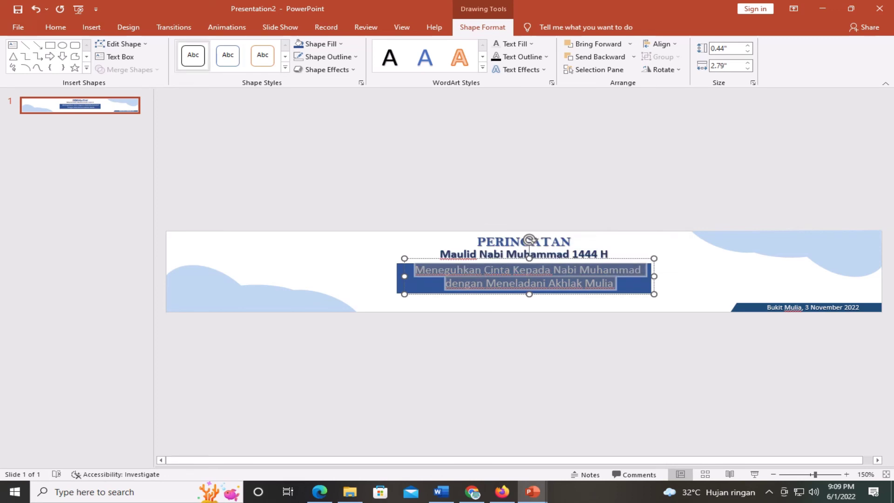
- Set the tagline text to Bradley Hand ITC and make it bold
key(alt+h)
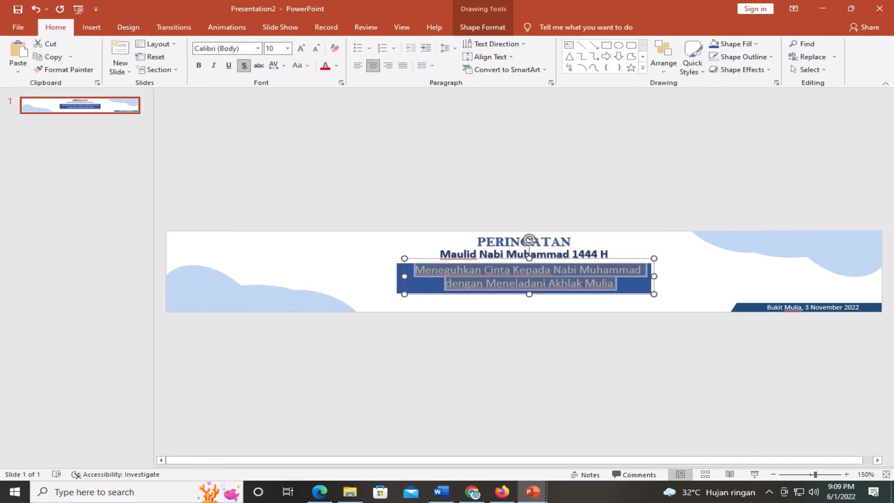
key(f)
key(f)
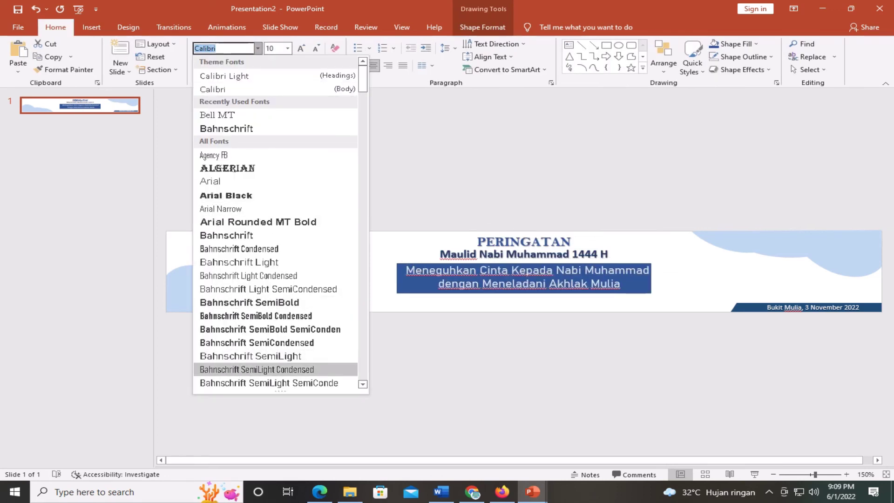
scroll(279, 223, down, 3)
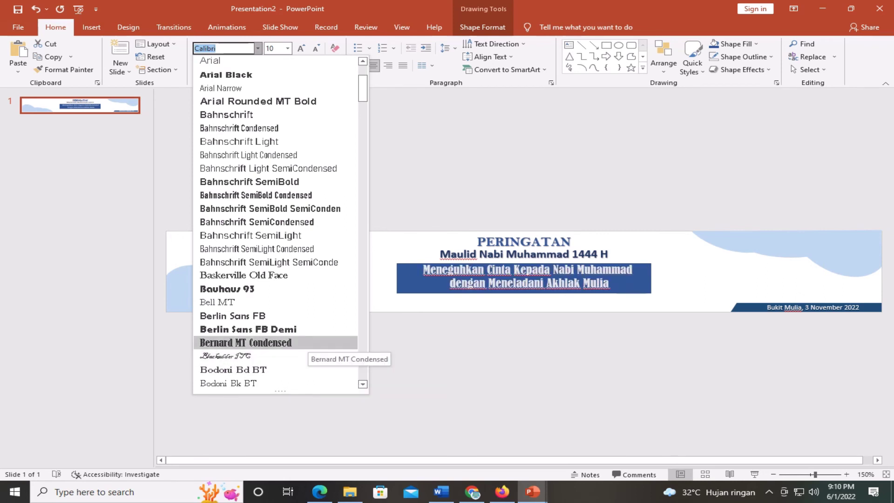
scroll(275, 342, down, 1)
scroll(274, 343, down, 1)
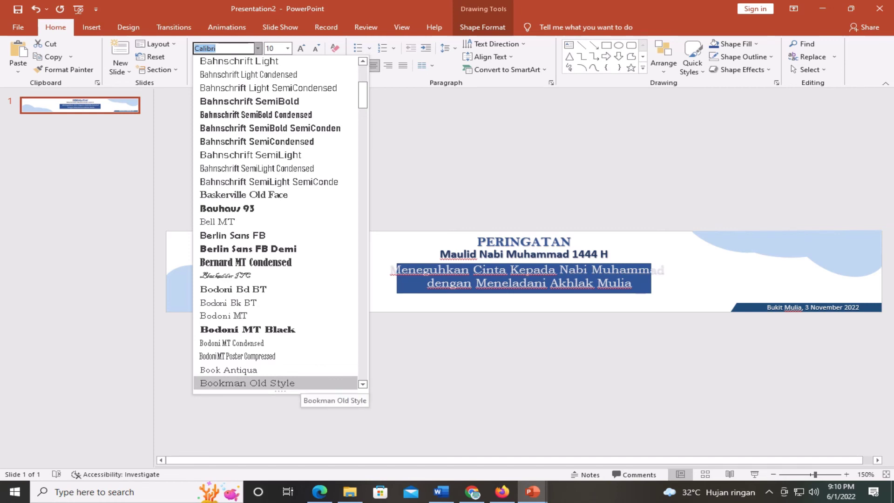
scroll(302, 386, down, 1)
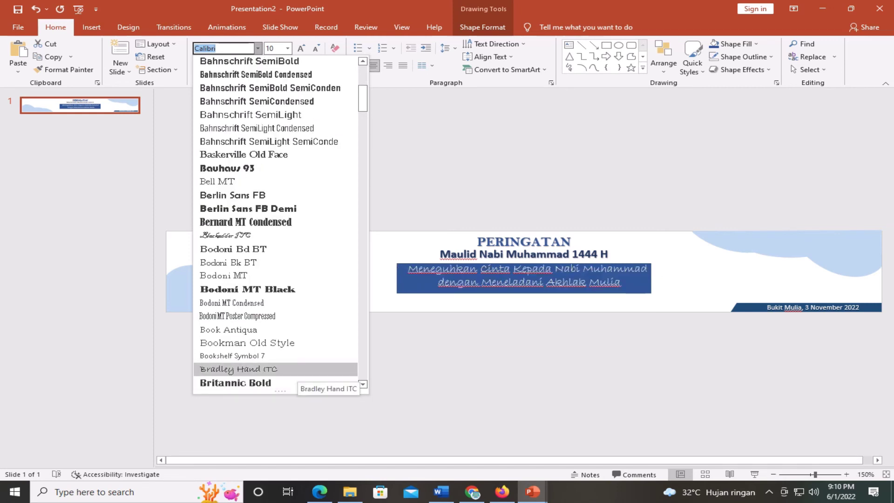
click(279, 369)
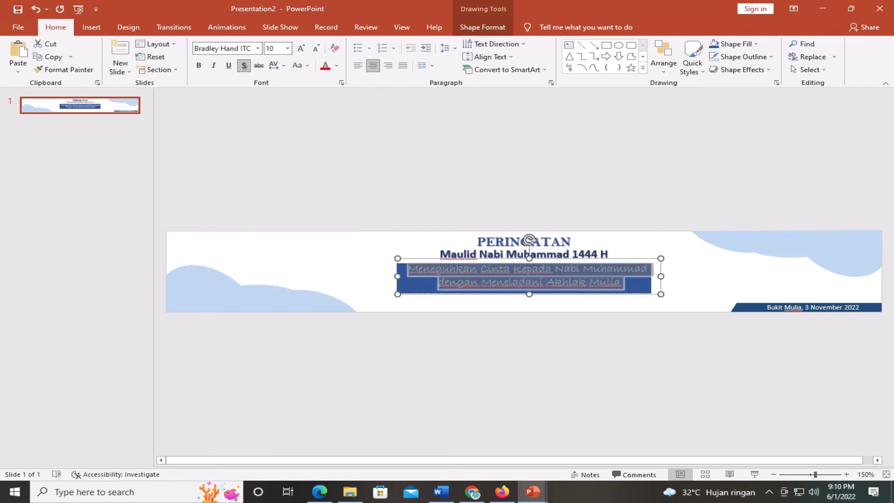
key(ctrl+b)
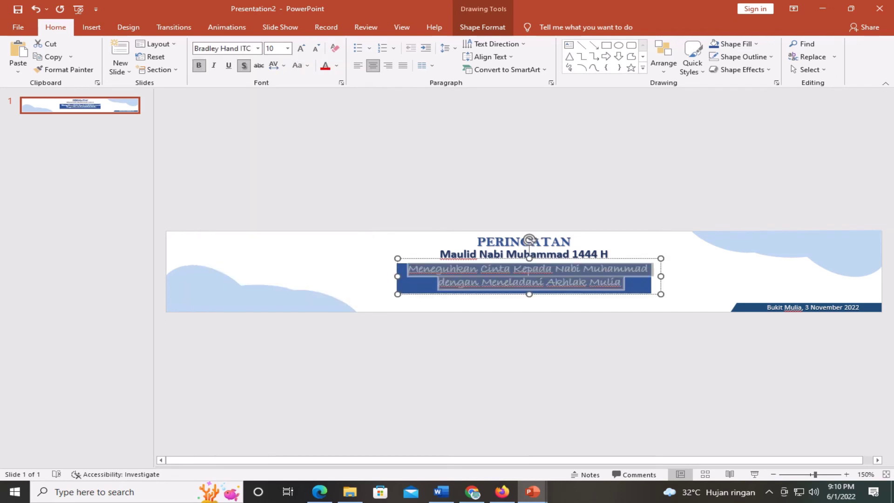
- Check the second line's formatting, then select the tagline box as a whole shape
click(547, 282)
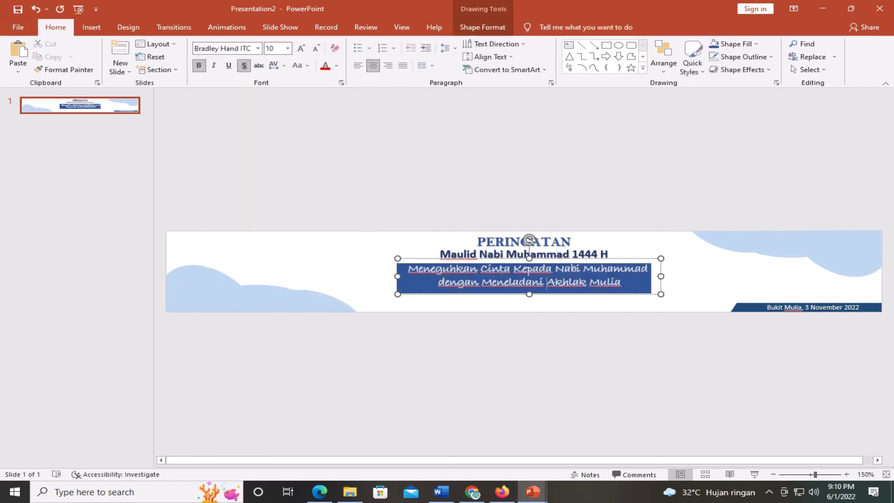
key(End)
key(shift+Home)
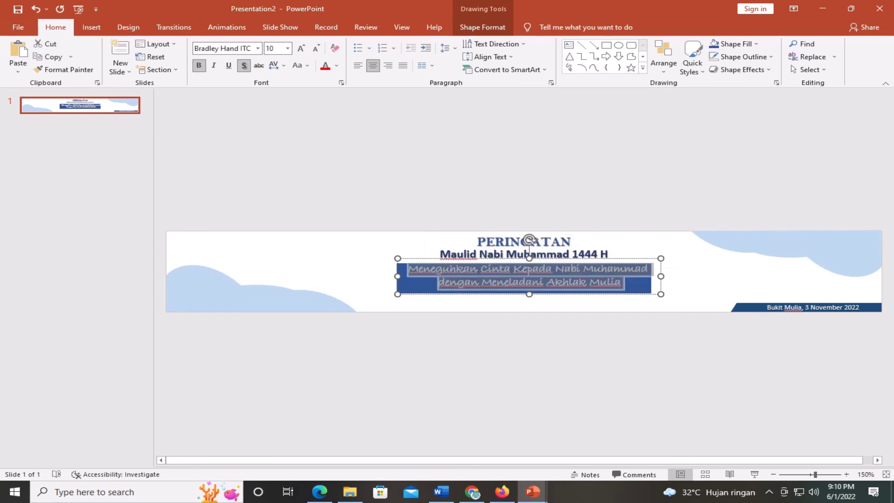
key(Escape)
key(Escape)
click(578, 282)
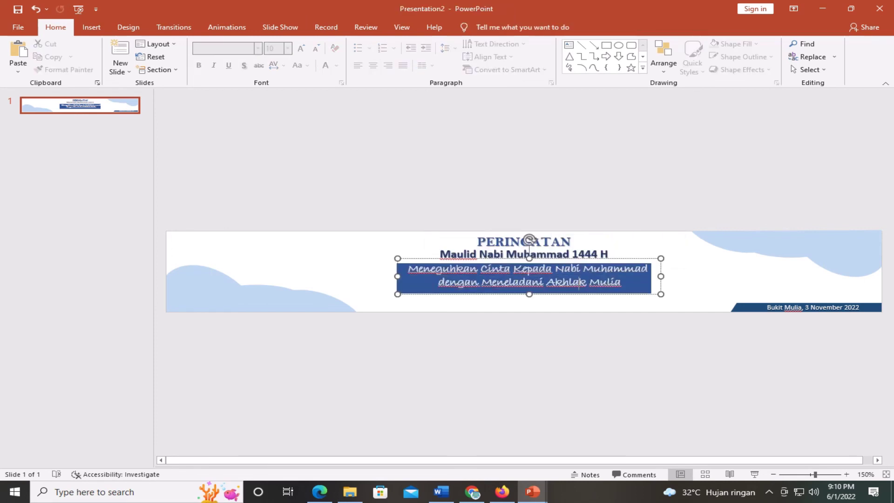
key(Escape)
key(Escape)
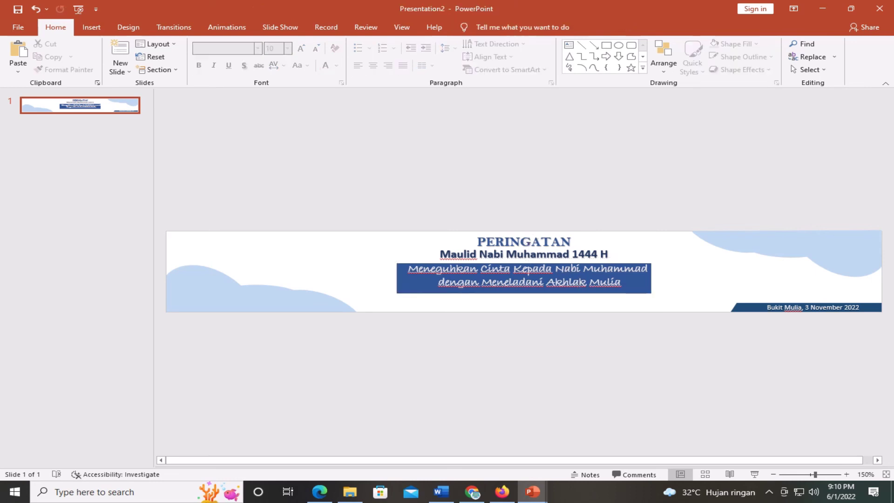
click(529, 260)
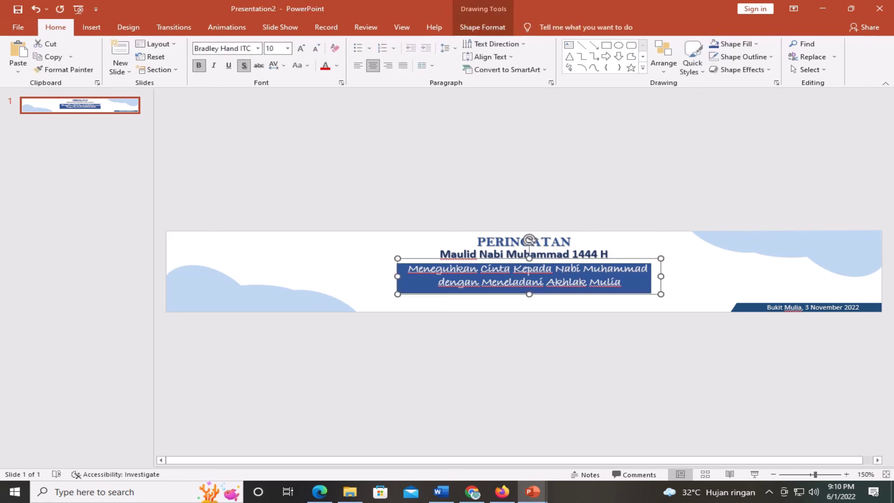
- Fill the tagline box with Blue, Accent 5, Darker 25%
click(482, 27)
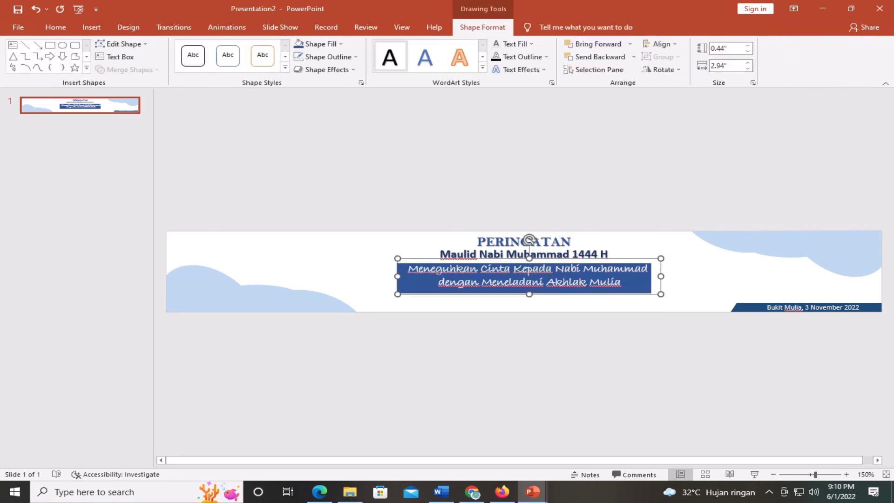
click(320, 44)
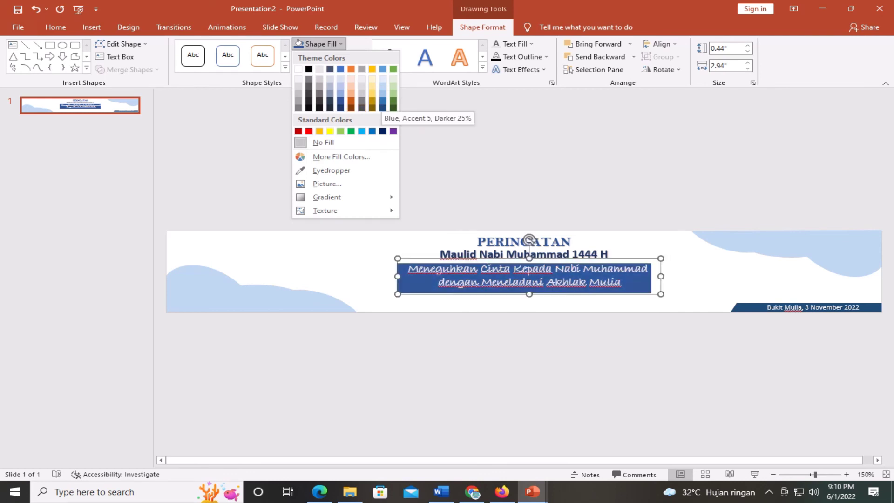
click(383, 101)
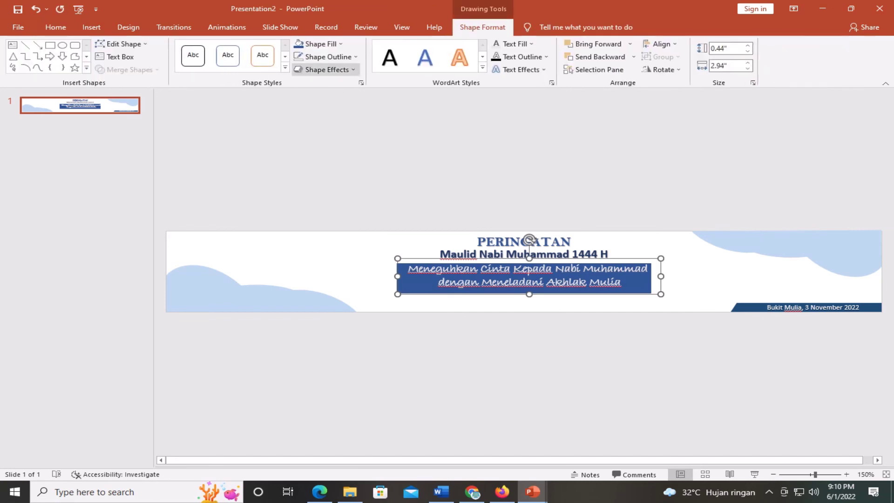
- Apply a Relaxed Inset bevel and a subtle preset effect to the tagline box
click(326, 69)
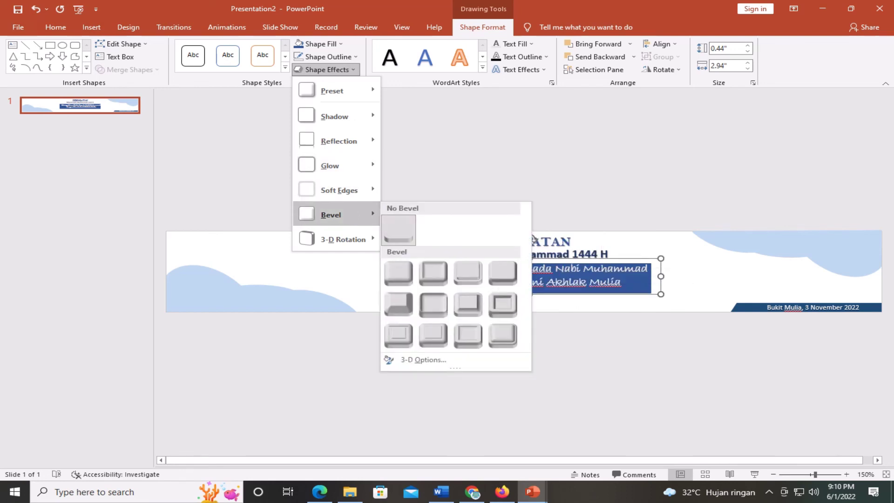
mouse_move(331, 214)
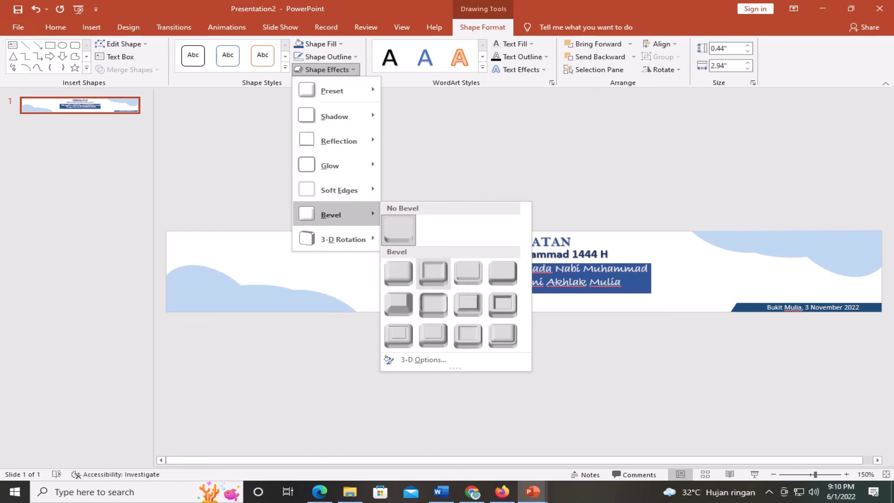
click(468, 273)
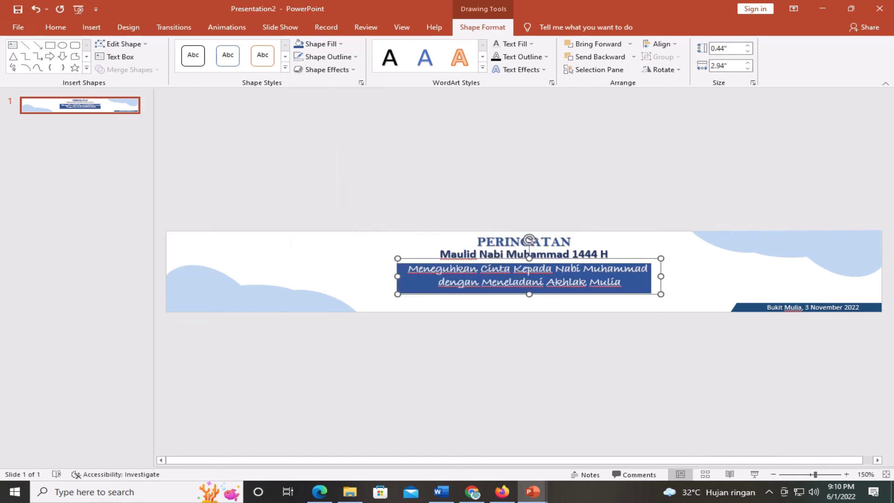
key(Escape)
click(530, 260)
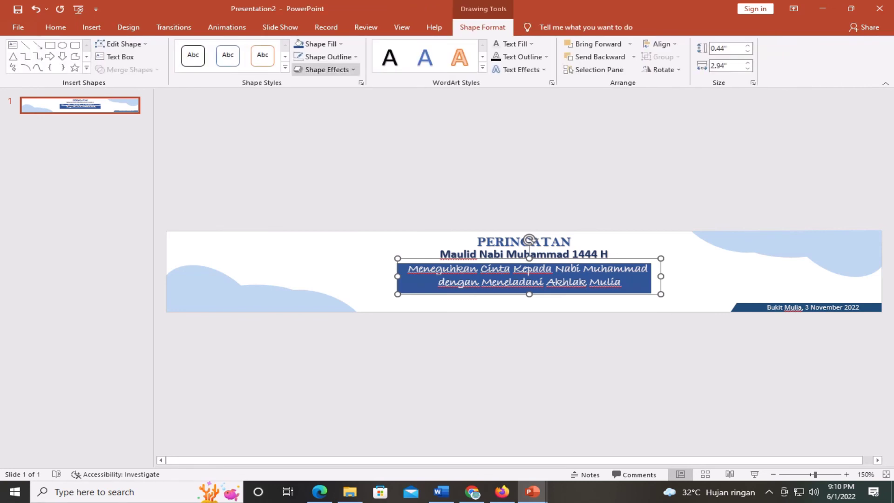
click(326, 70)
mouse_move(332, 91)
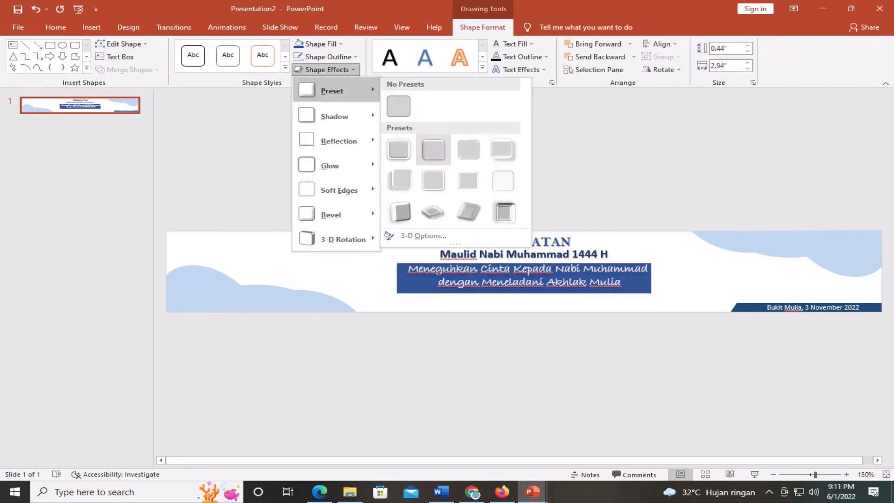
click(433, 149)
- Select the tagline's second line to review it, then deselect the box
click(55, 27)
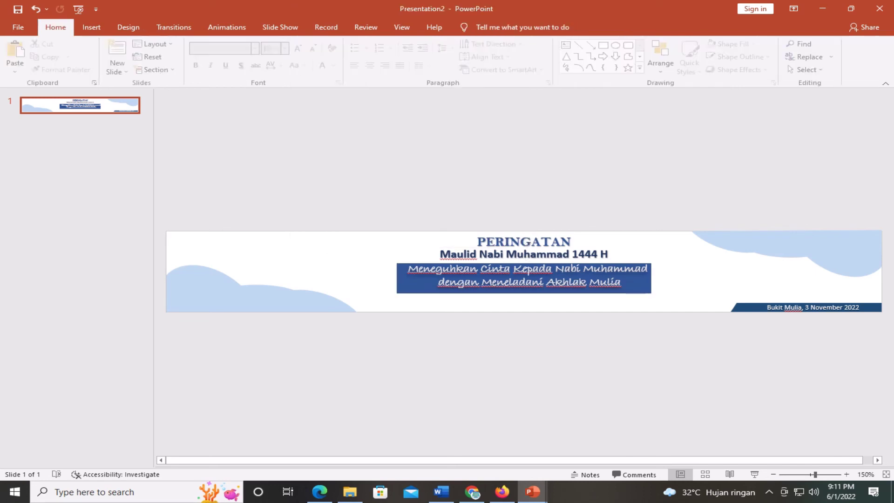
click(579, 283)
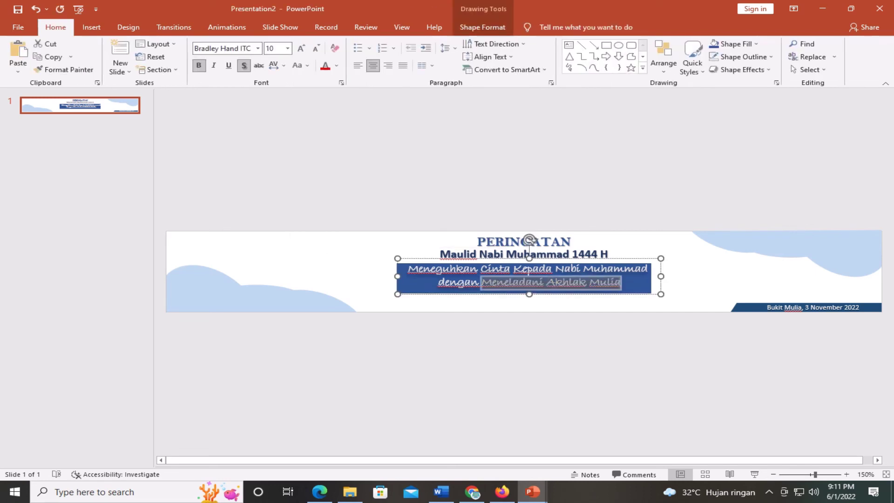
drag(623, 282, 438, 282)
key(Escape)
key(Escape)
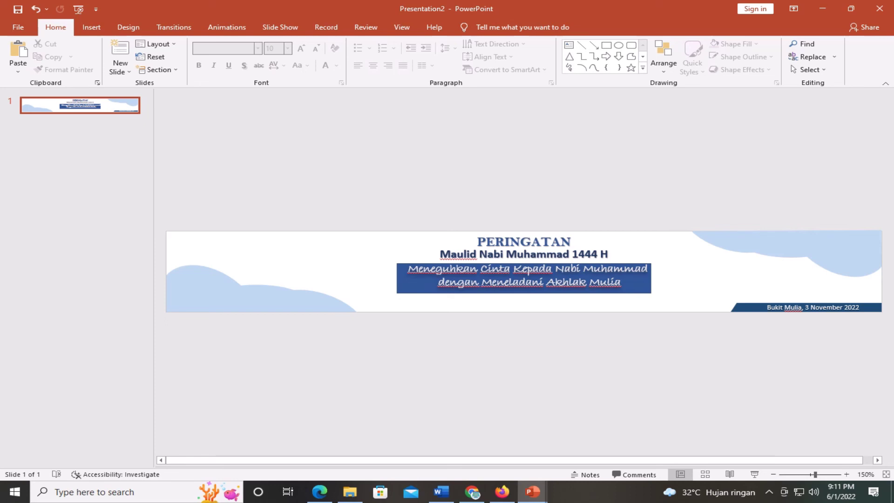
click(91, 27)
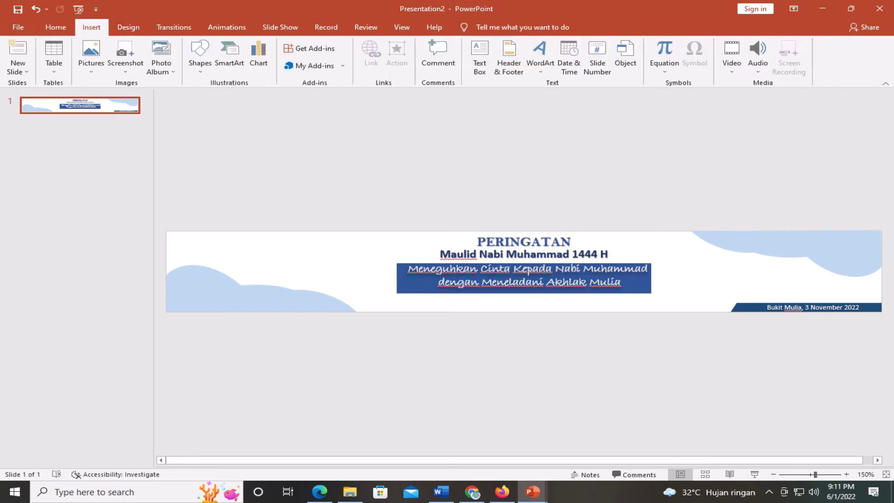
click(200, 56)
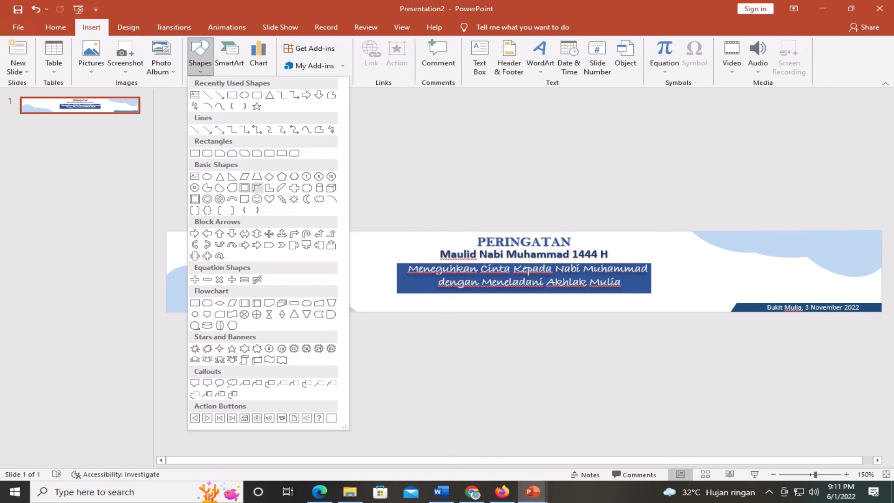
click(256, 188)
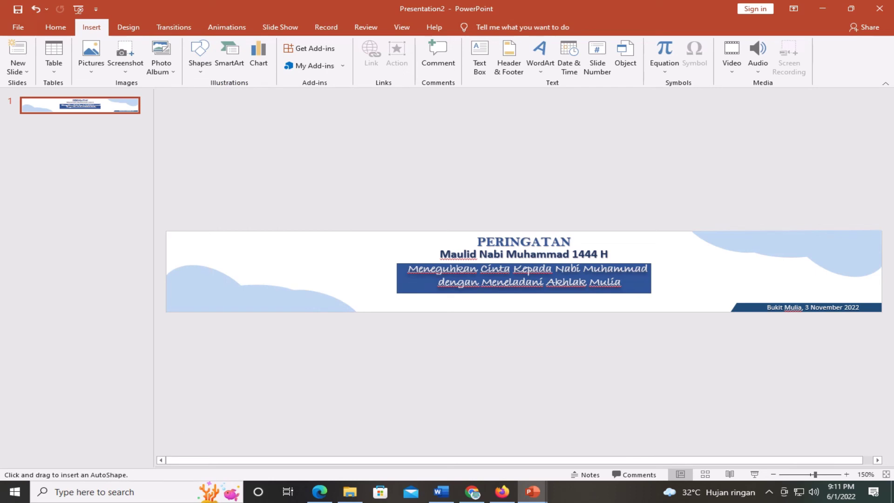
drag(166, 231, 232, 254)
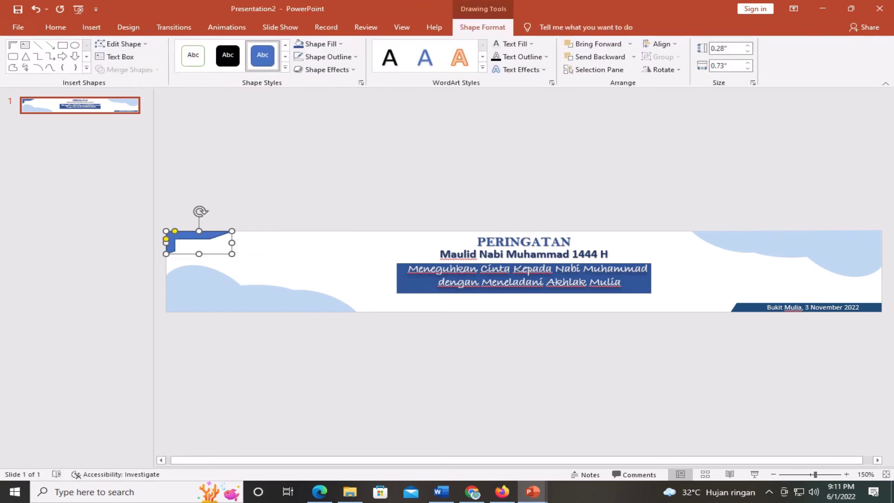
key(Delete)
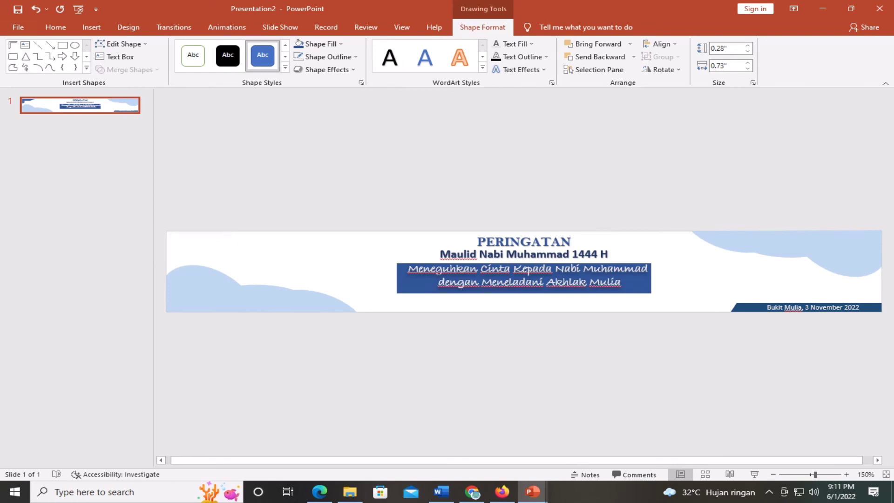